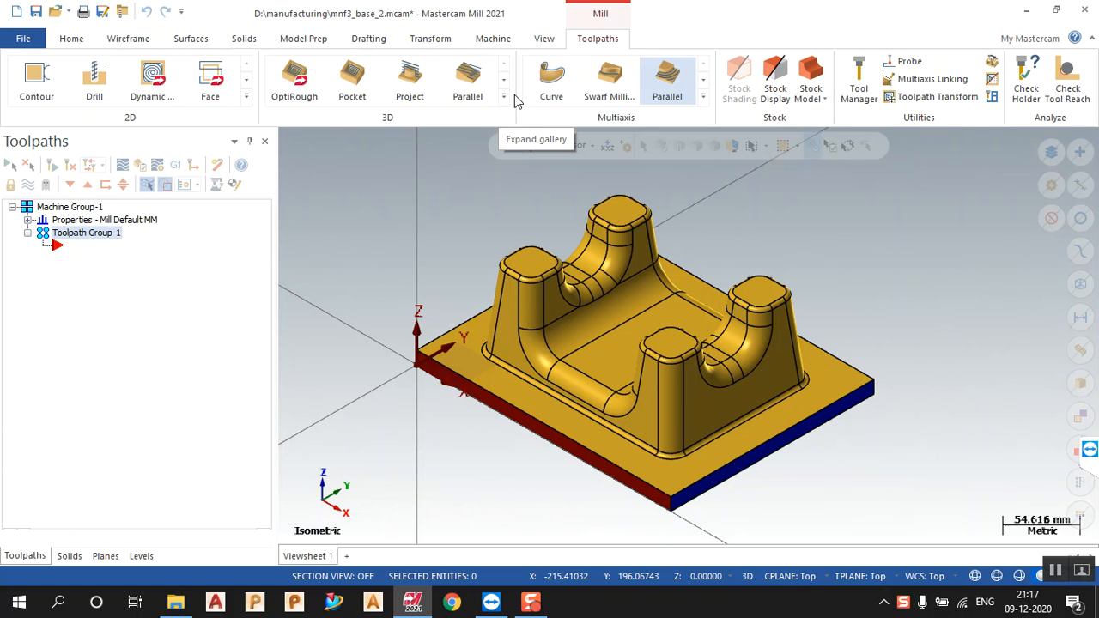
- Create an Area Roughing 3D toolpath and choose the entire solid body as its machining geometry
left_click(503, 95)
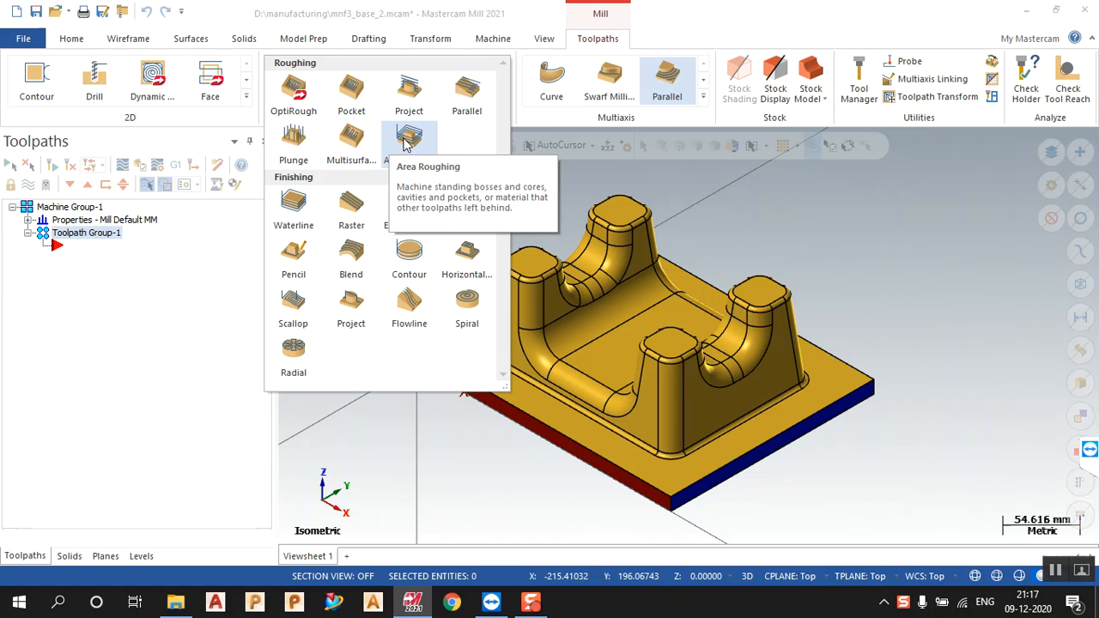
left_click(406, 143)
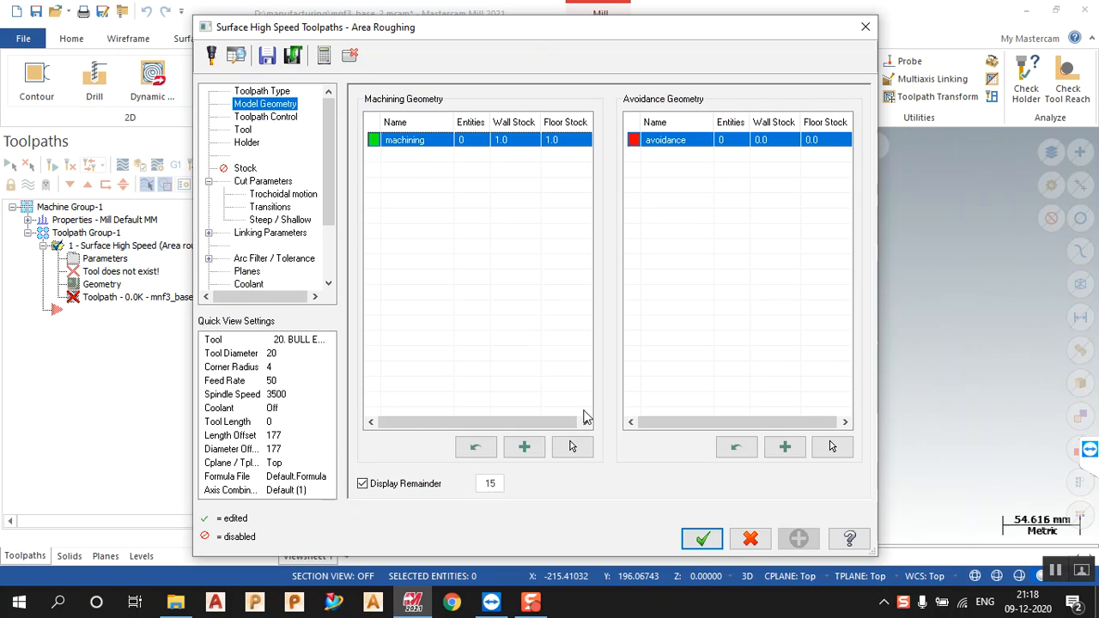
left_click(572, 449)
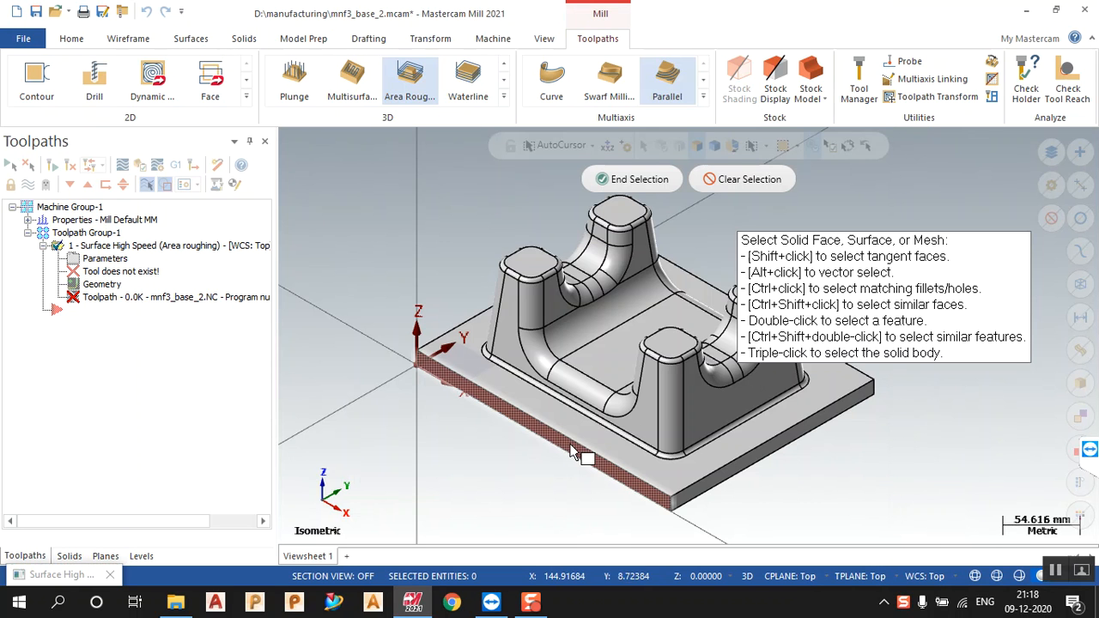
triple_click(564, 453)
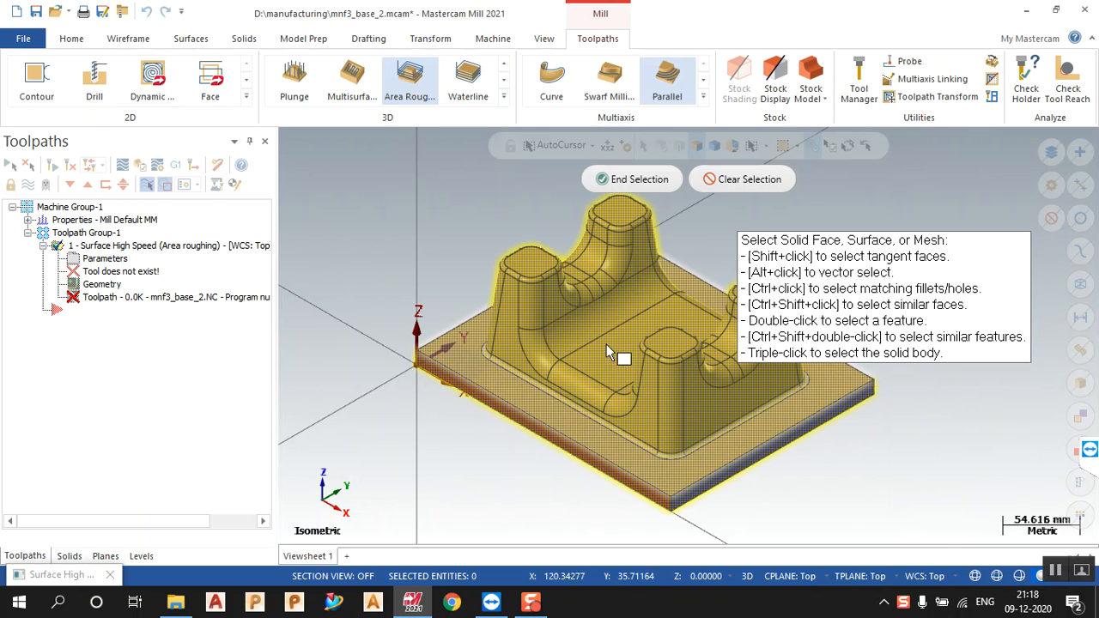
left_click(631, 180)
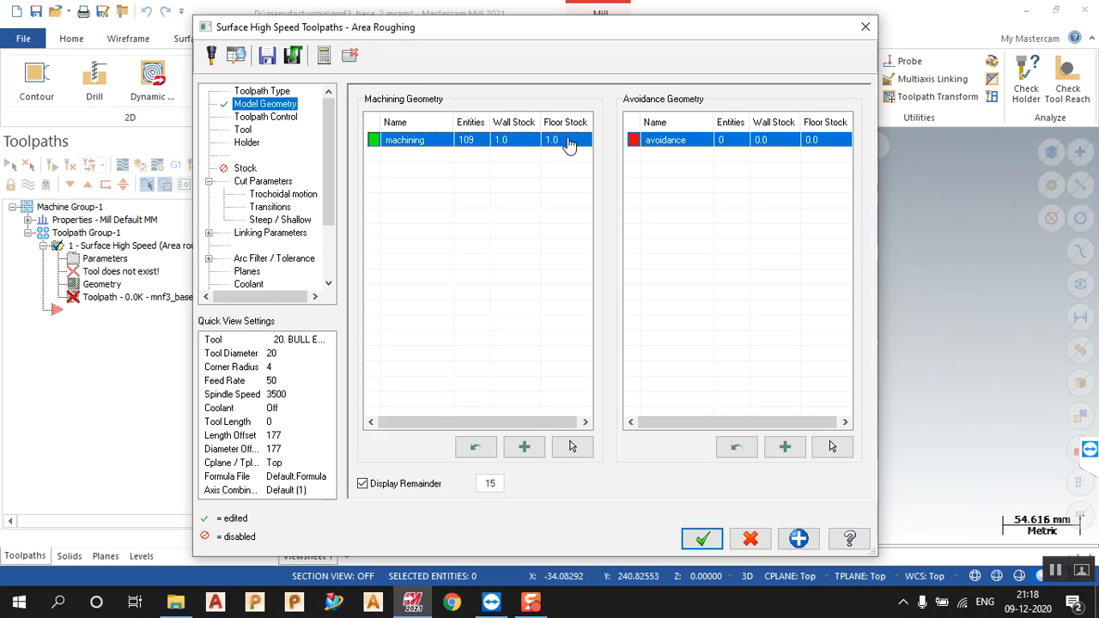
- Set the floor stock of the machining geometry to 0
double_click(527, 144)
left_click(570, 142)
double_click(570, 143)
type("0")
key("Return")
left_click(558, 171)
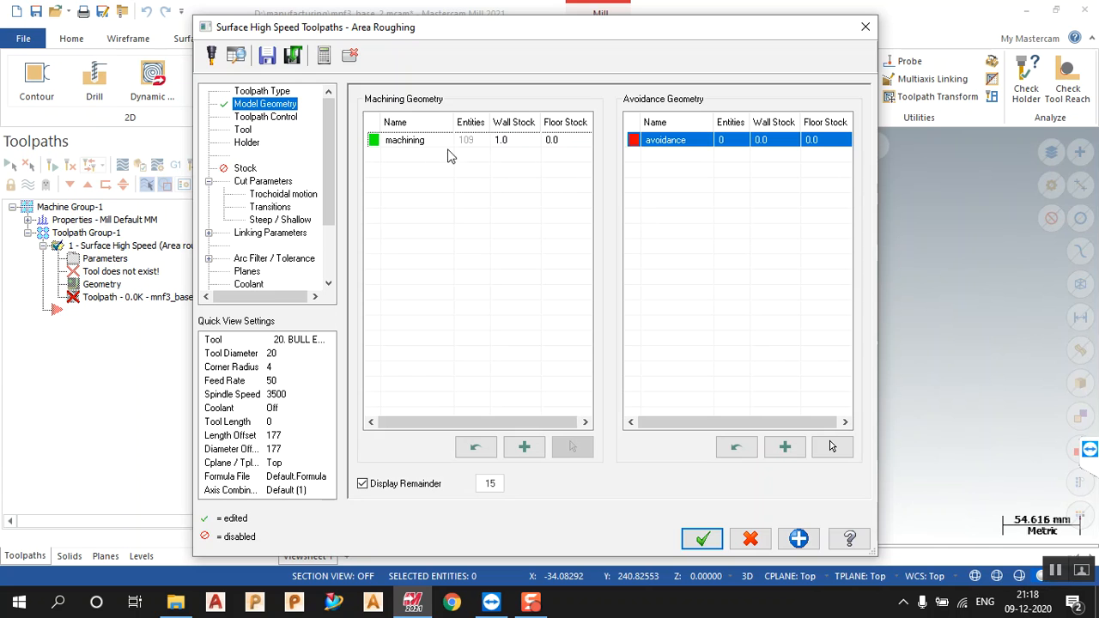
- Chain the four outer top edges of the base plate as the toolpath's containment boundary
left_click(266, 117)
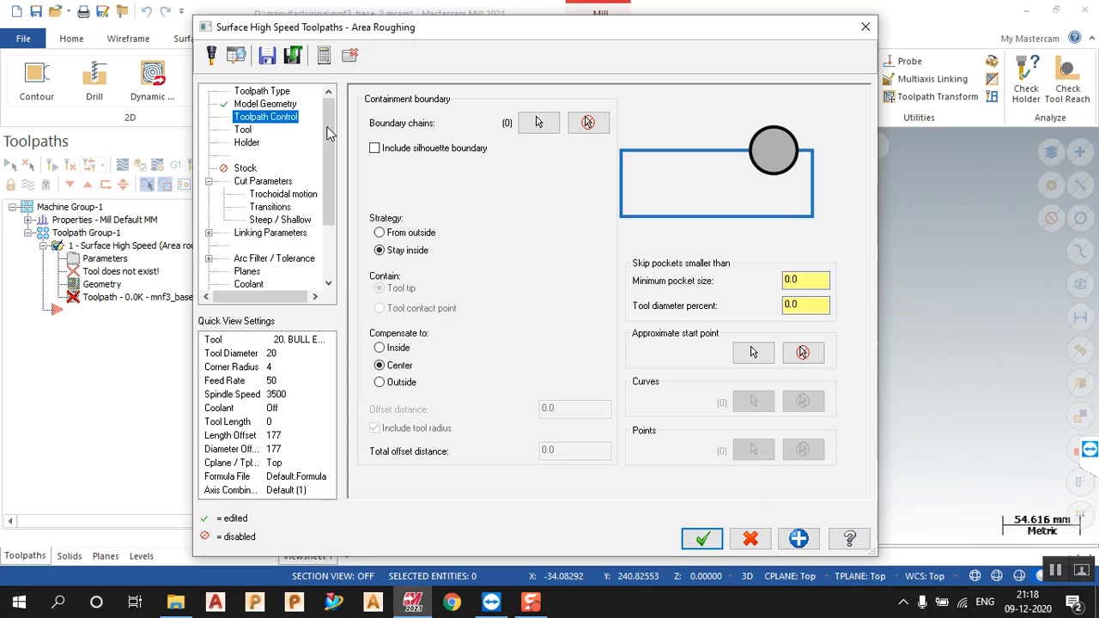
left_click(538, 123)
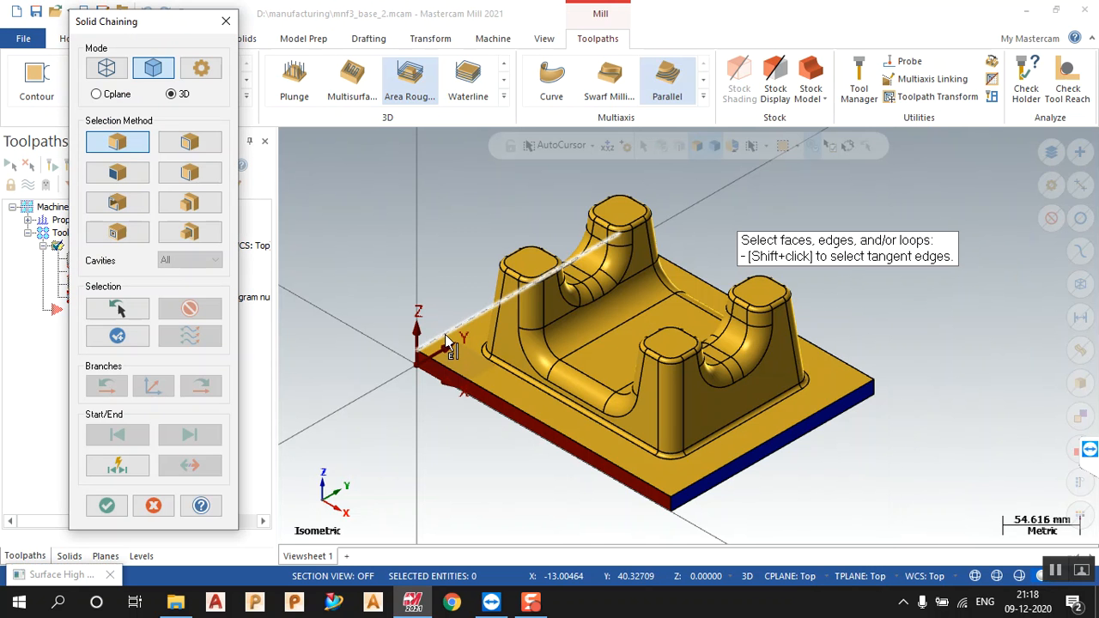
left_click(445, 337)
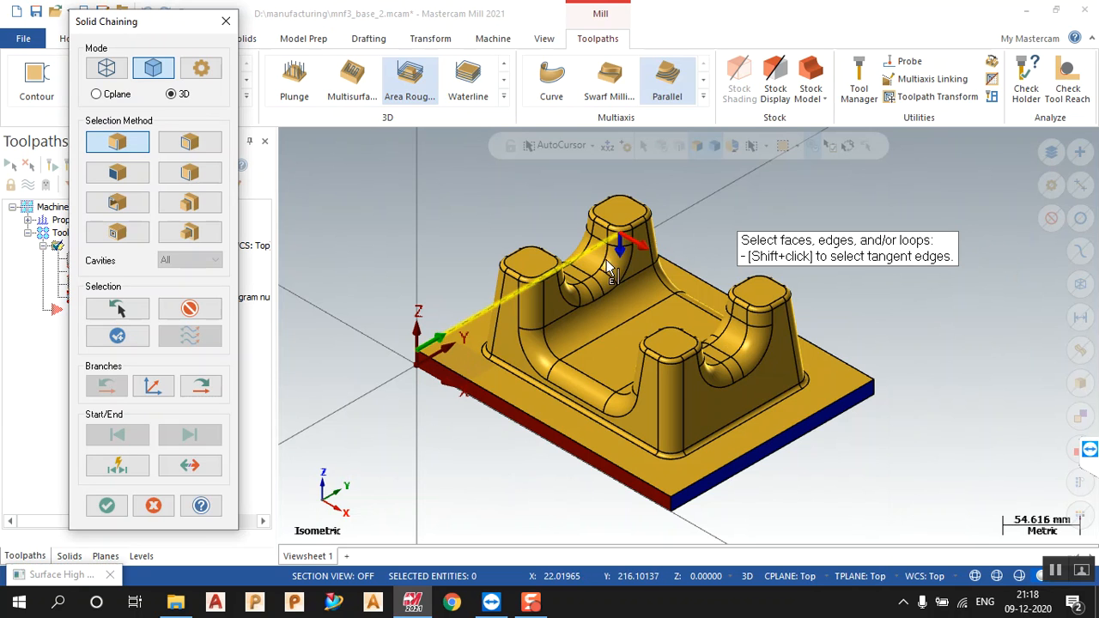
left_click(625, 243)
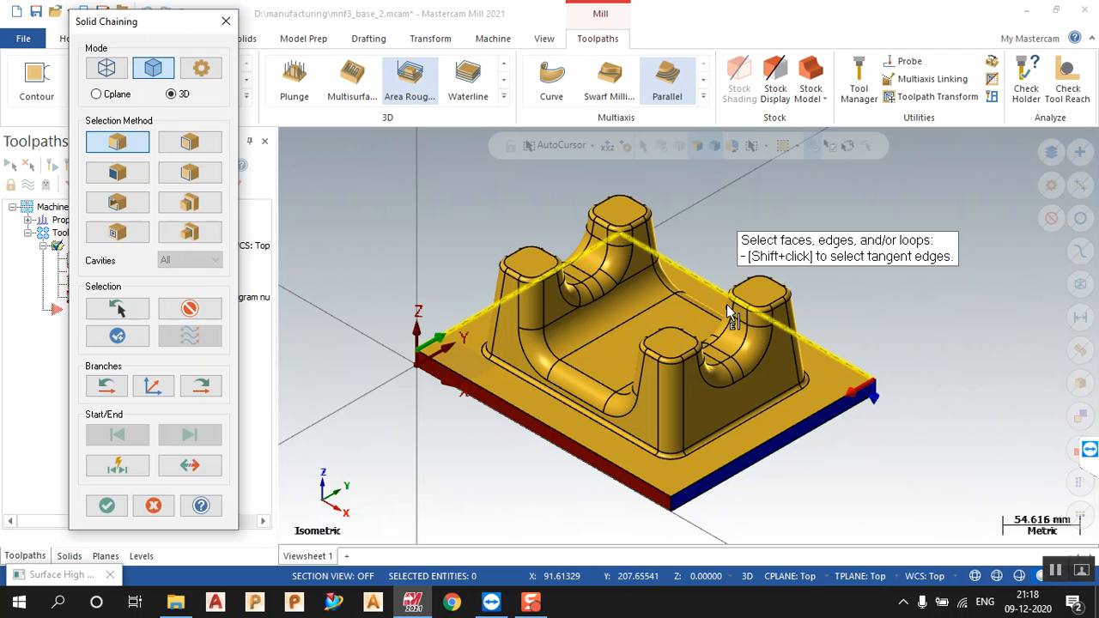
left_click(865, 398)
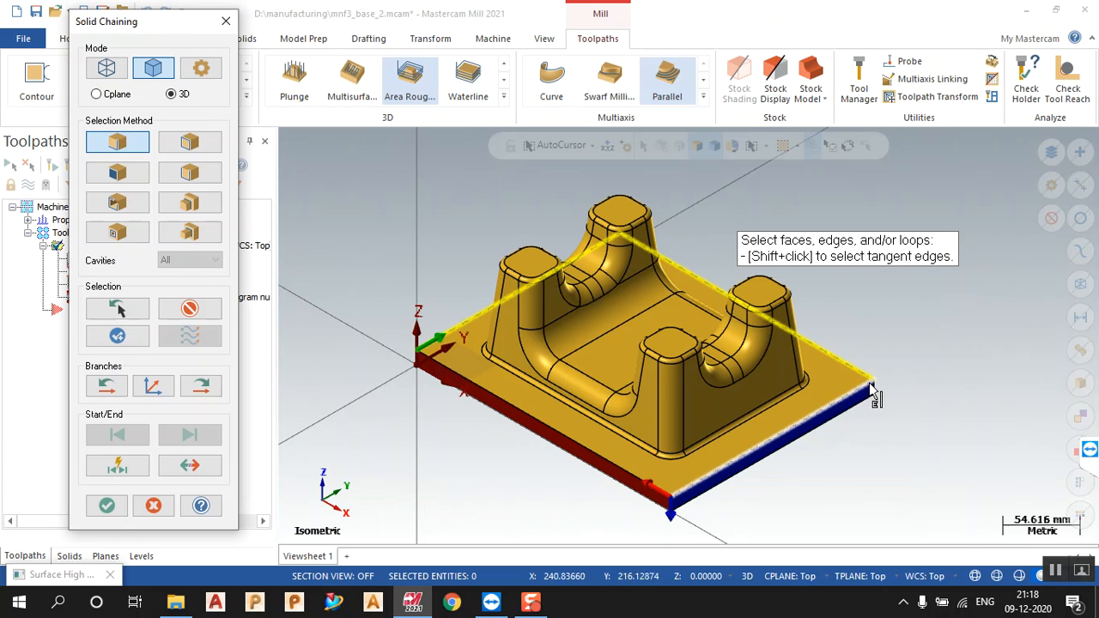
left_click(672, 504)
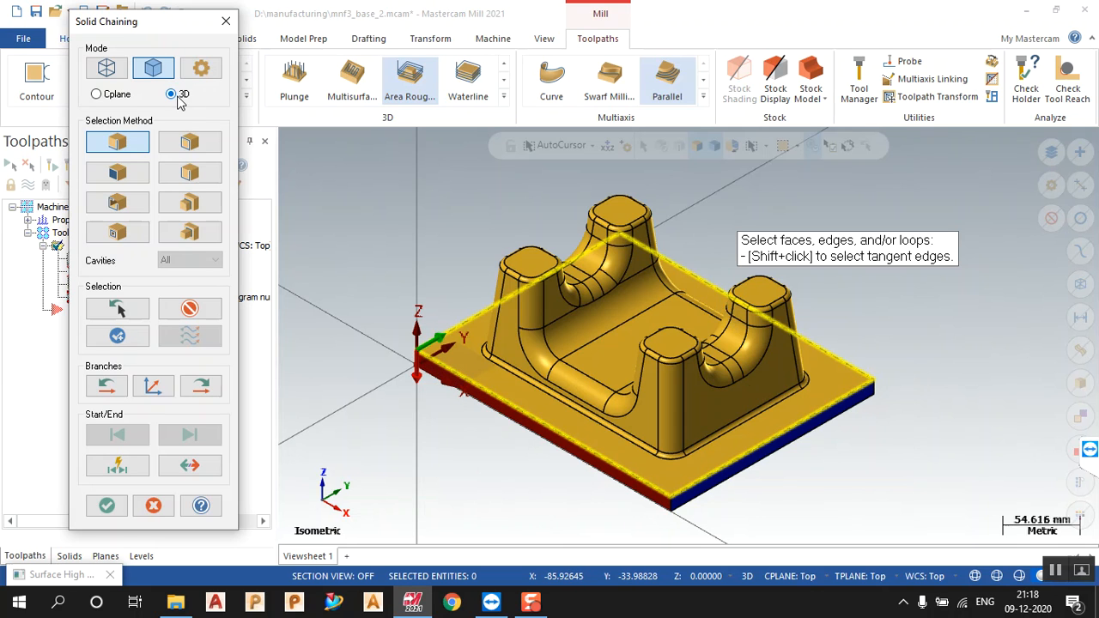
left_click(116, 75)
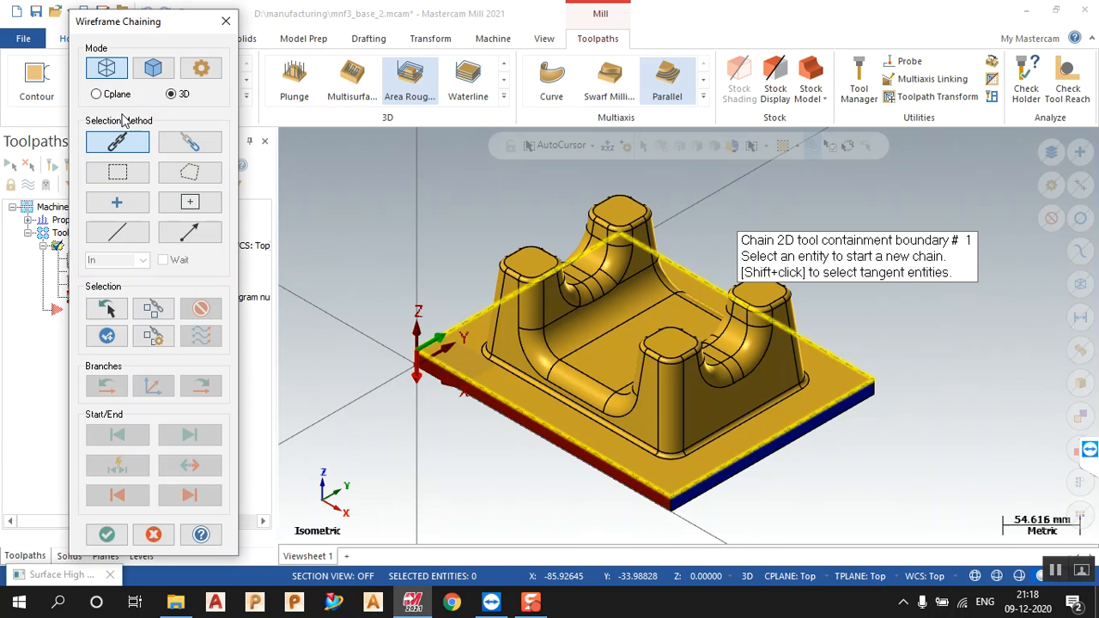
left_click(155, 73)
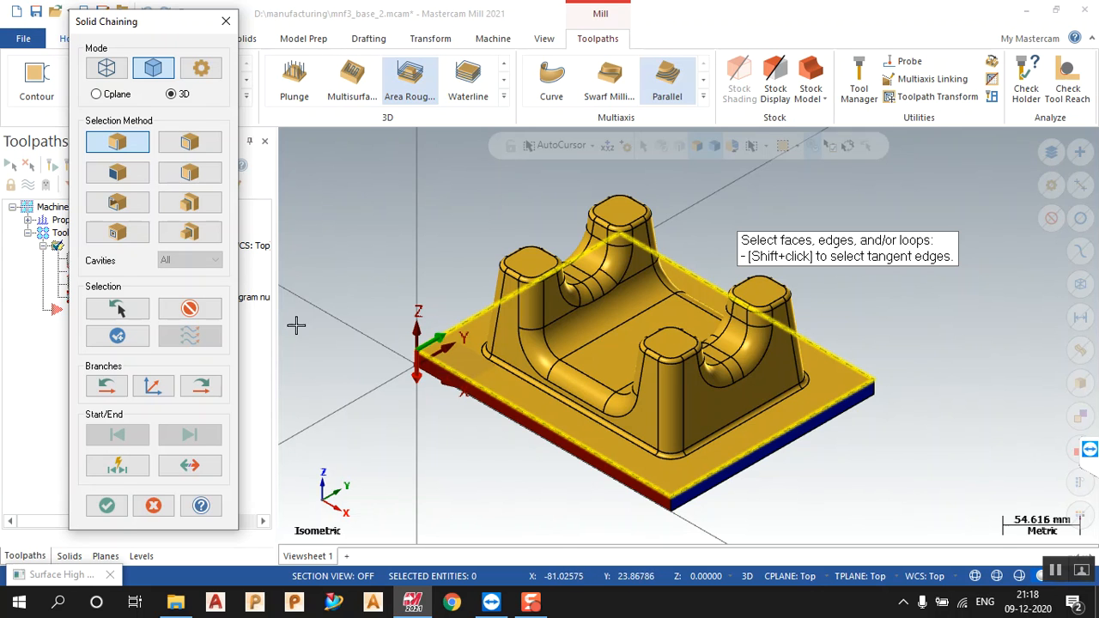
left_click(105, 507)
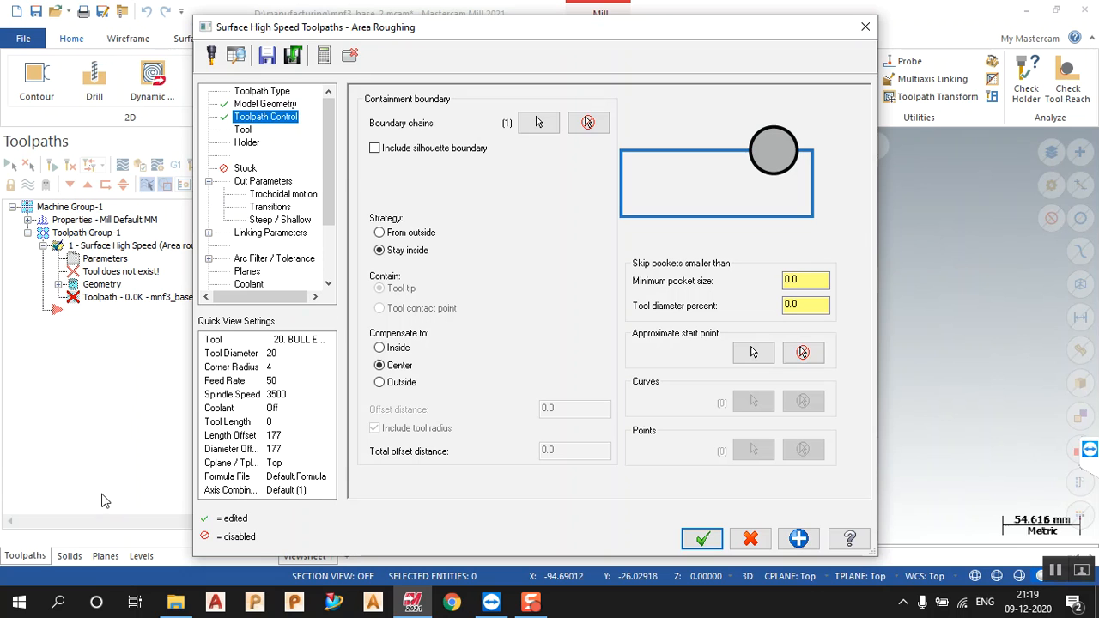
- Assign the 16 mm flat end mill, tool 221, from the Mill_mm tool library to the toolpath
left_click(247, 133)
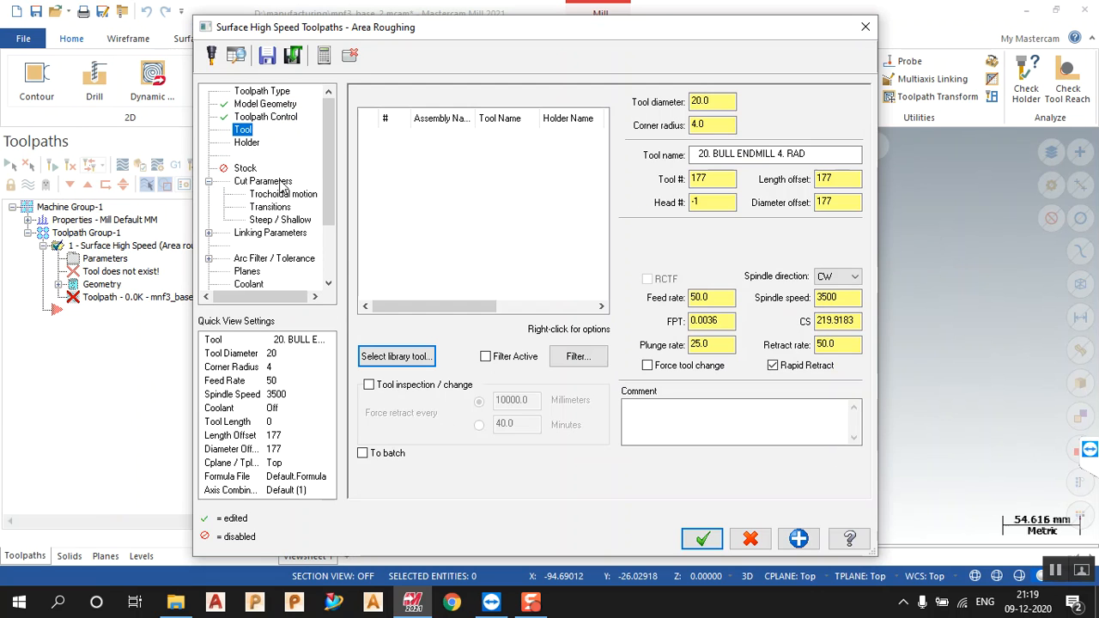
left_click(394, 358)
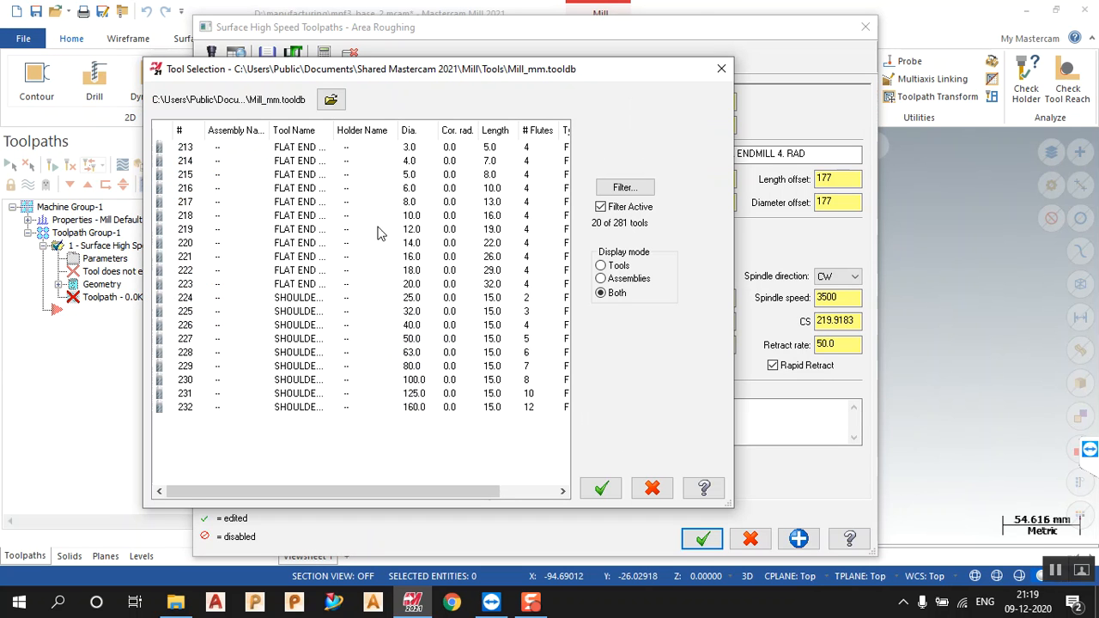
left_click(390, 216)
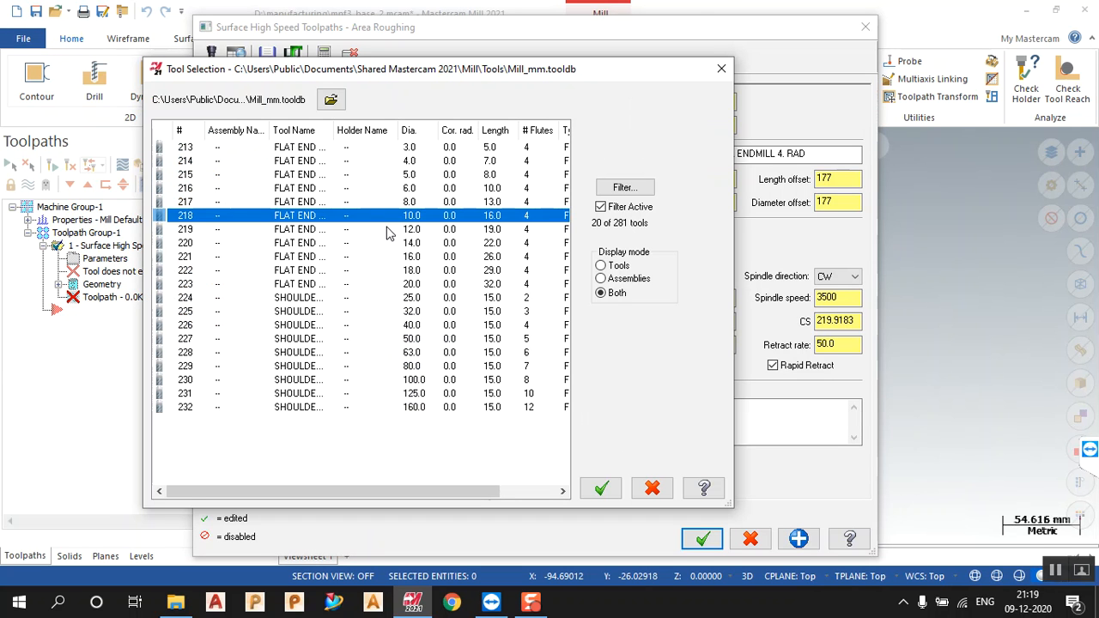
left_click(385, 271)
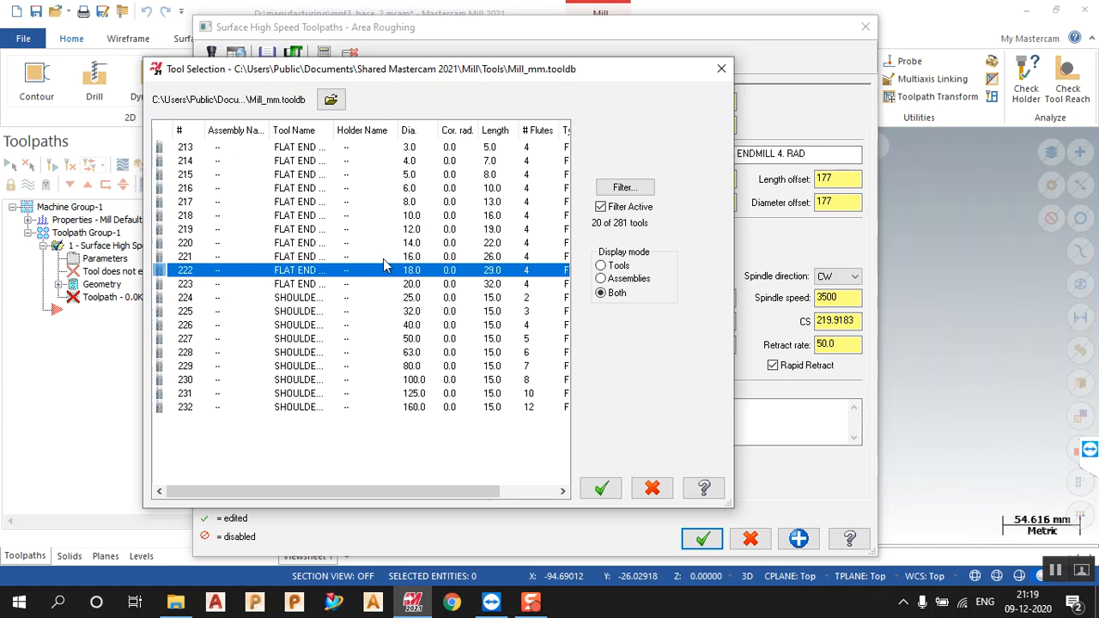
left_click(387, 256)
left_click(601, 487)
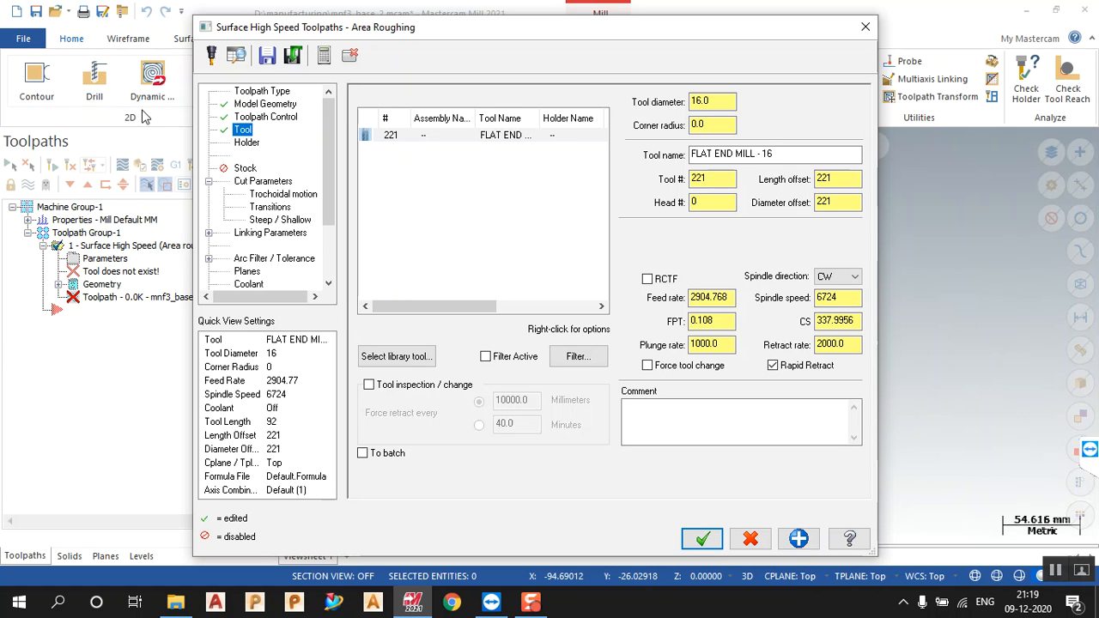
- Keep the default cut parameters, generate the Area Roughing toolpath and display it on the model
left_click(262, 181)
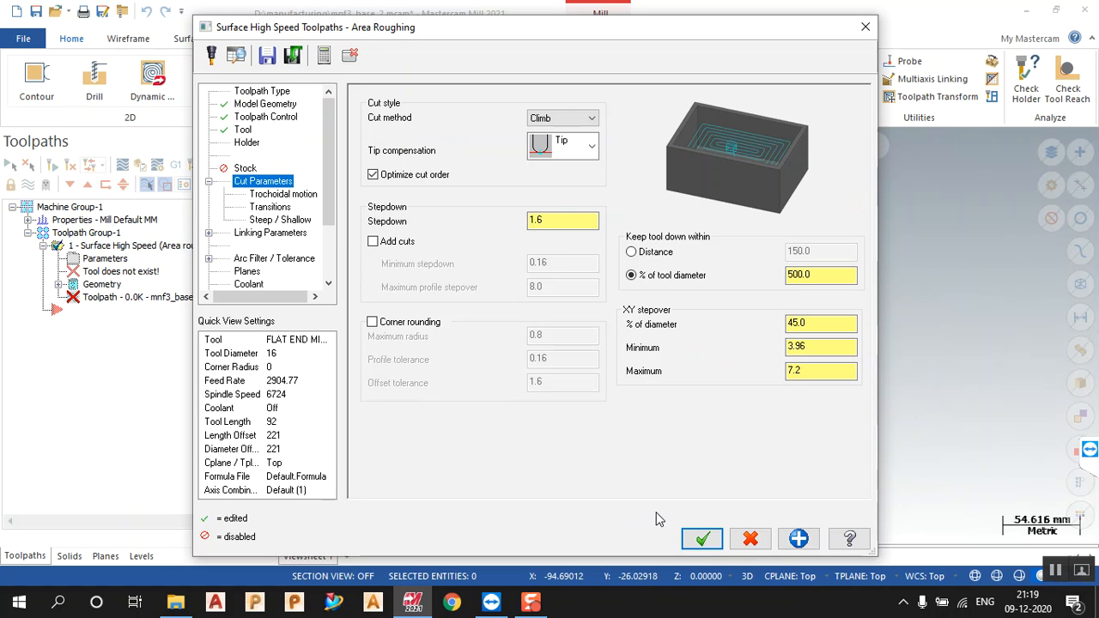
left_click(702, 539)
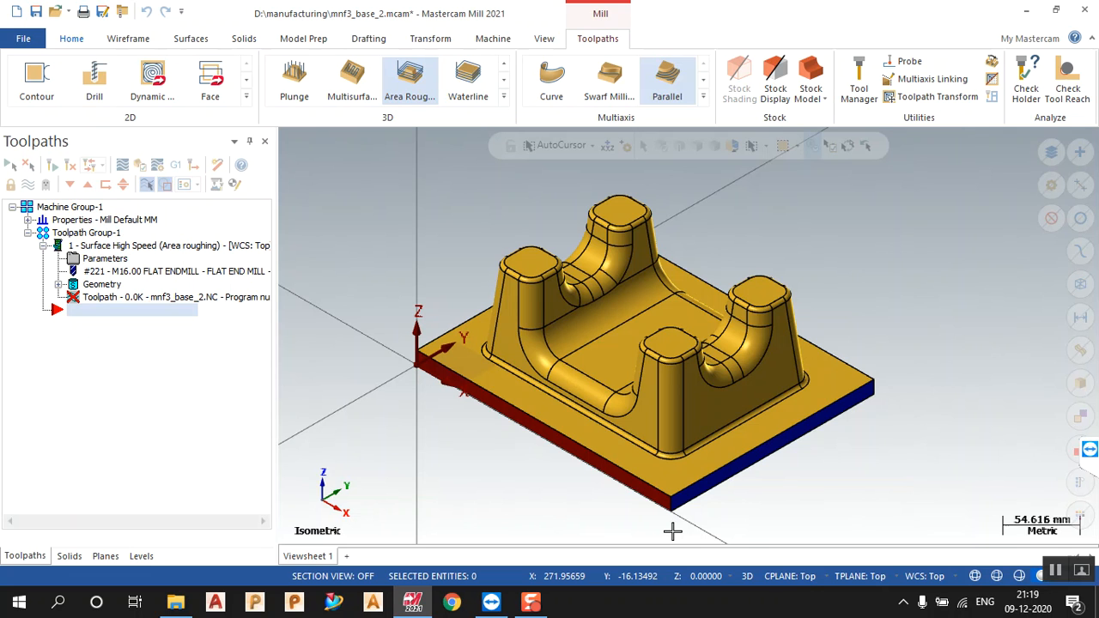
left_click(57, 242)
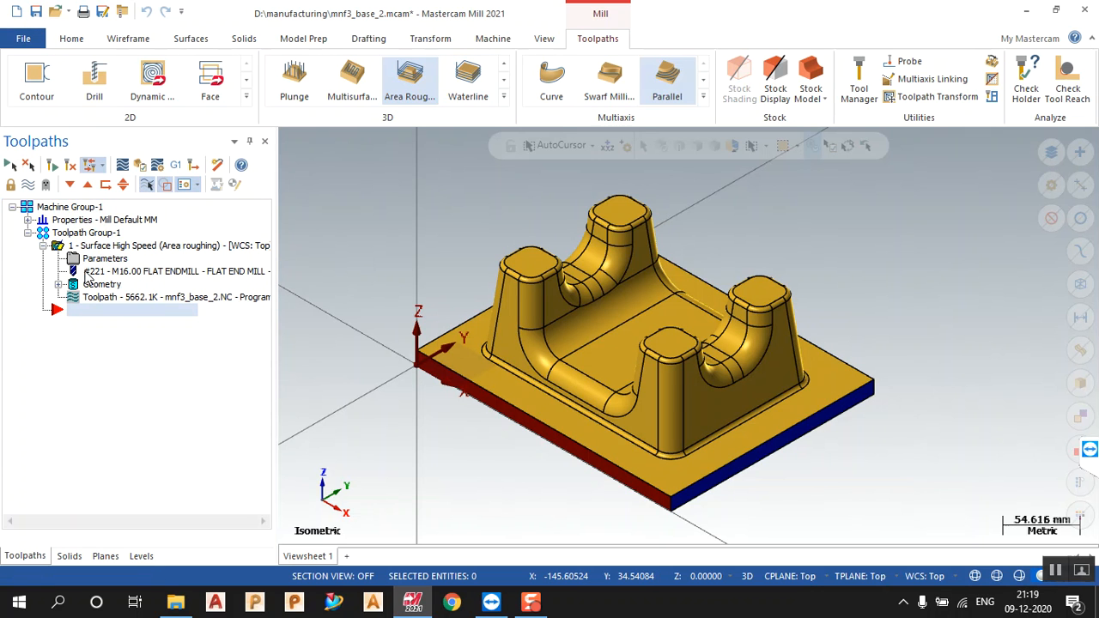
left_click(31, 185)
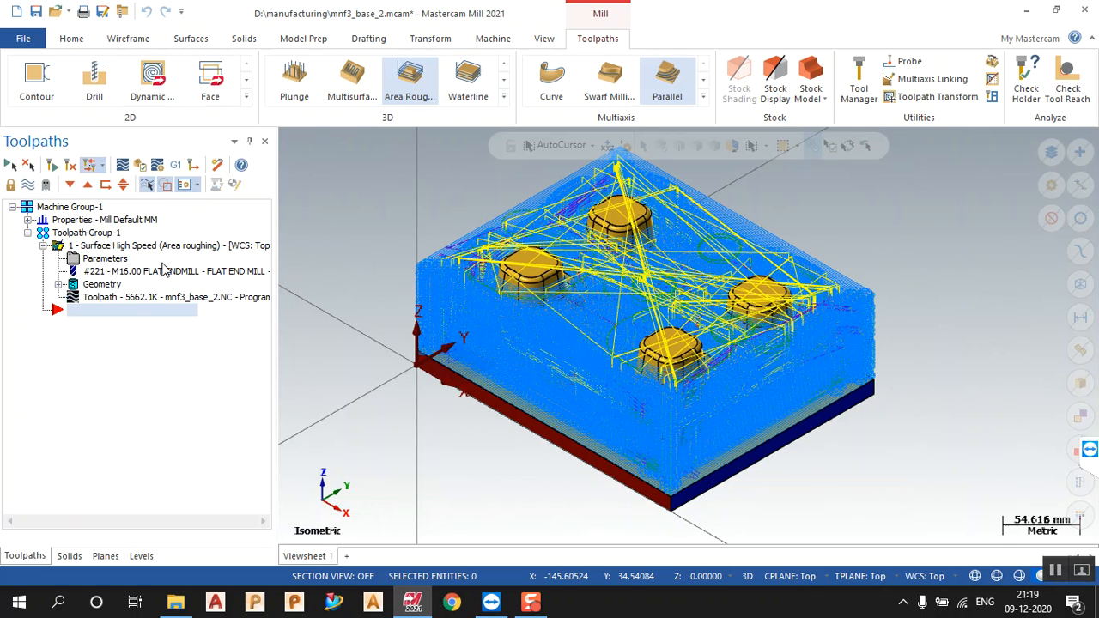
- Define the machine group's rectangular stock from a rectangular bounding box around the solid body
left_click(28, 221)
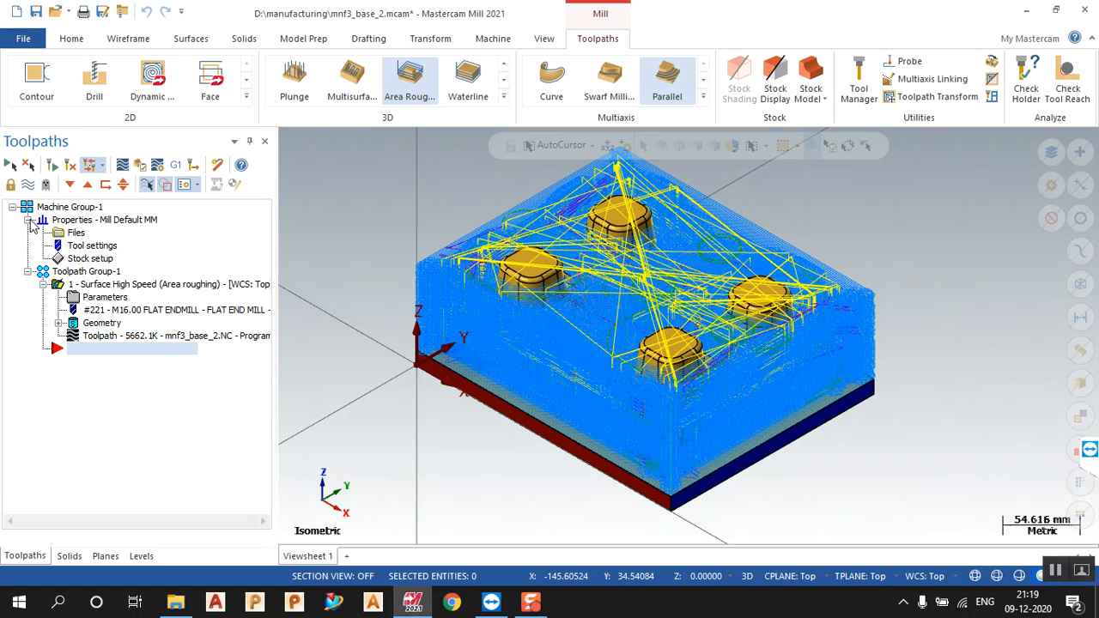
double_click(88, 259)
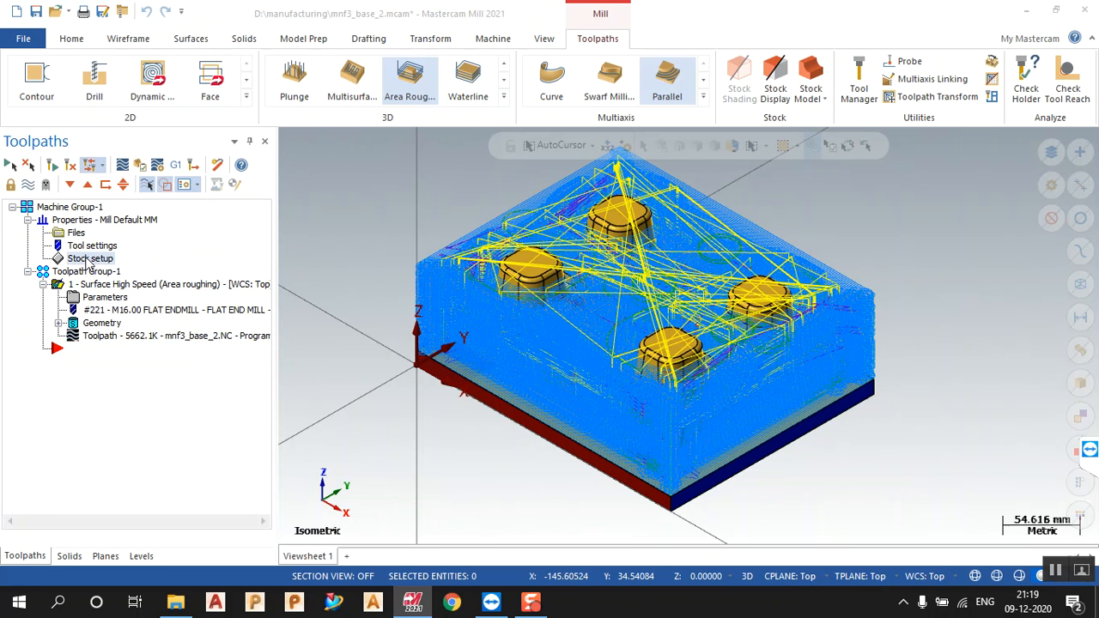
left_click(340, 482)
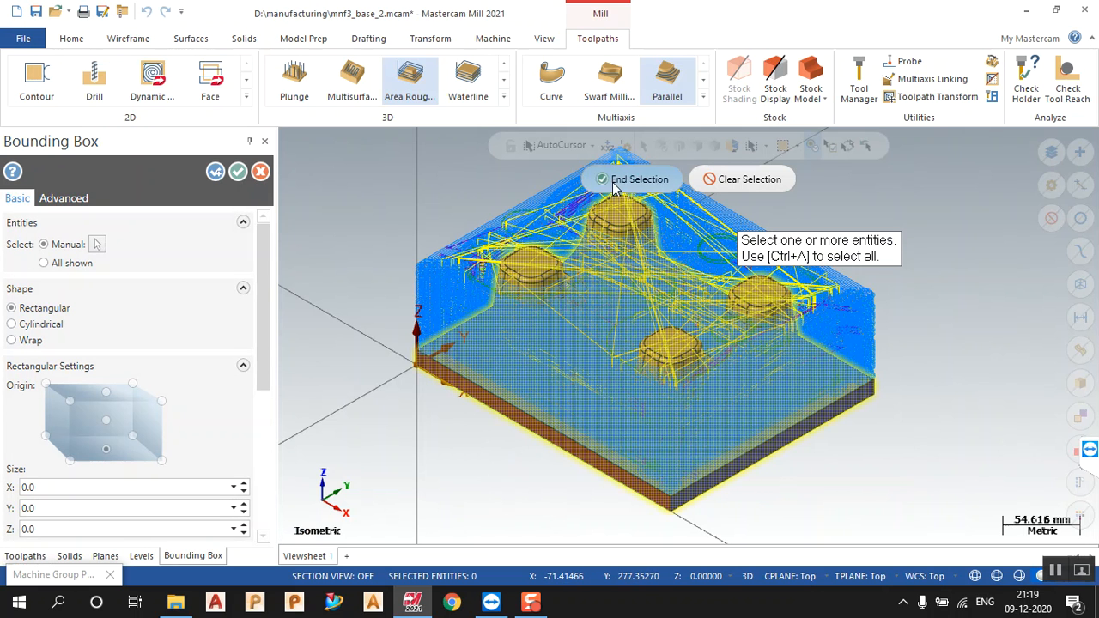
left_click(603, 178)
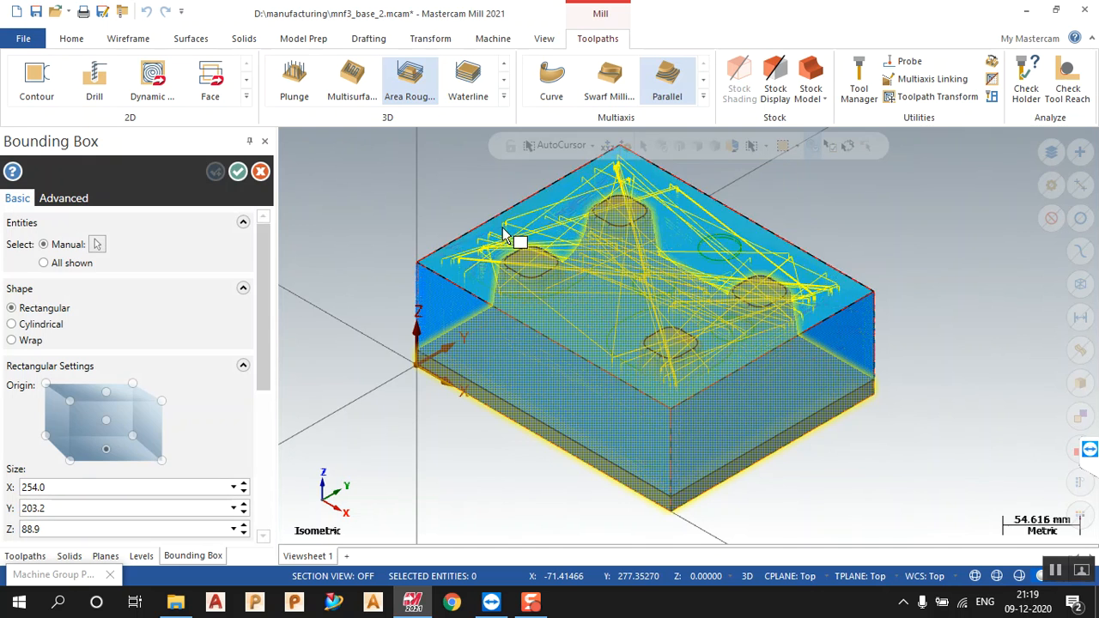
left_click(238, 171)
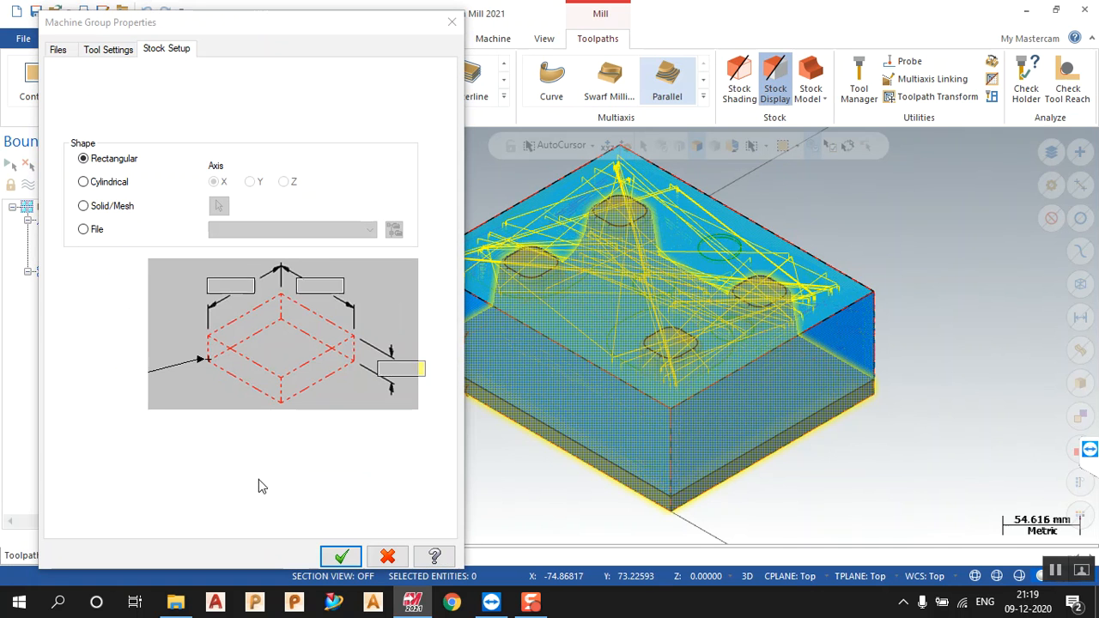
left_click(323, 558)
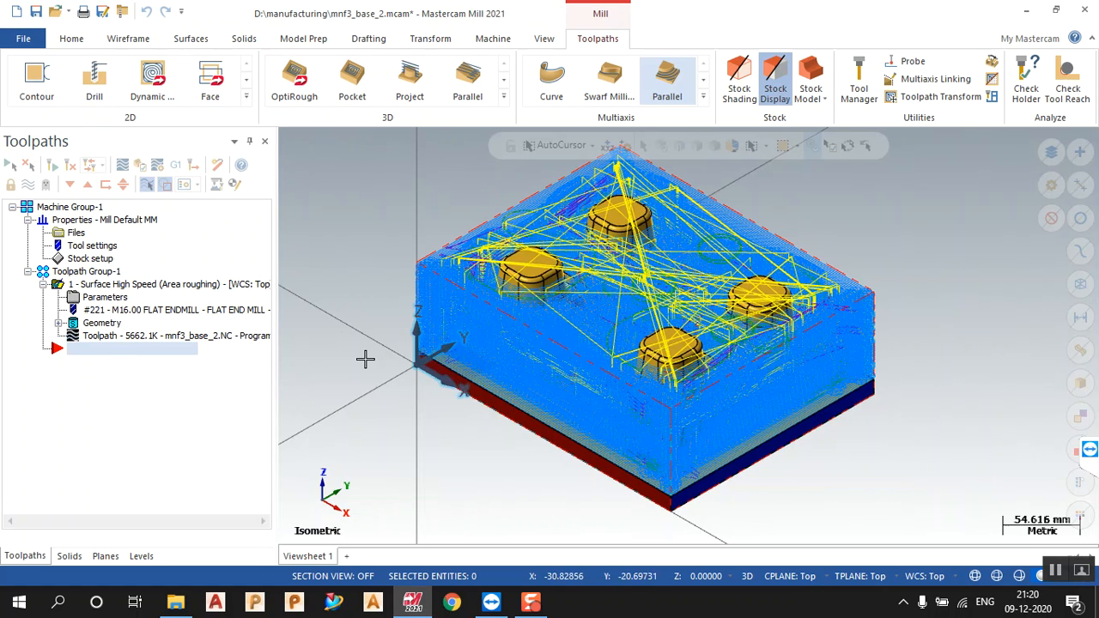
- Verify the Area Roughing operation in Mastercam Simulator, playing the cut with the playback speed raised close to the fastest setting
scroll(366, 362, "down", 1)
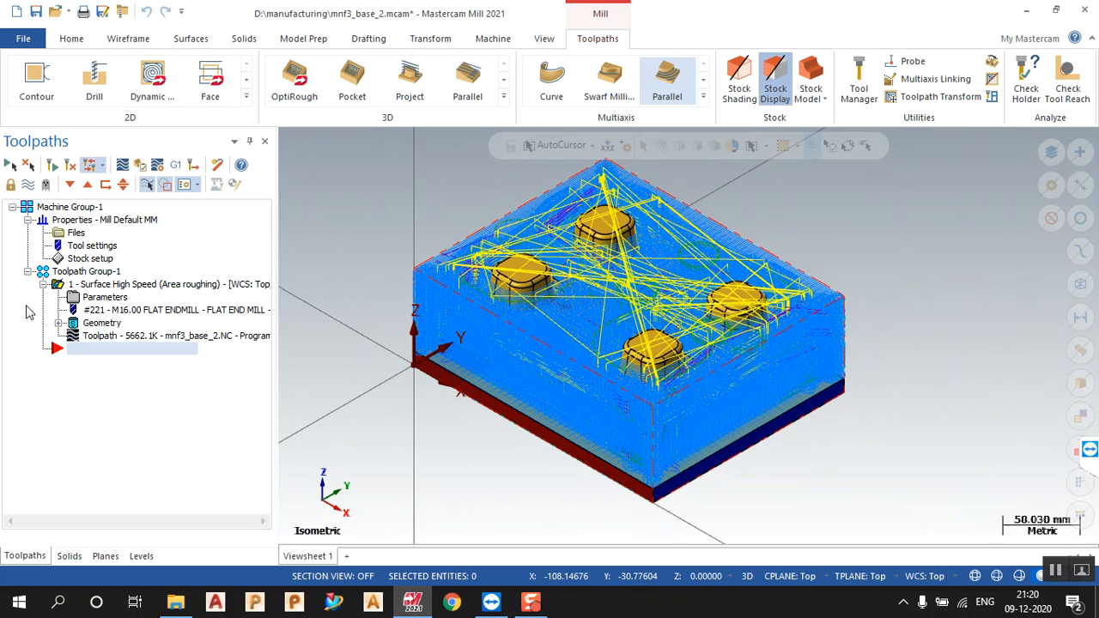
left_click(180, 338)
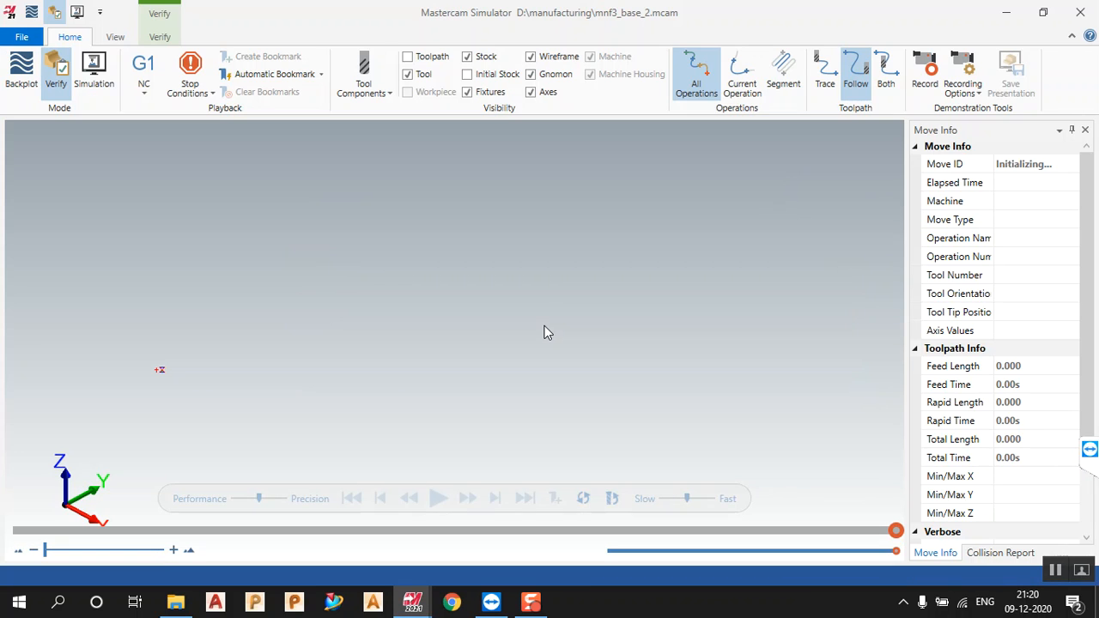
left_click(437, 507)
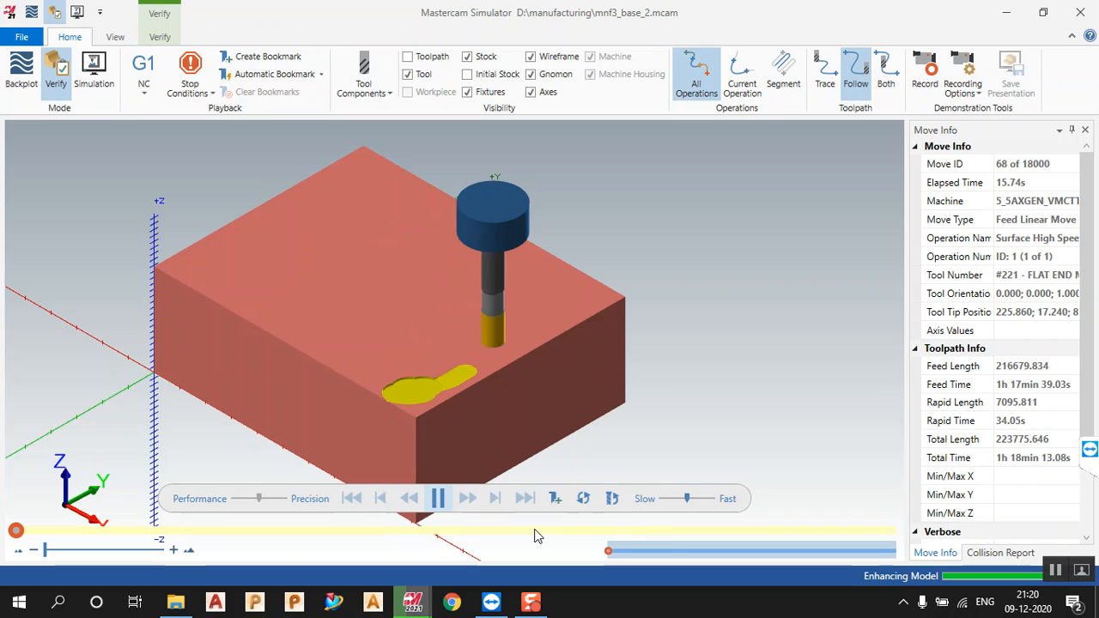
left_click(702, 498)
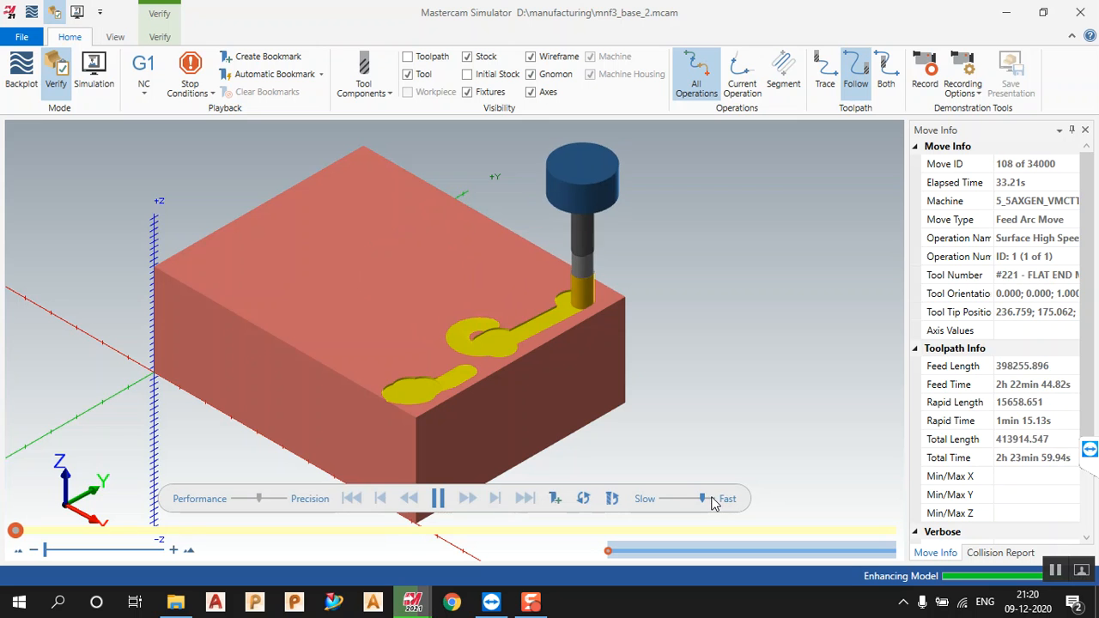
left_click(713, 498)
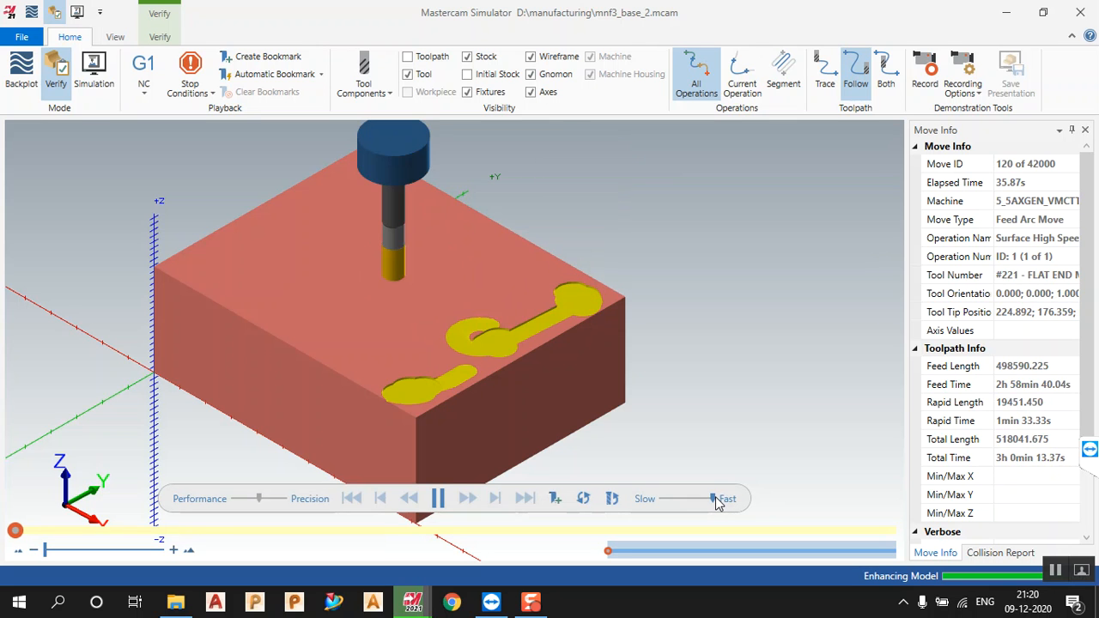
- Close the simulation and replace the Area Roughing tool with the 50 mm shoulder mill, tool 227, from the Mill_mm library
left_click(1082, 8)
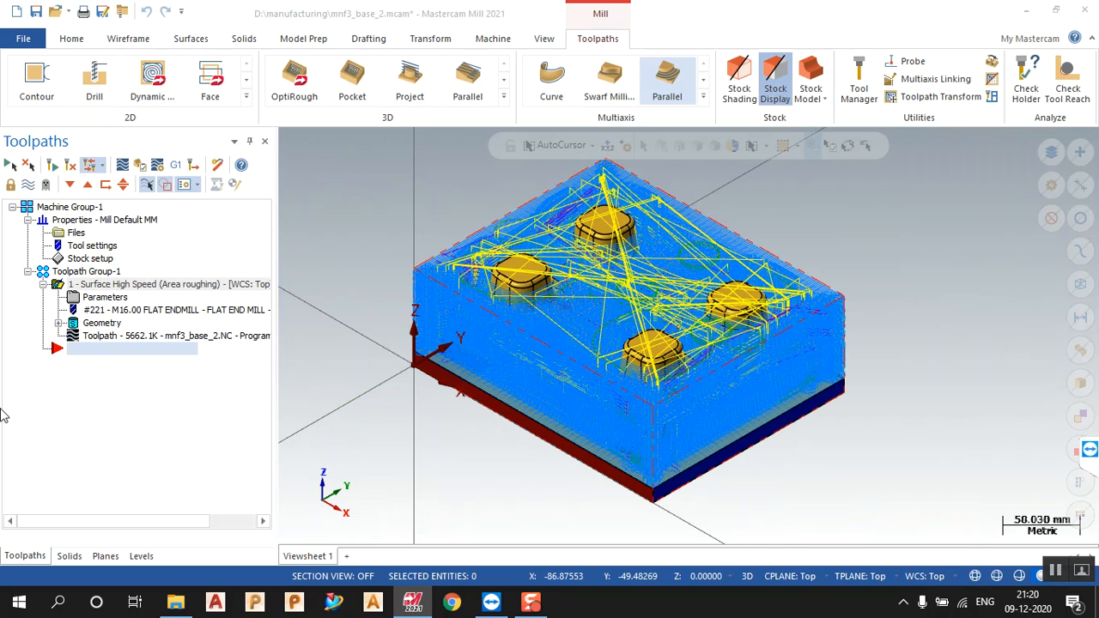
left_click(112, 297)
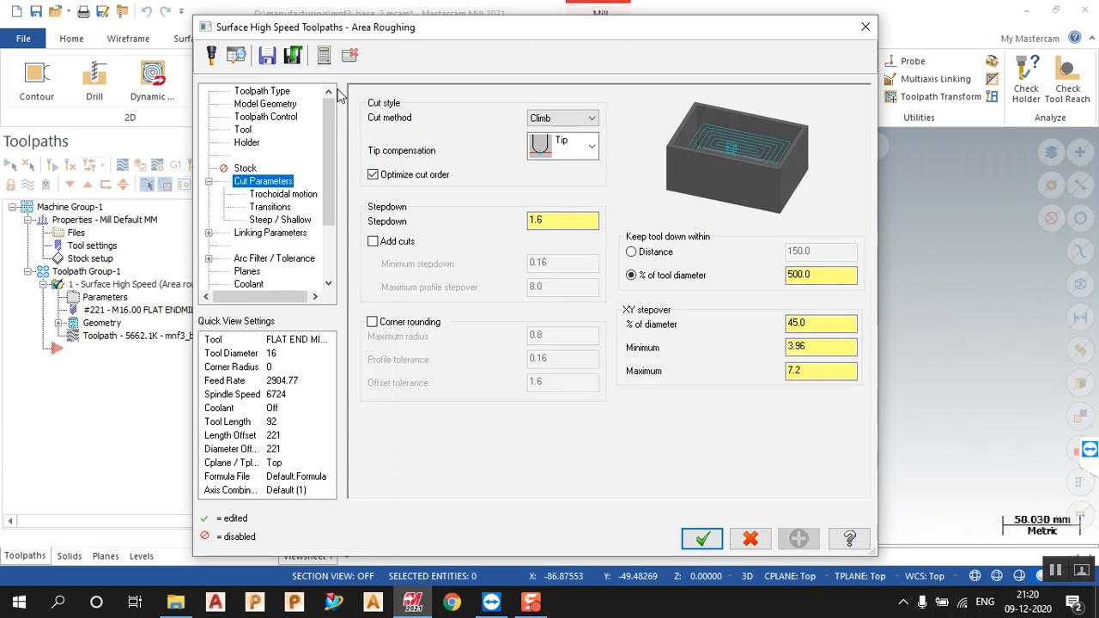
left_click(264, 118)
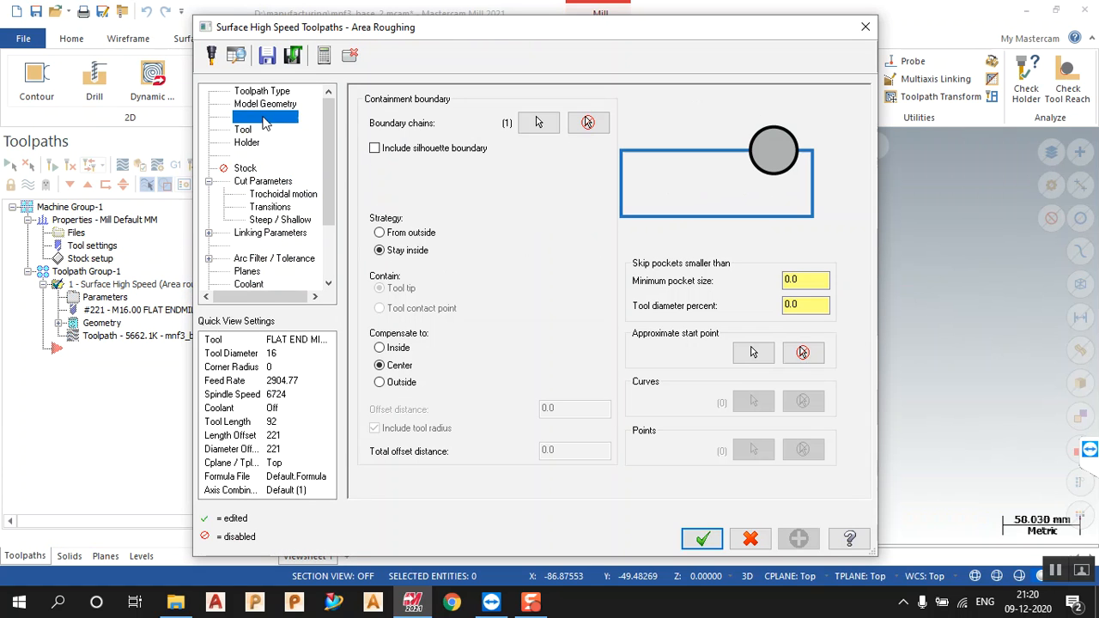
left_click(244, 130)
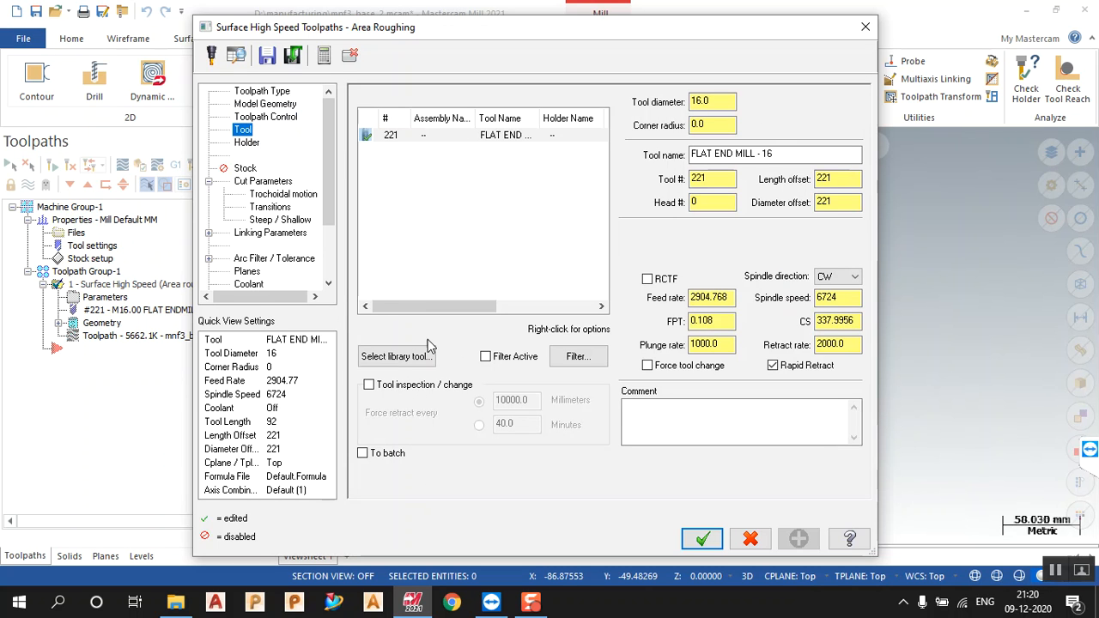
left_click(413, 355)
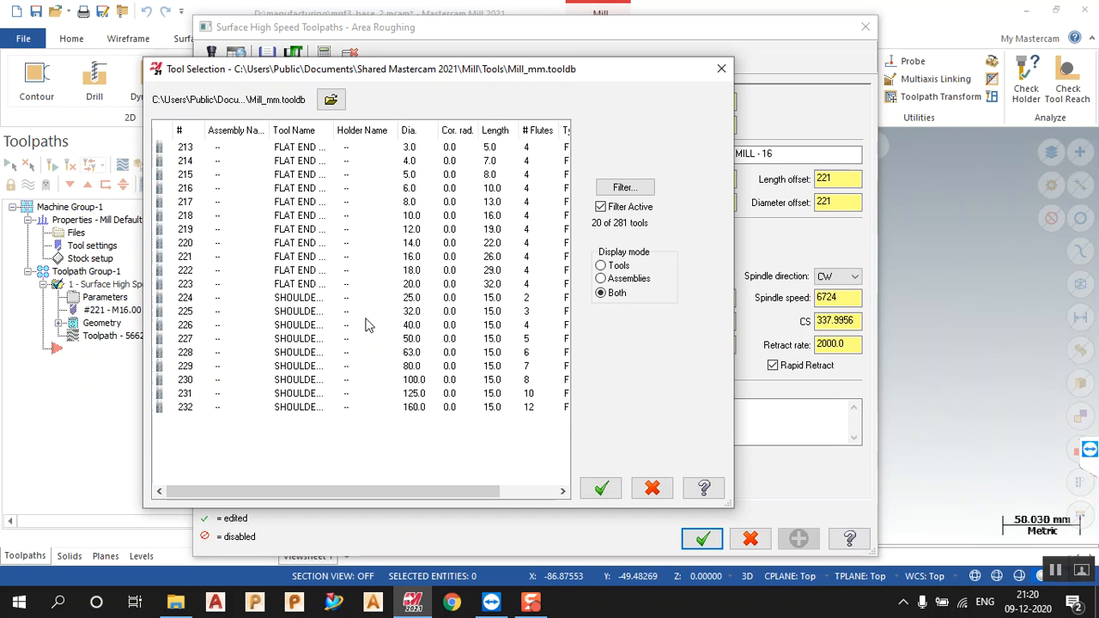
left_click(316, 285)
left_click(296, 313)
left_click(299, 327)
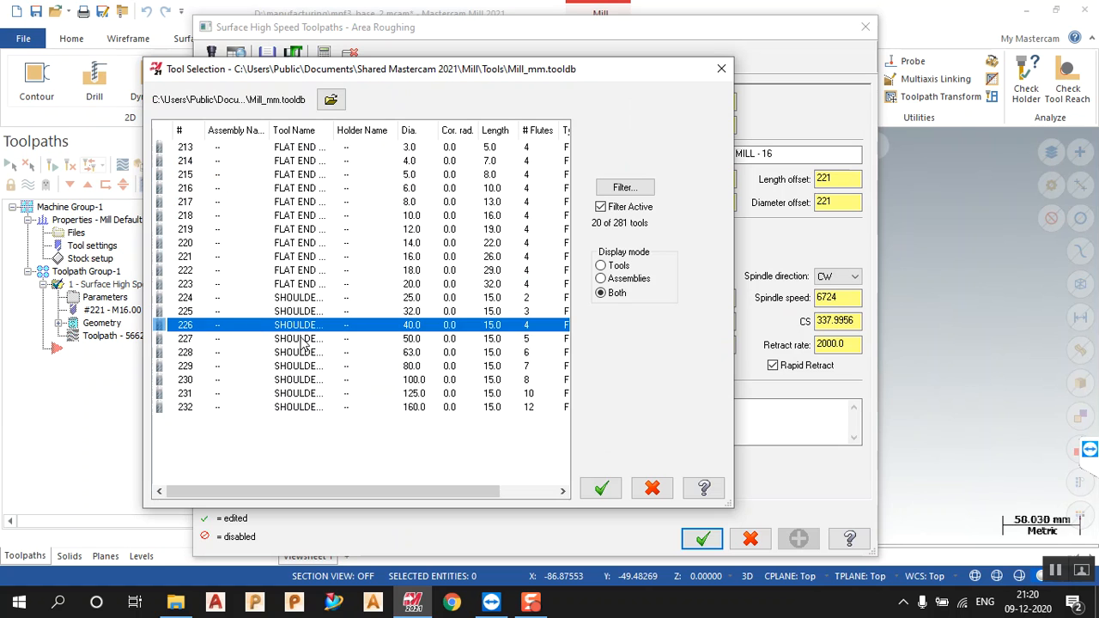
left_click(302, 340)
left_click(599, 490)
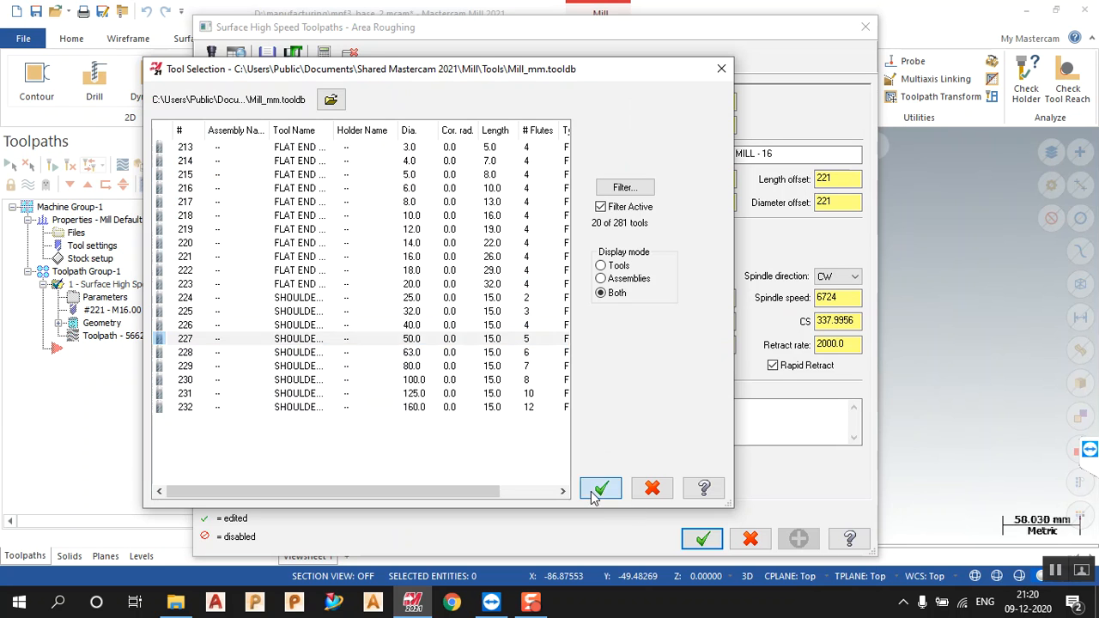
- Keep the default stepdown and XY stepover for the 50 mm shoulder mill and regenerate the Area Roughing toolpath
left_click(287, 182)
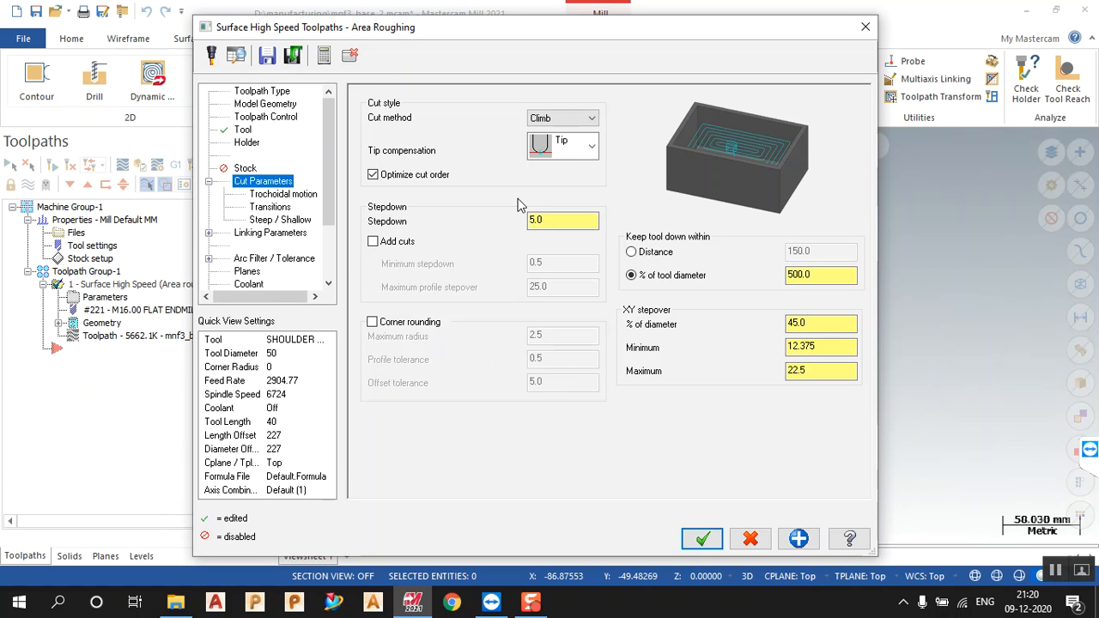
double_click(556, 221)
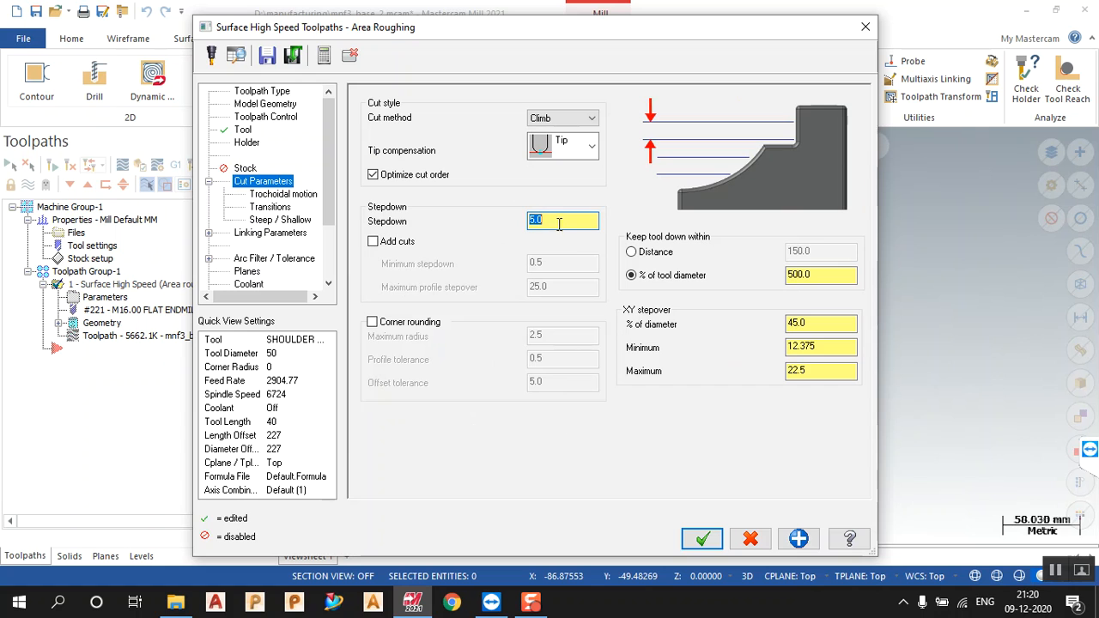
double_click(810, 327)
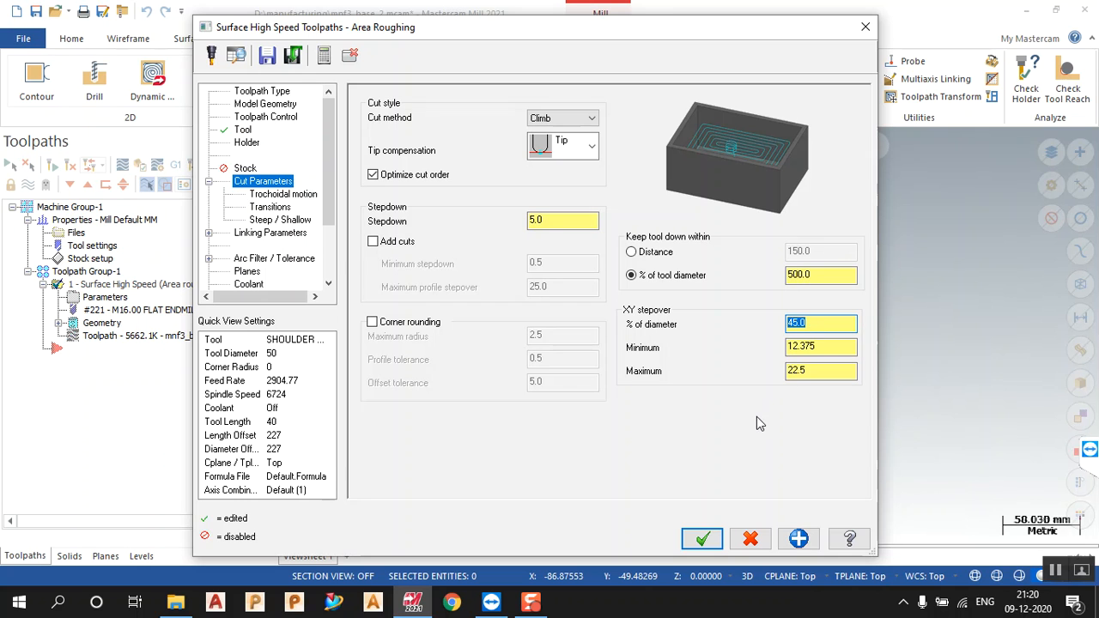
left_click(704, 540)
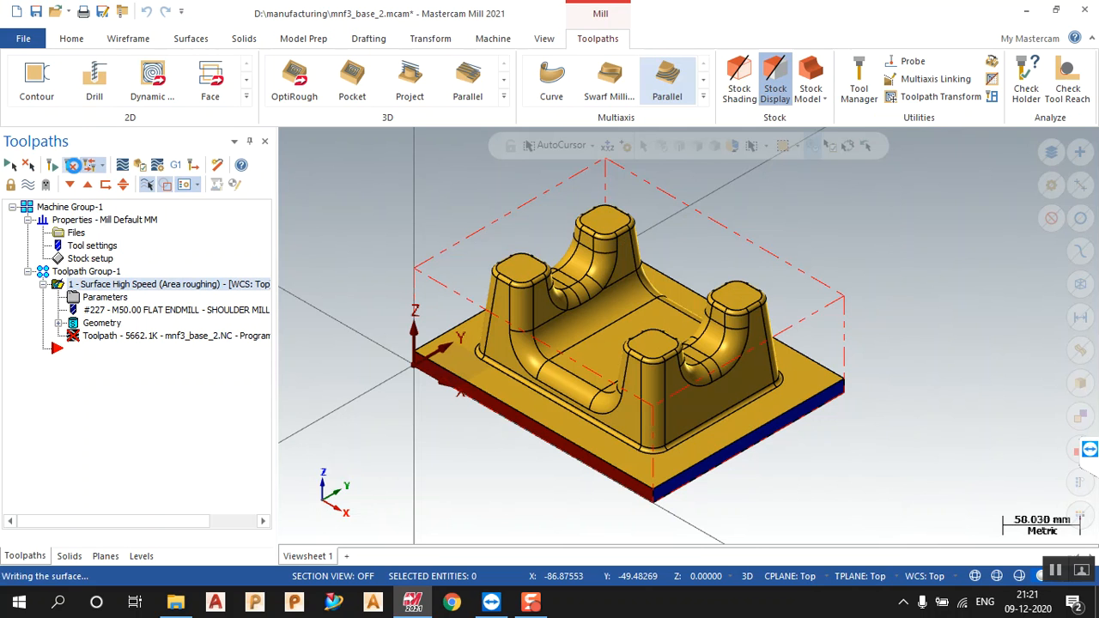
left_click(73, 165)
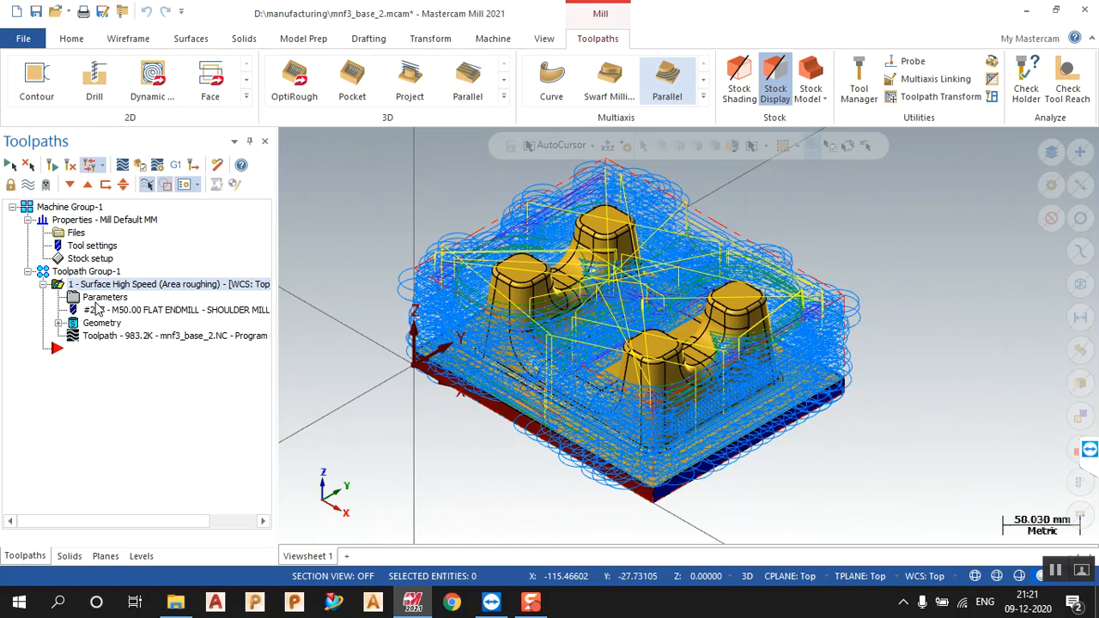
- Turn off trochoidal motion in the Area Roughing operation and regenerate the toolpath
mouse_move(473, 226)
middle_mouse_down()
mouse_move(478, 298)
mouse_move(484, 218)
middle_mouse_up()
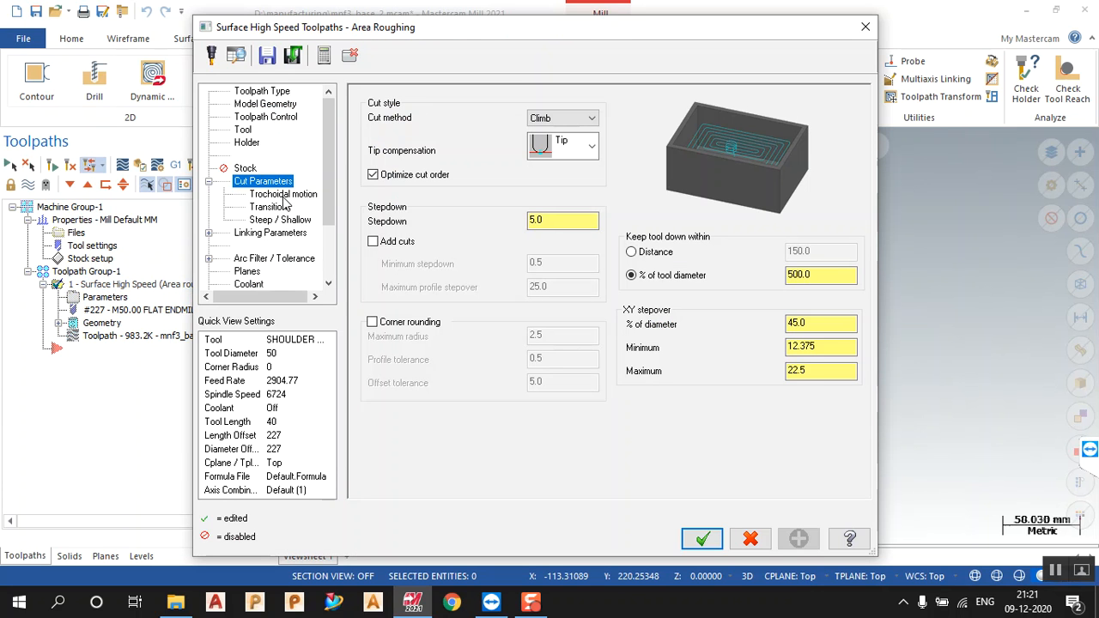
left_click(286, 196)
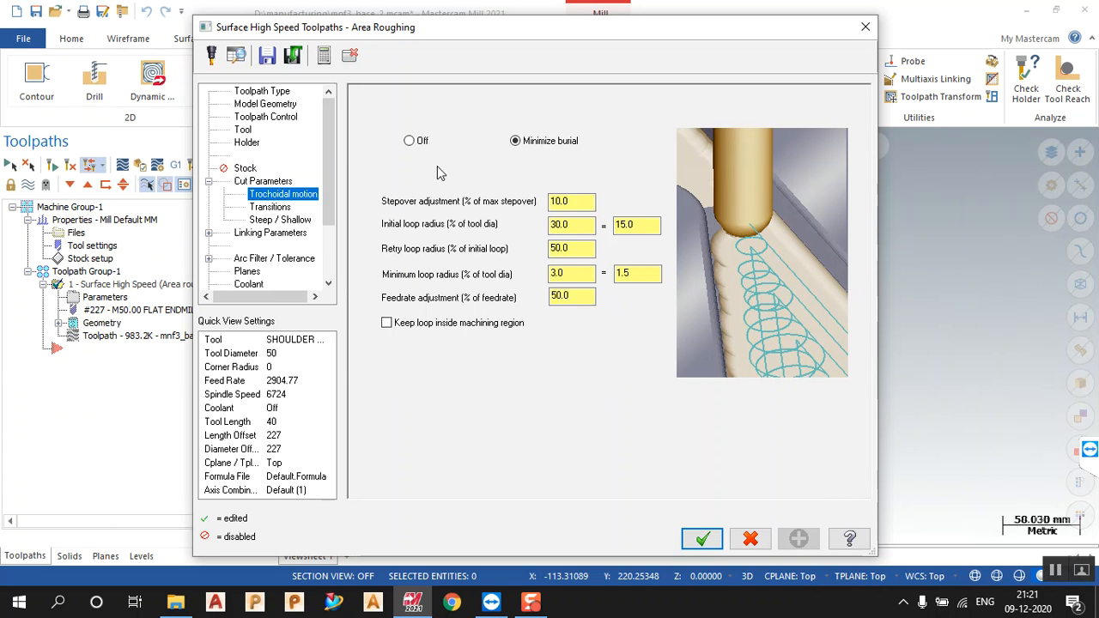
left_click(411, 142)
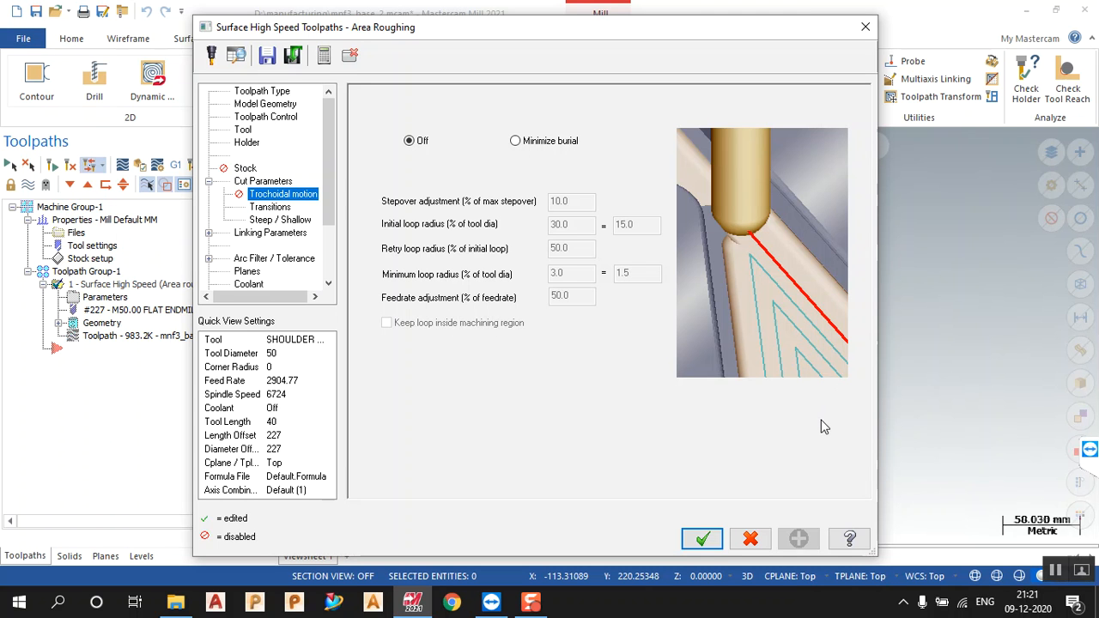
left_click(702, 538)
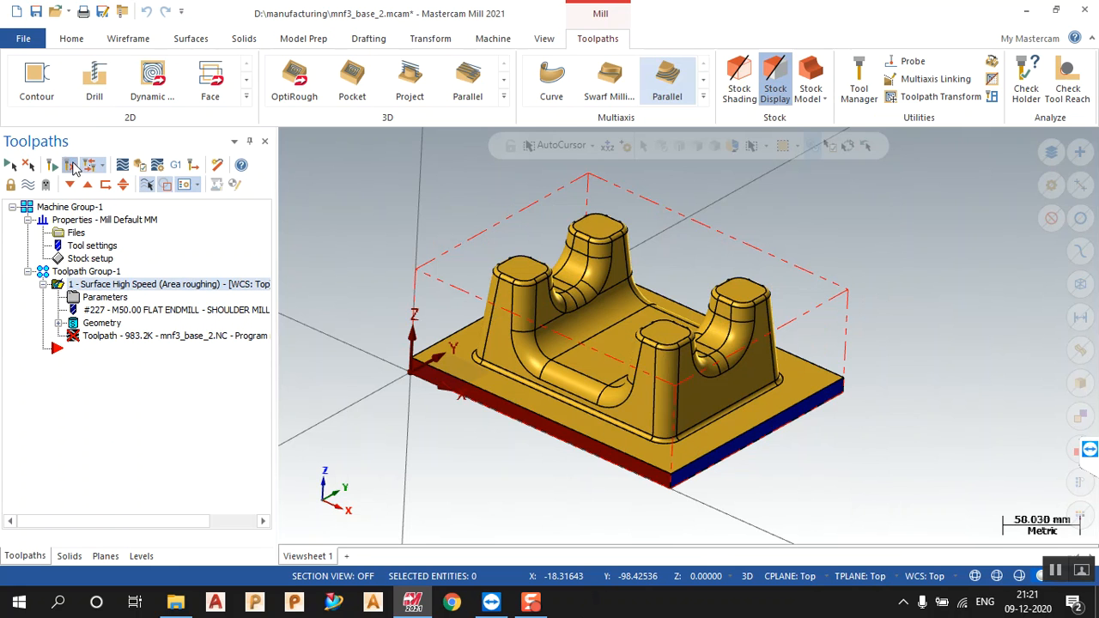
left_click(71, 166)
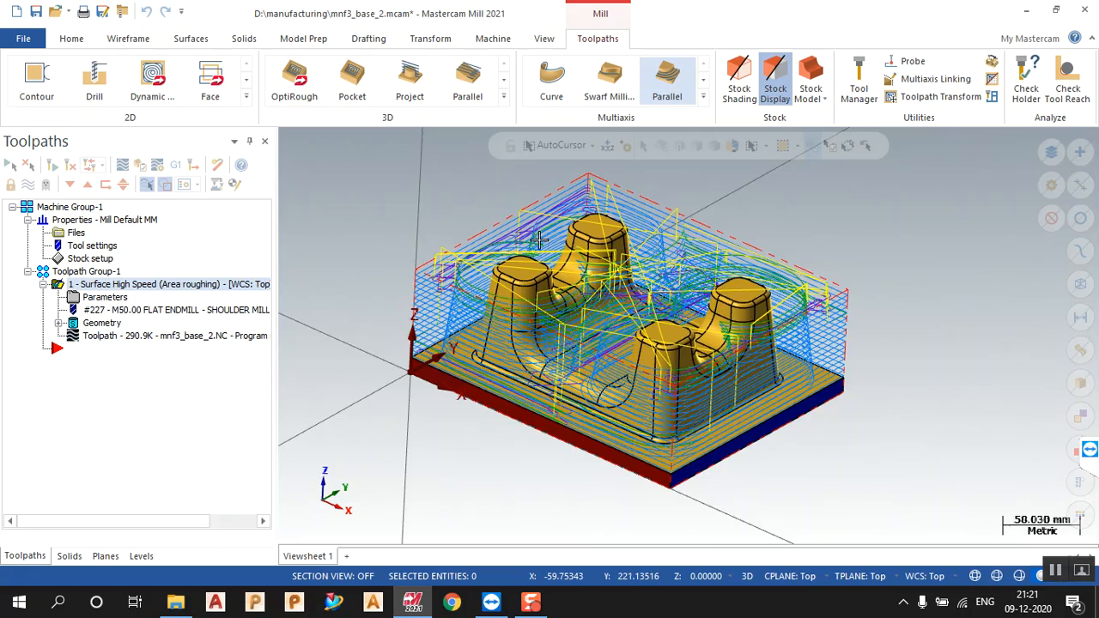
- Examine the regenerated toolpath around the model and review the operation's cut method, stepdown and XY stepover settings
middle_click_drag(560, 216, 543, 248)
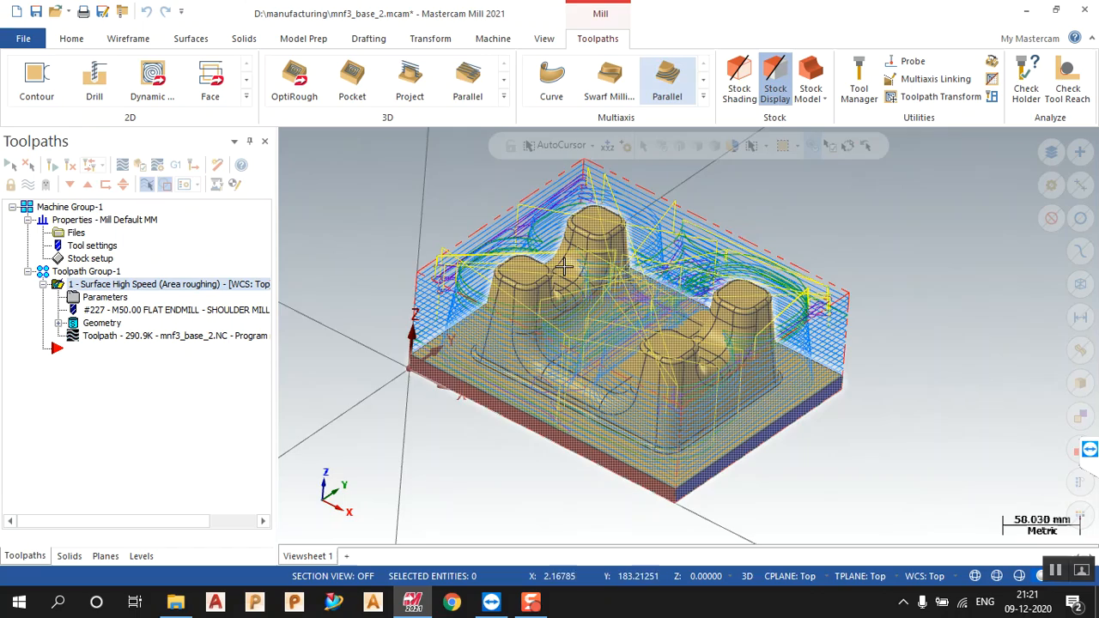
scroll(544, 254, "up", 5)
scroll(544, 254, "up", 2)
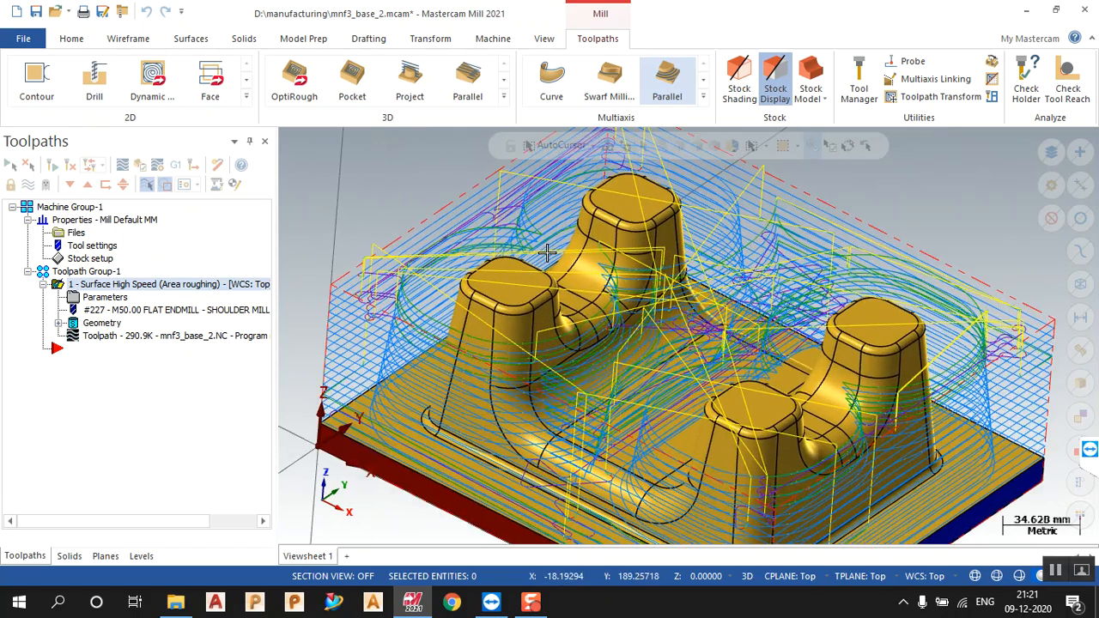
scroll(545, 254, "down", 6)
middle_click_drag(552, 249, 534, 249)
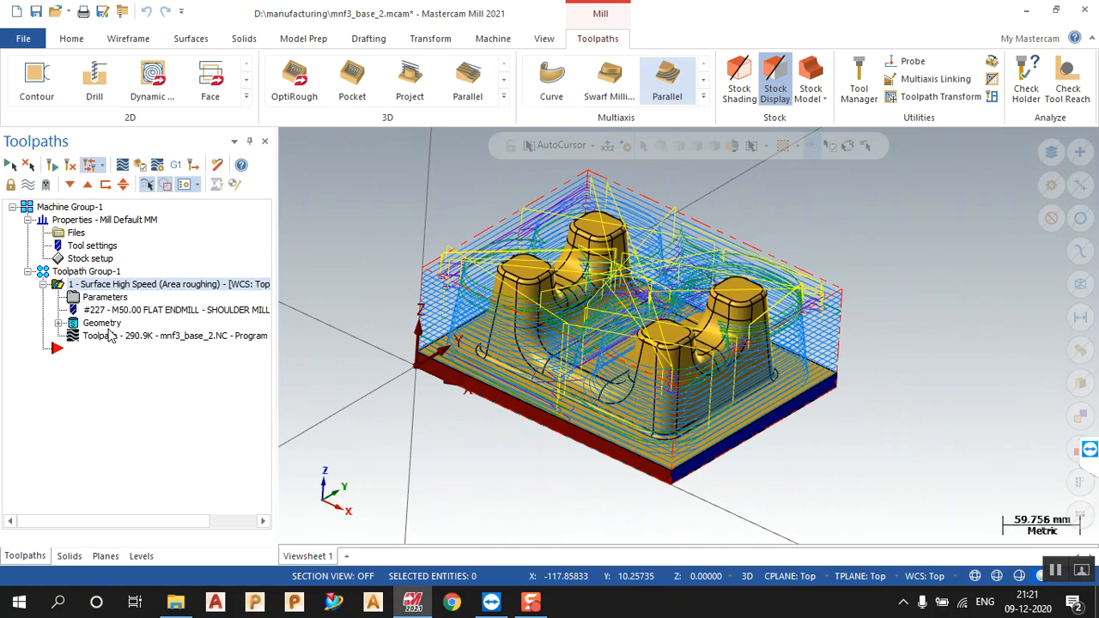
left_click(98, 299)
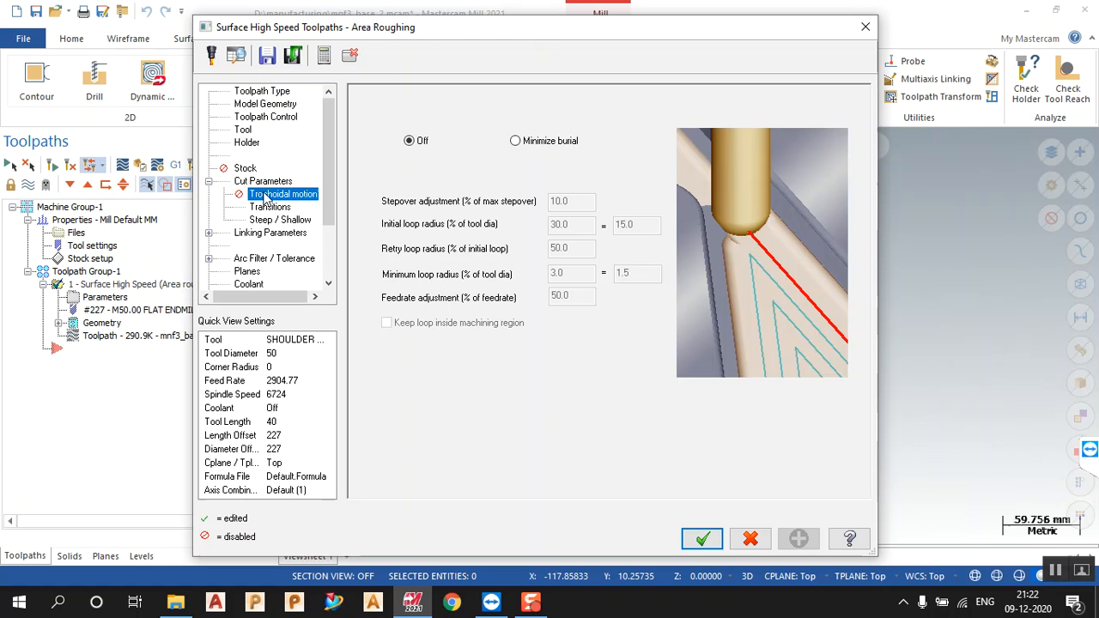
left_click(265, 181)
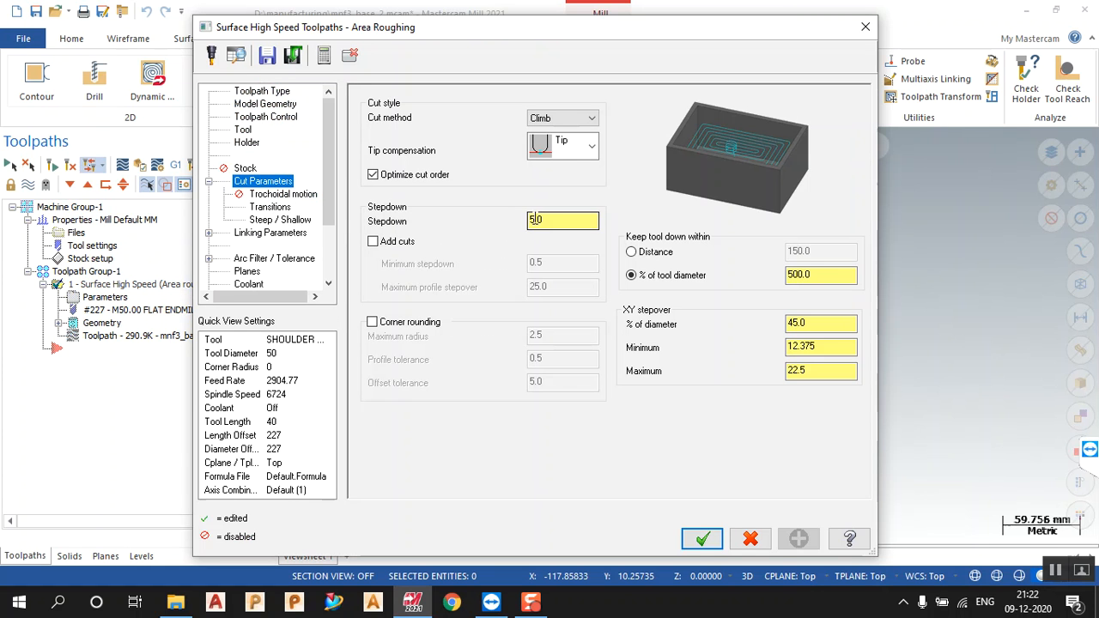
left_click(552, 219)
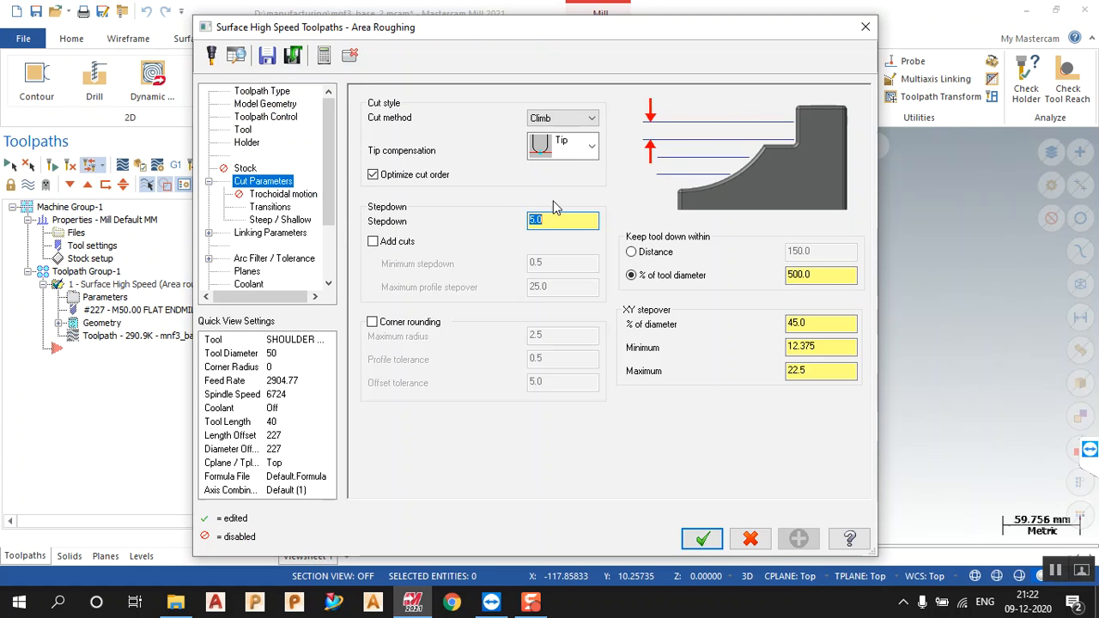
left_click(562, 117)
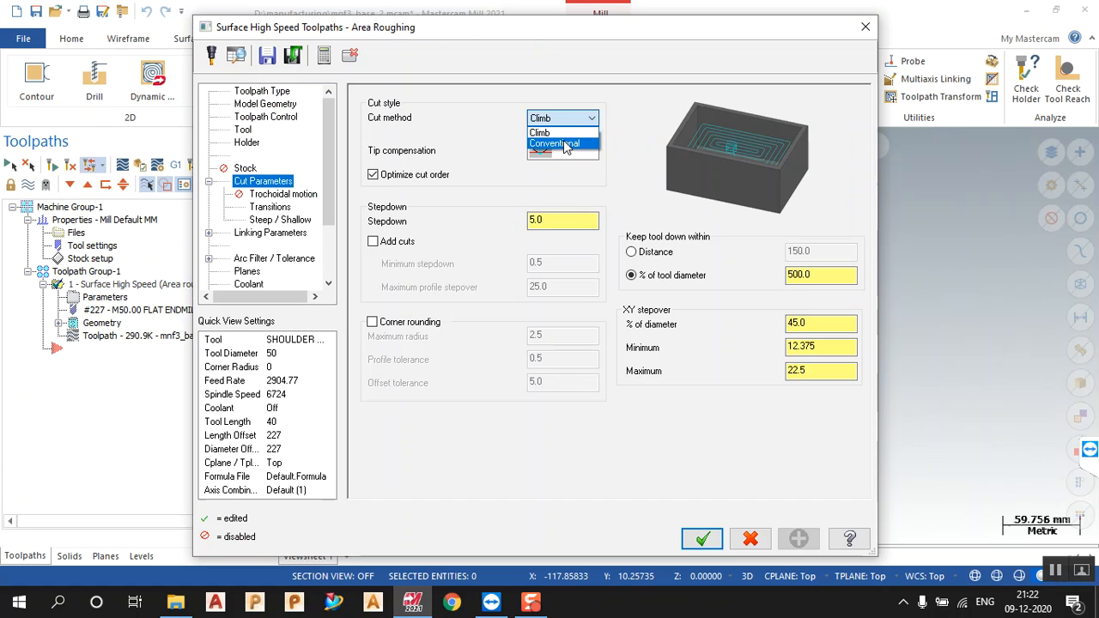
left_click(558, 188)
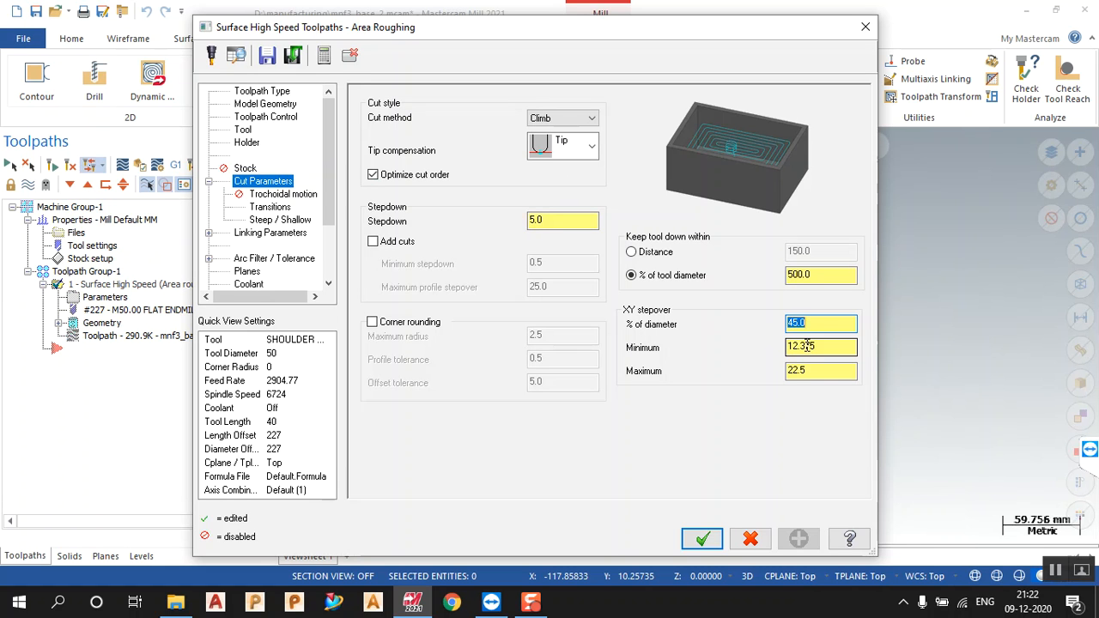
left_click(807, 345)
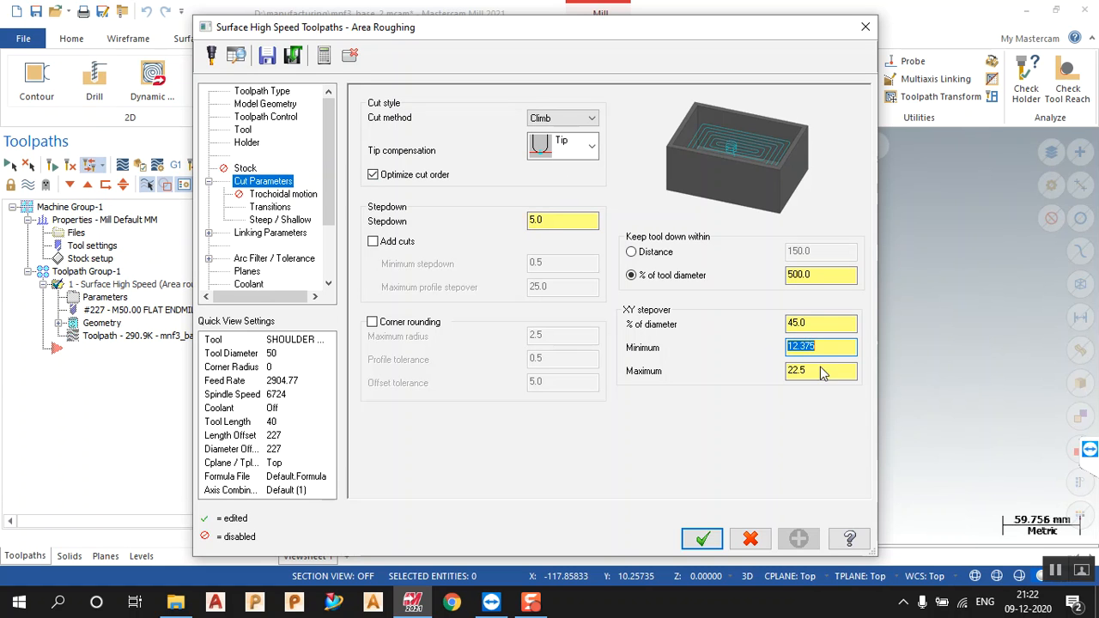
left_click(832, 371)
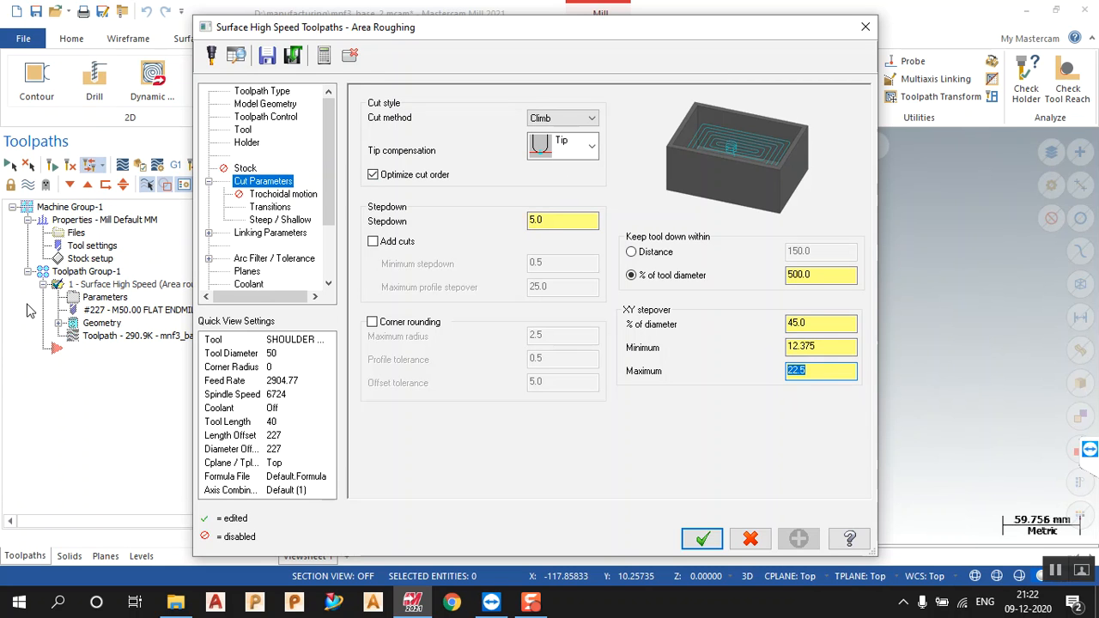
- Review the transition settings, comparing Profile ramp but keeping Entry helix, and check the steep/shallow depth settings
left_click(268, 208)
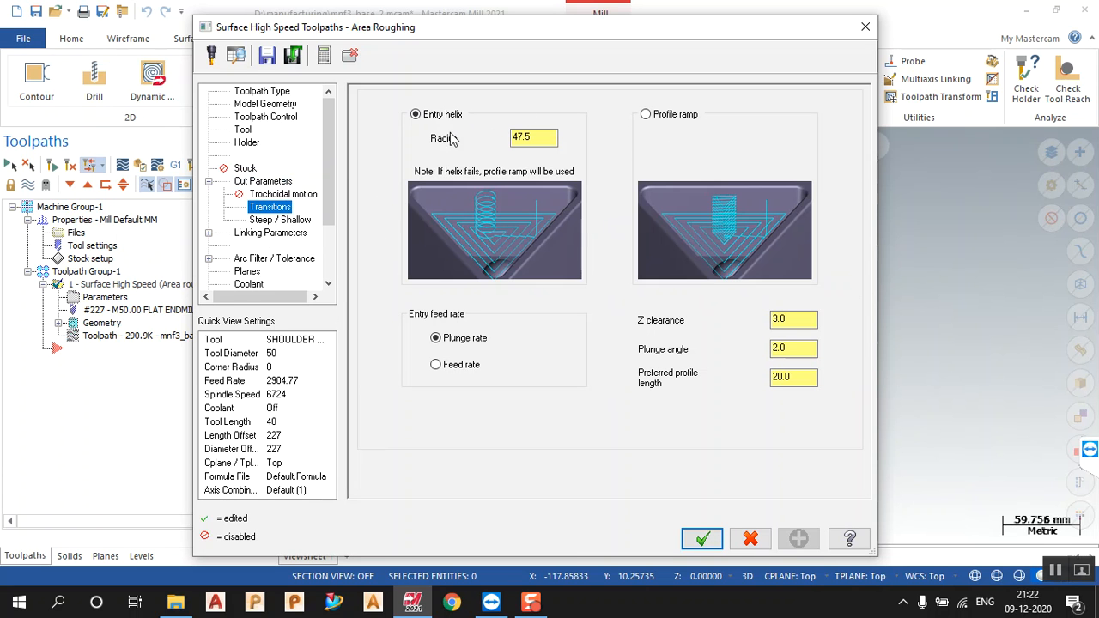
left_click(645, 114)
left_click(442, 115)
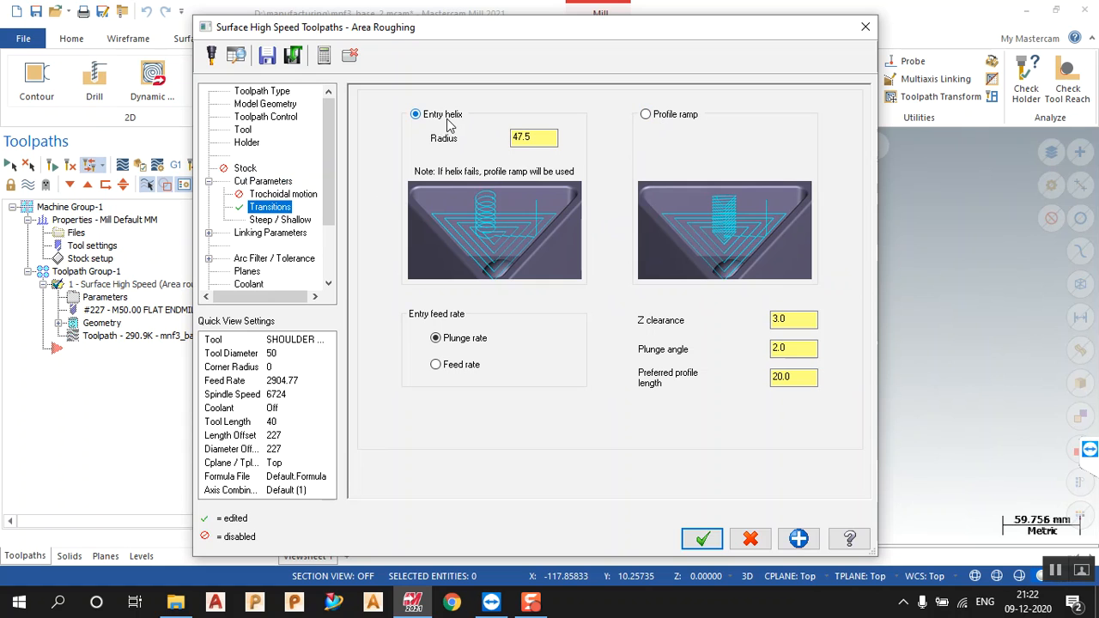
left_click(286, 221)
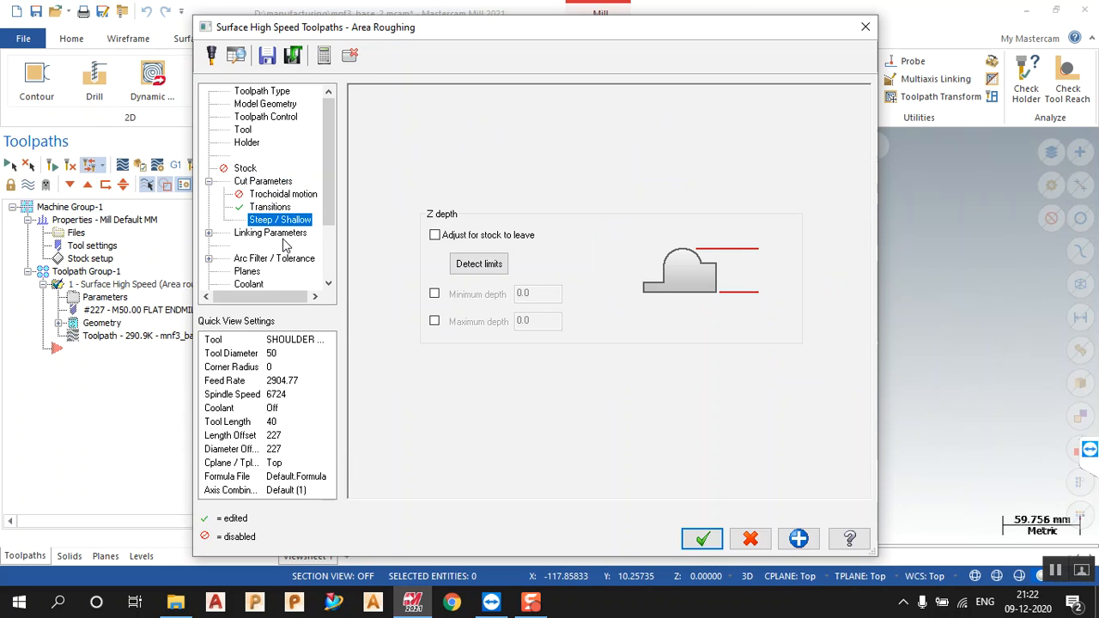
- In the linking parameters, try the Minimum Distance retract and set the retract method to Minimum Vertical Retract
left_click(287, 234)
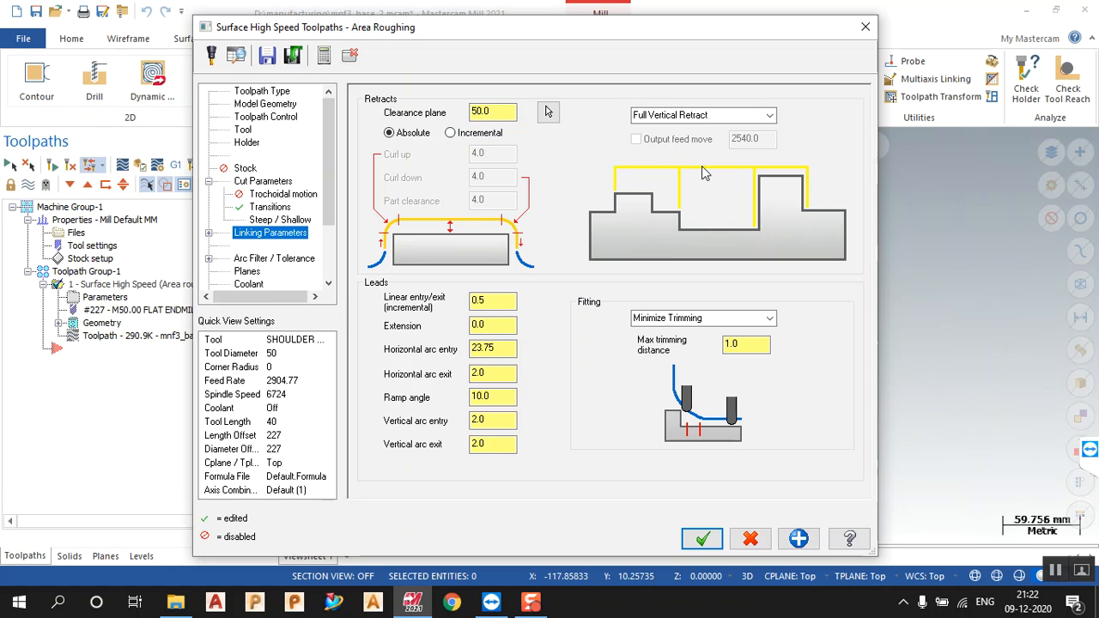
left_click(681, 115)
left_click(770, 115)
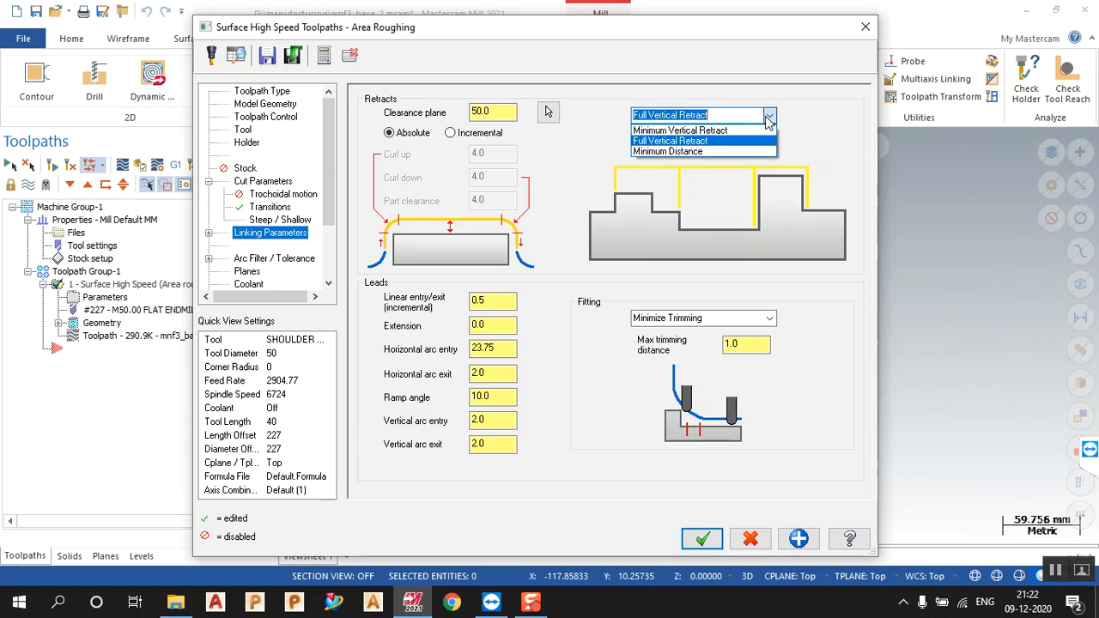
left_click(709, 160)
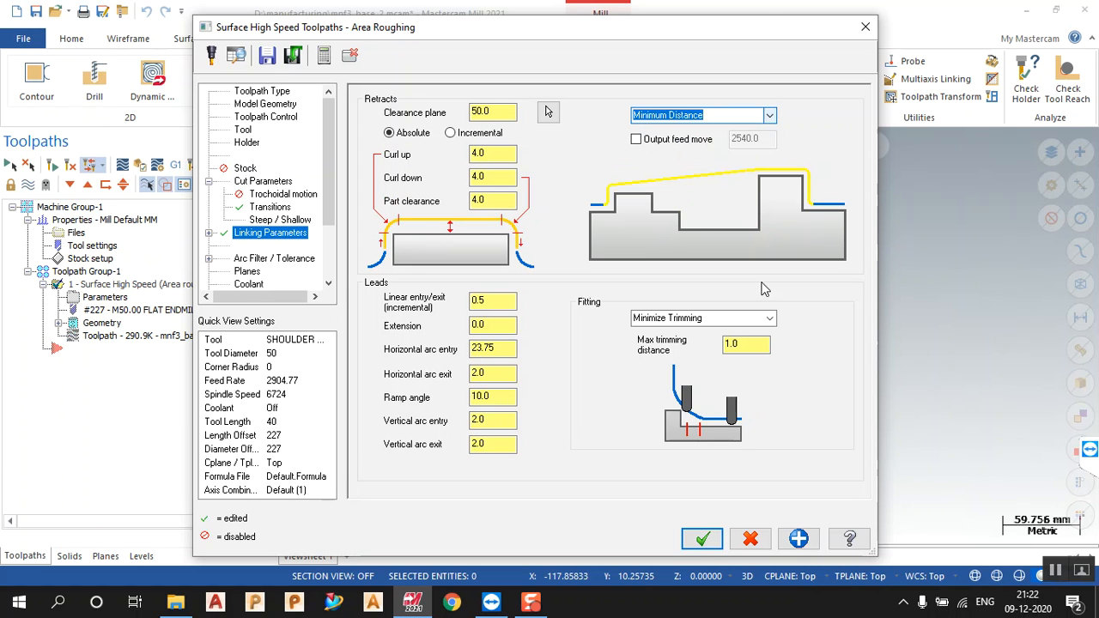
left_click(770, 116)
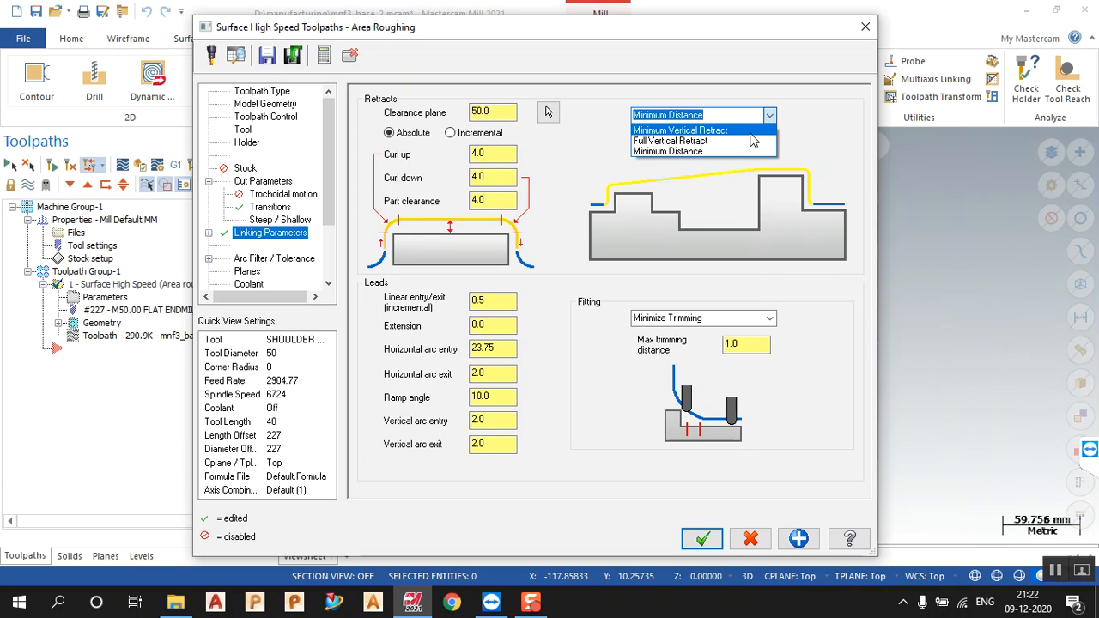
left_click(712, 130)
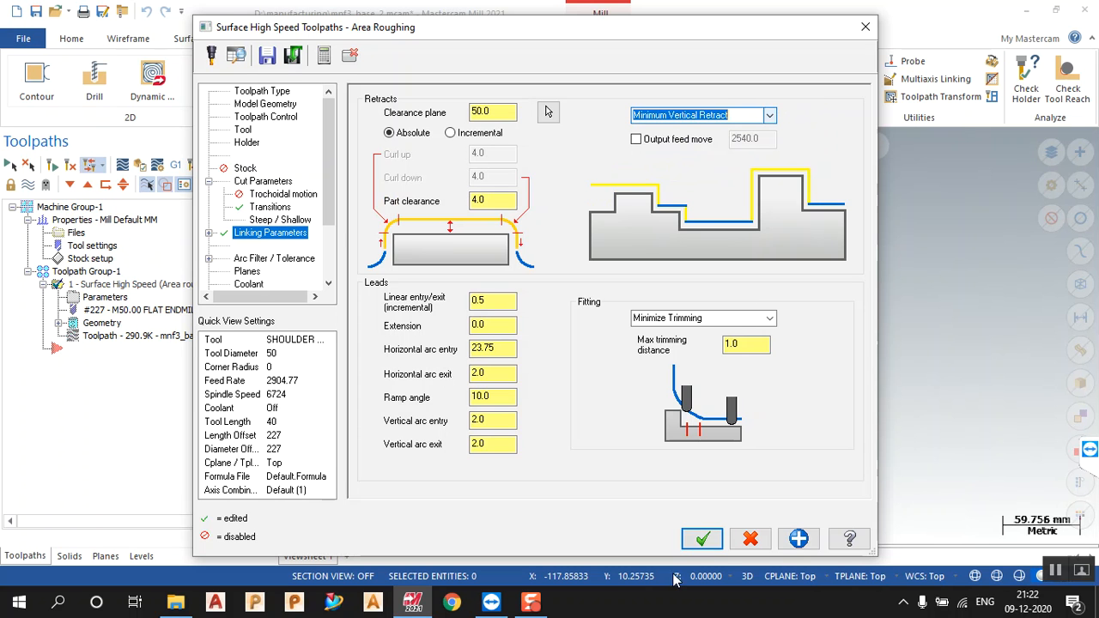
- Replace the Area Roughing tool with the 32 mm shoulder mill (#225) from the tool library and regenerate the toolpath
left_click(703, 538)
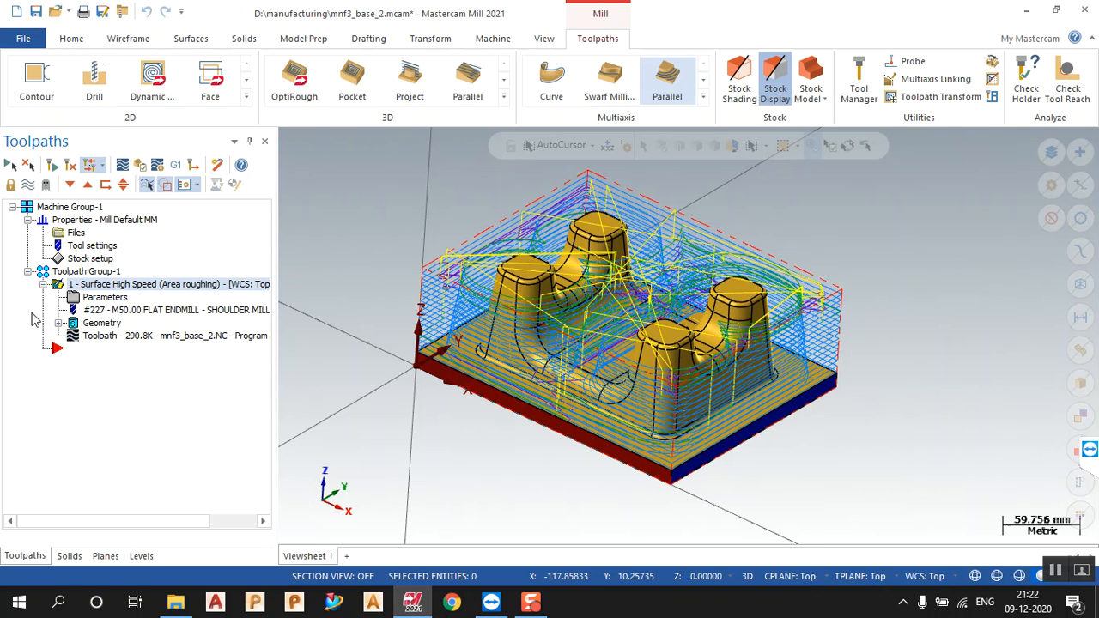
left_click(106, 298)
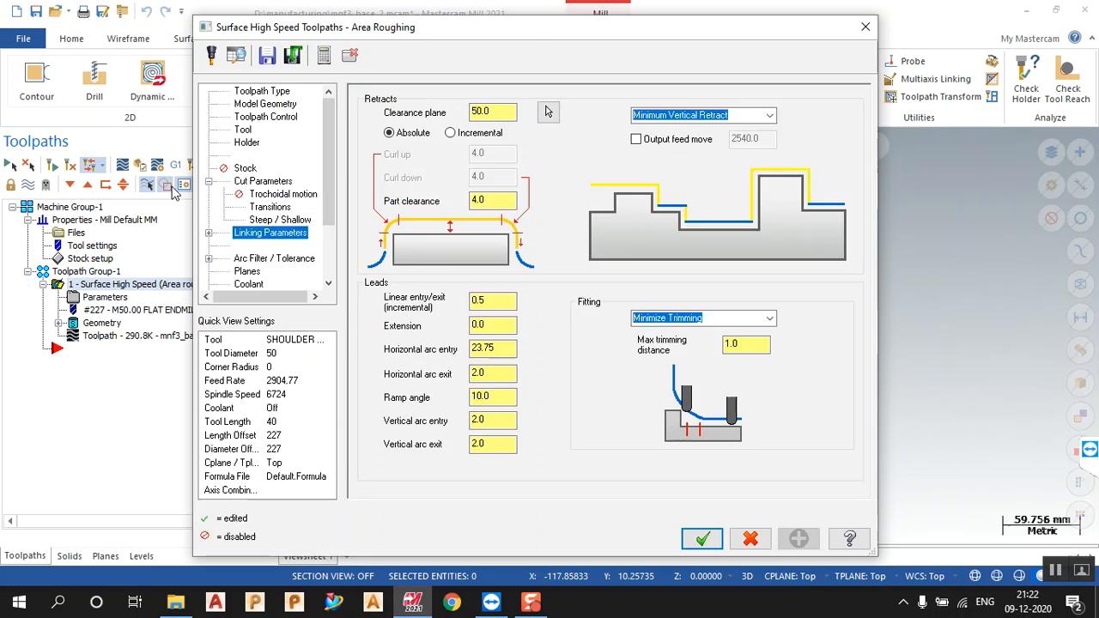
left_click(242, 134)
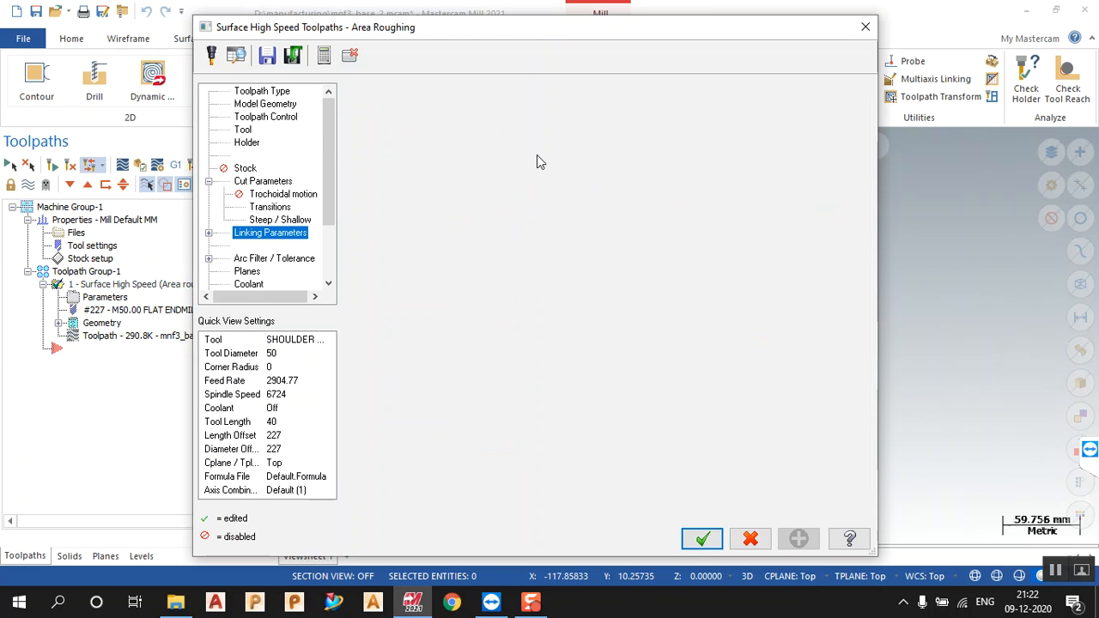
left_click(411, 356)
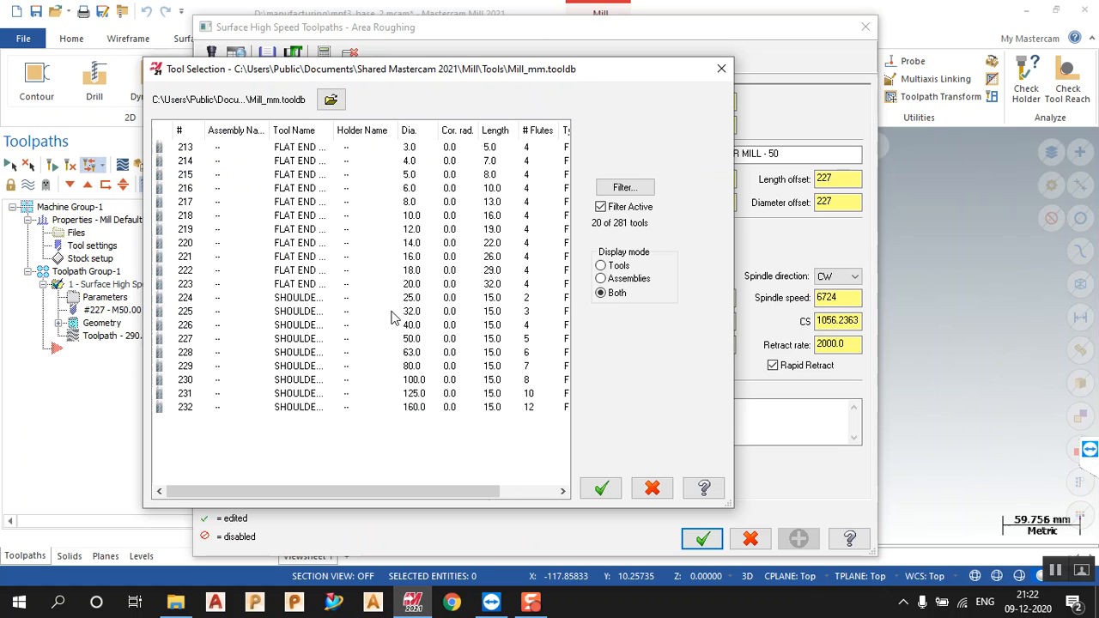
left_click(395, 314)
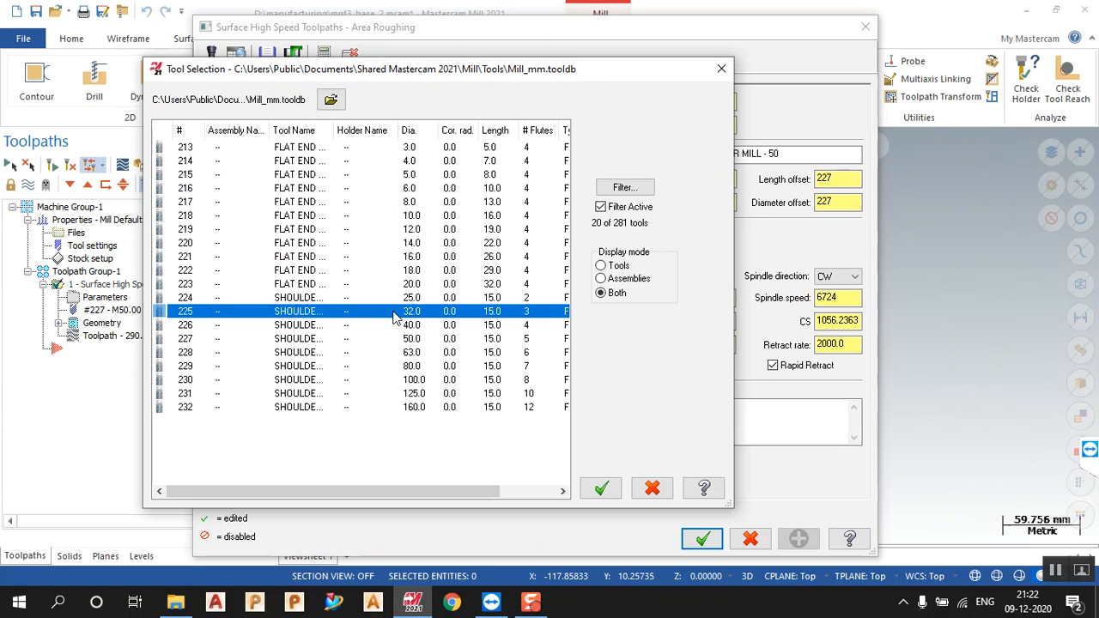
left_click(601, 488)
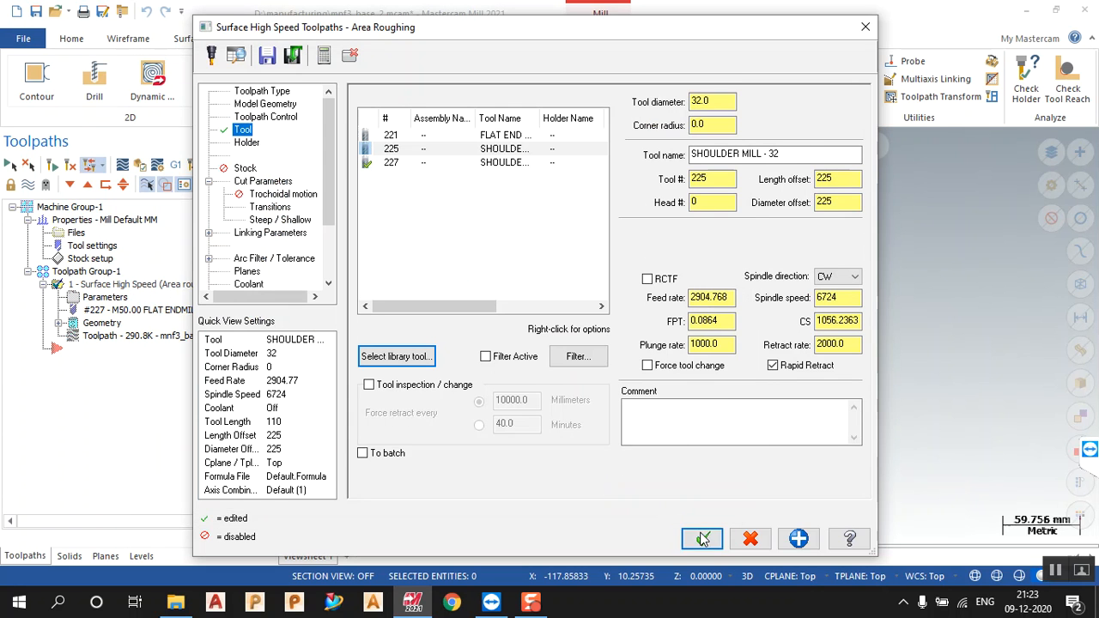
left_click(700, 537)
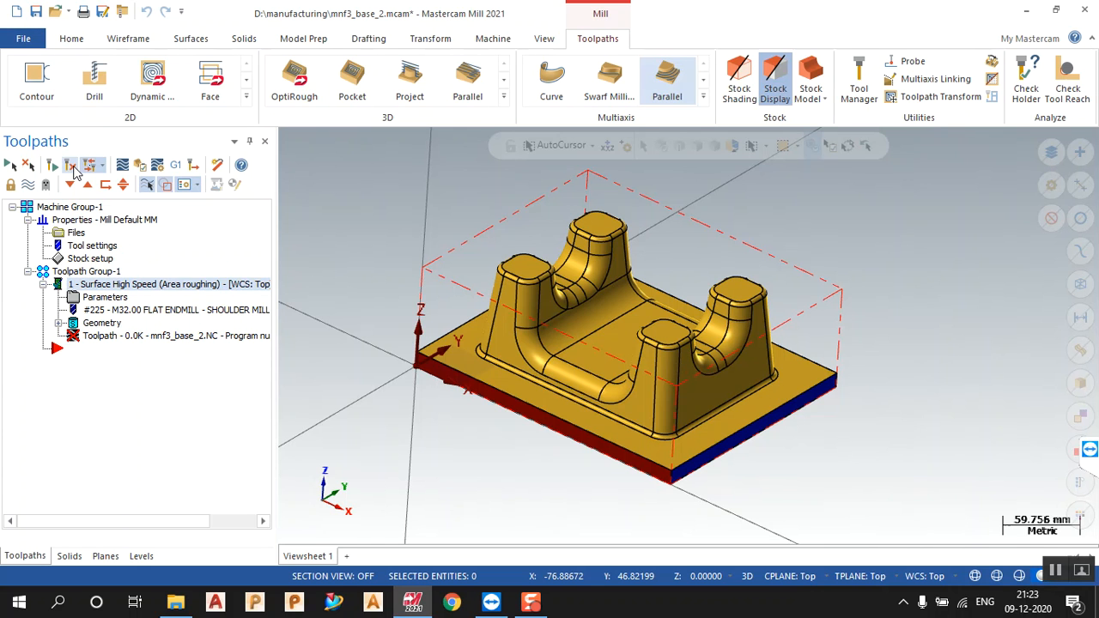
left_click(72, 166)
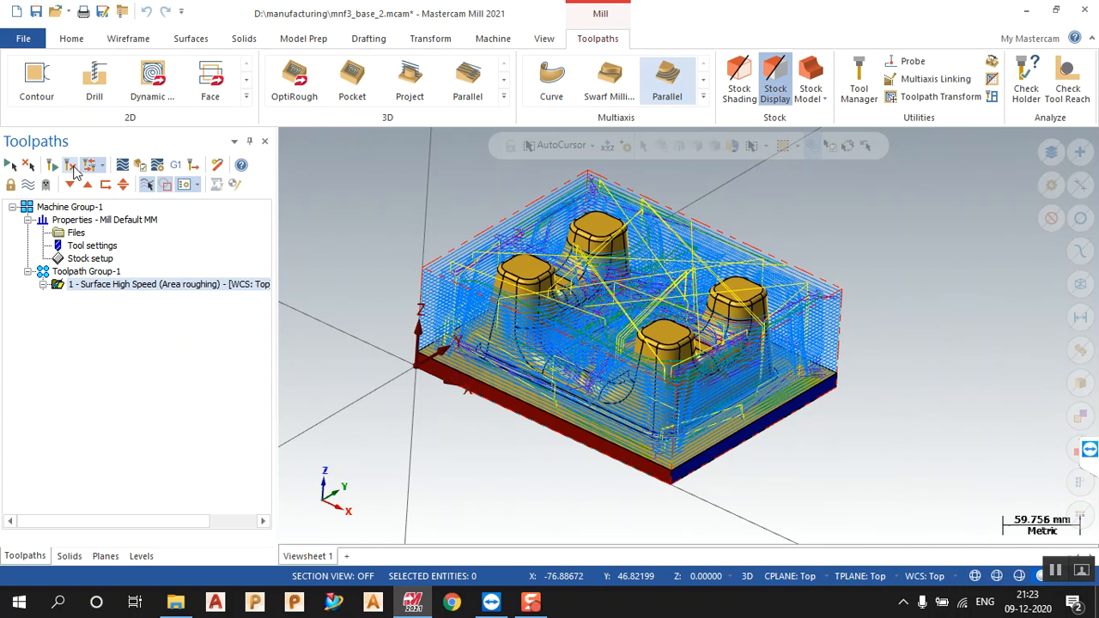
middle_click_drag(320, 203, 401, 220)
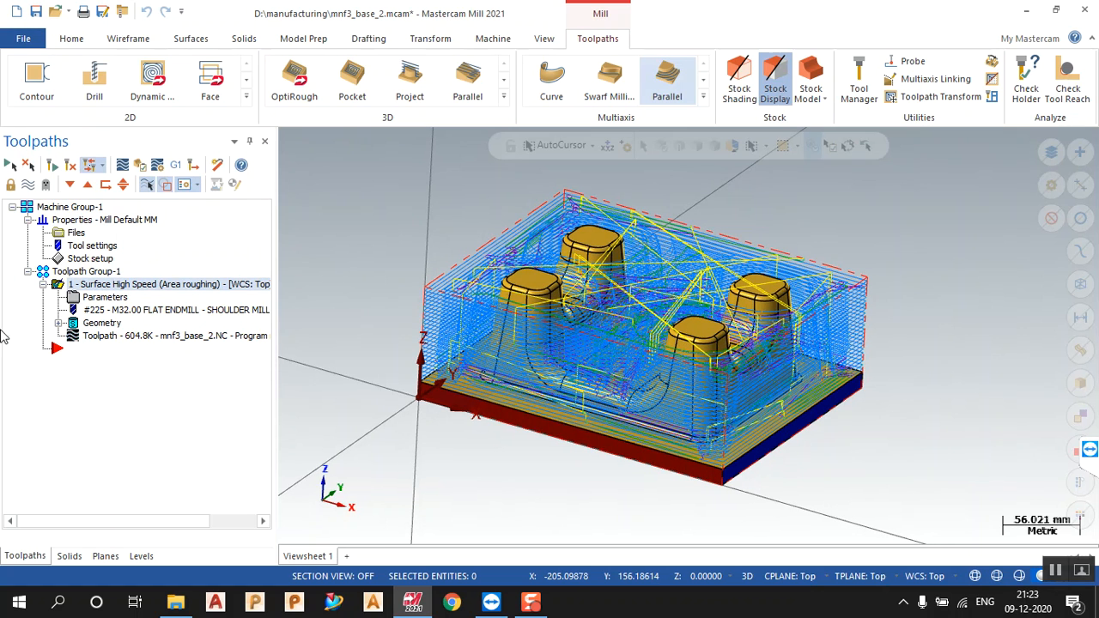
- Run the Verify simulation of the Area Roughing toolpath, adjusting the playback speed, and close the simulator
double_click(214, 337)
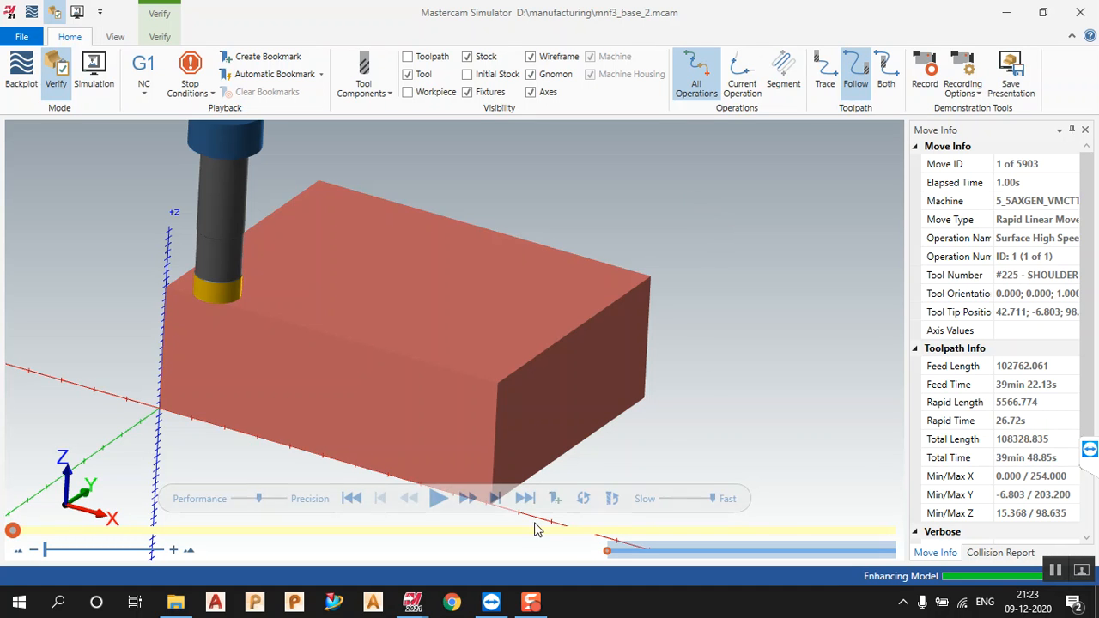
left_click(437, 498)
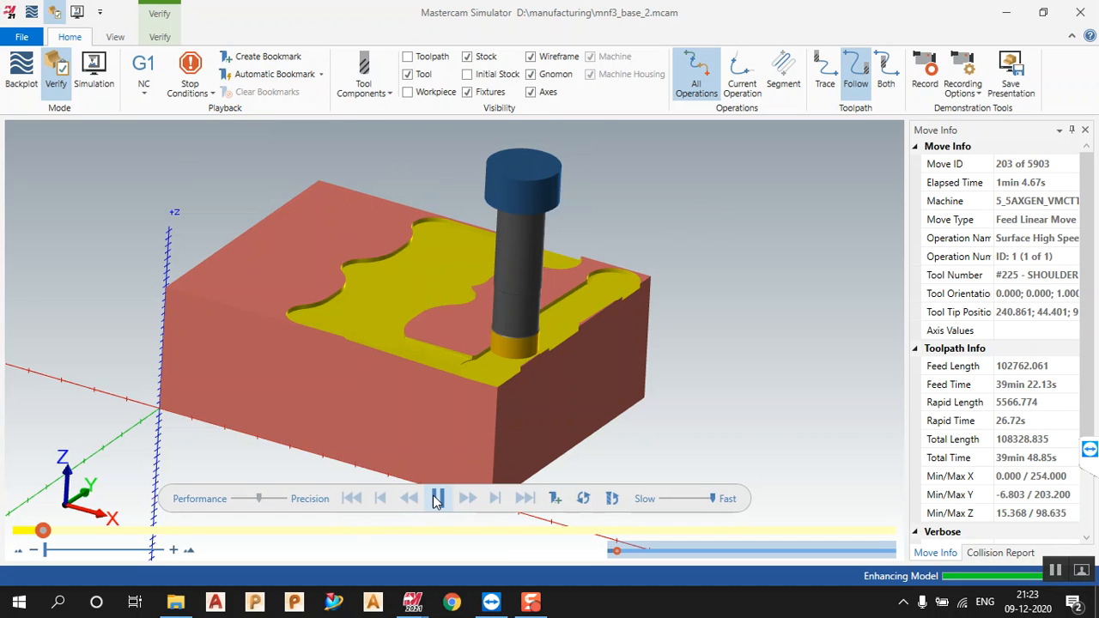
left_click(702, 498)
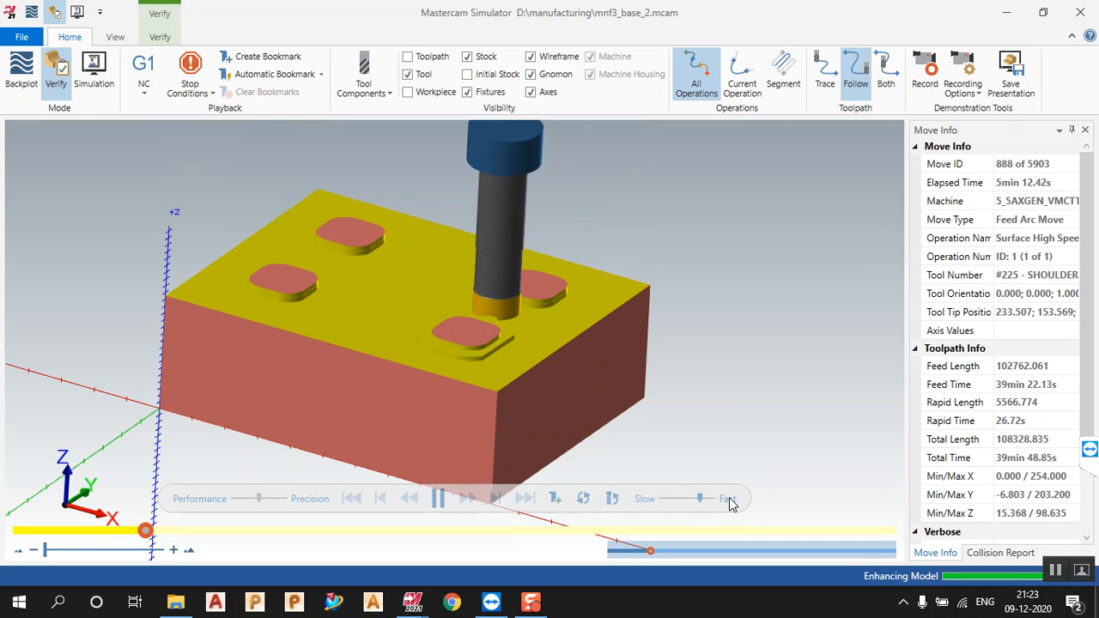
left_click(706, 501)
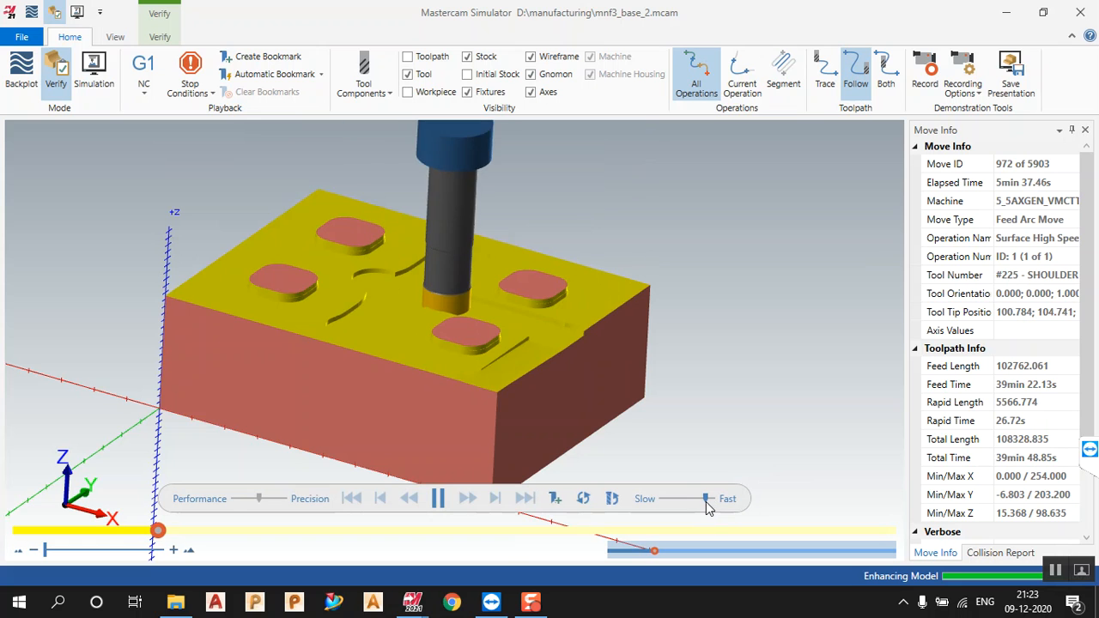
left_click_drag(706, 507, 711, 505)
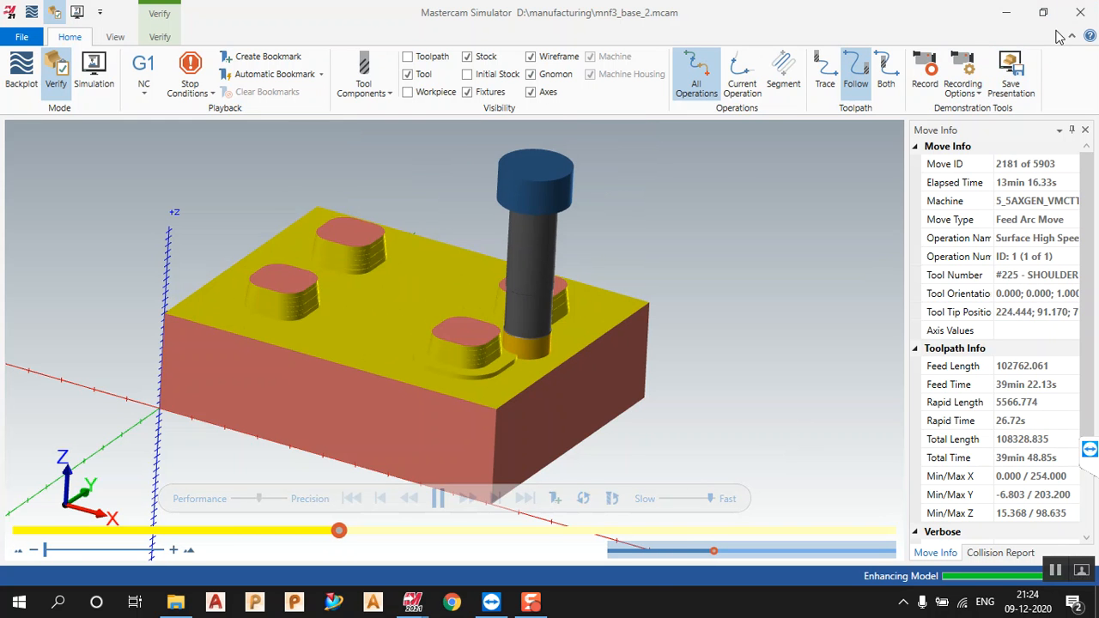
left_click(1079, 13)
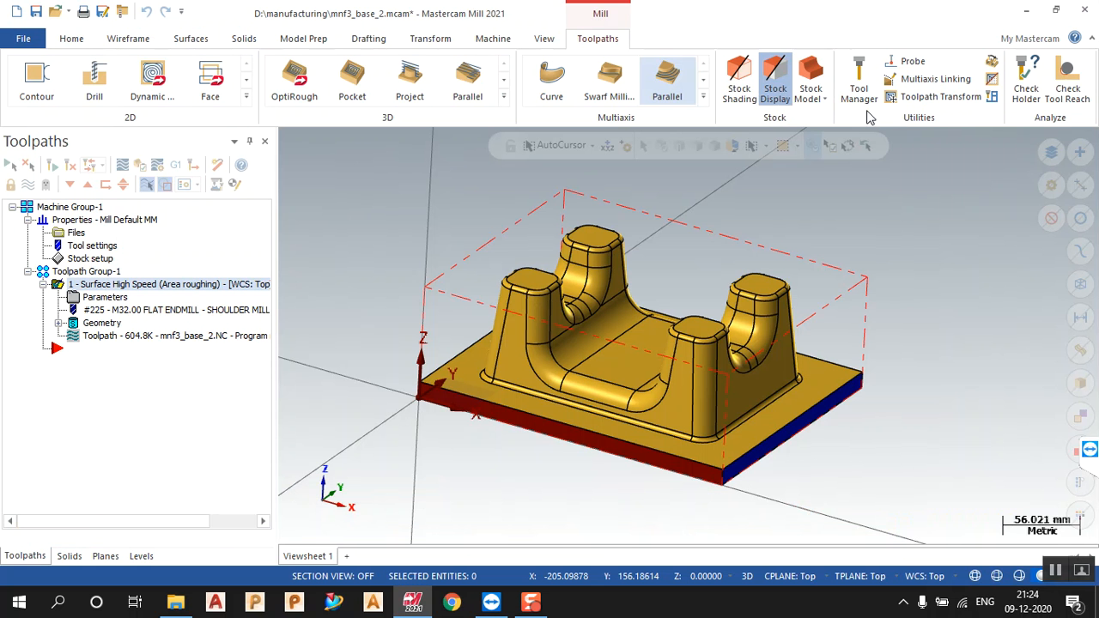
- Create a stock model named s1 in color 26, with its rectangular shape taken from the stock setup
left_click(812, 99)
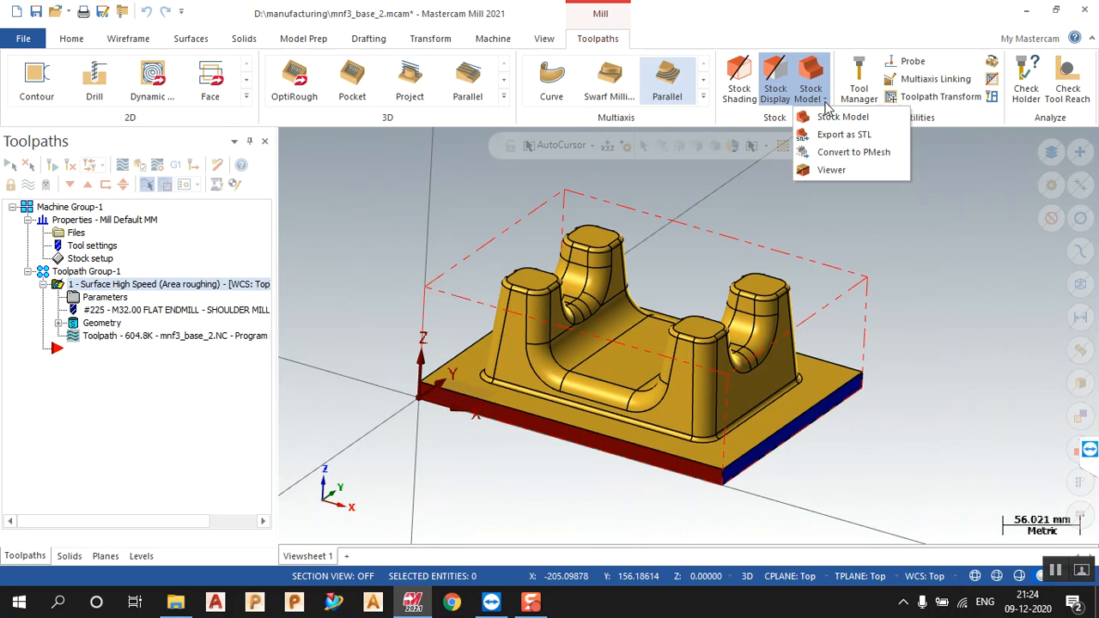
left_click(830, 120)
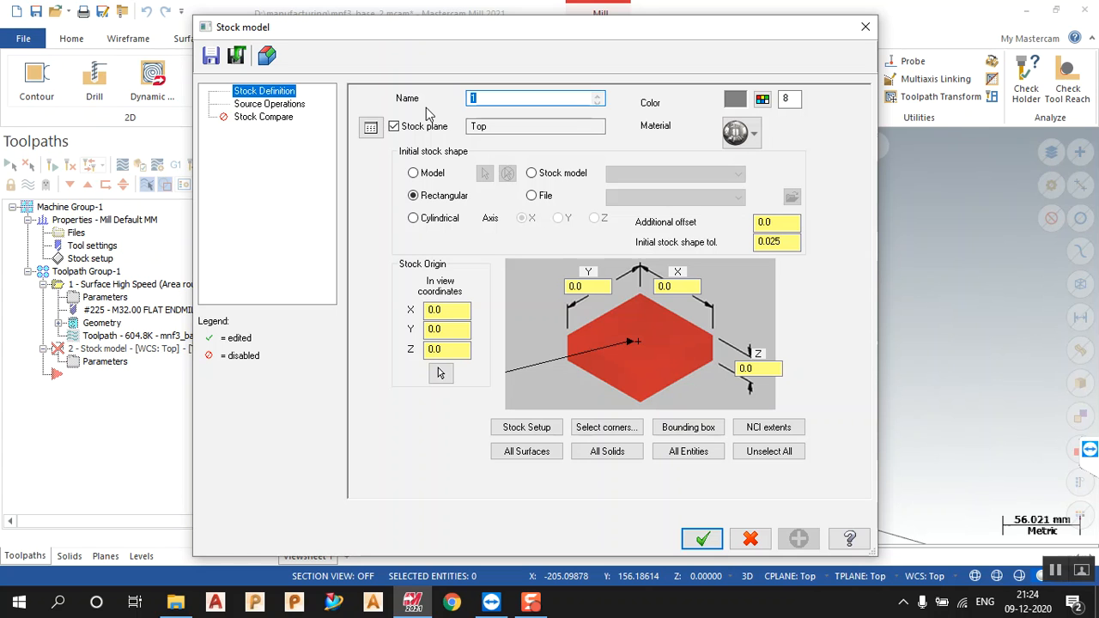
type("1")
left_click(762, 100)
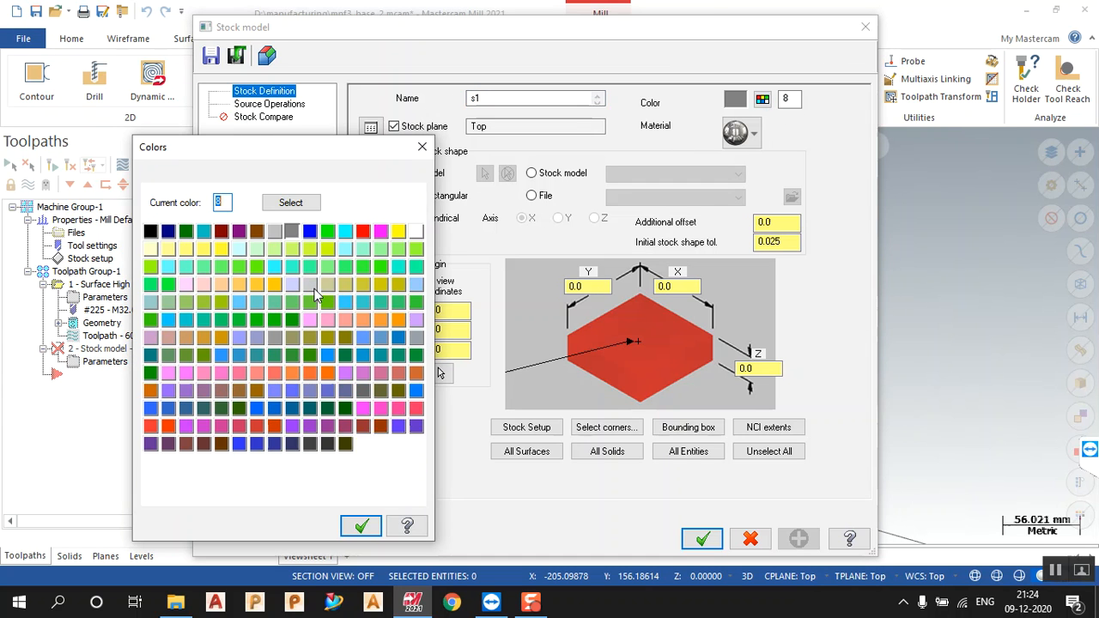
left_click(326, 250)
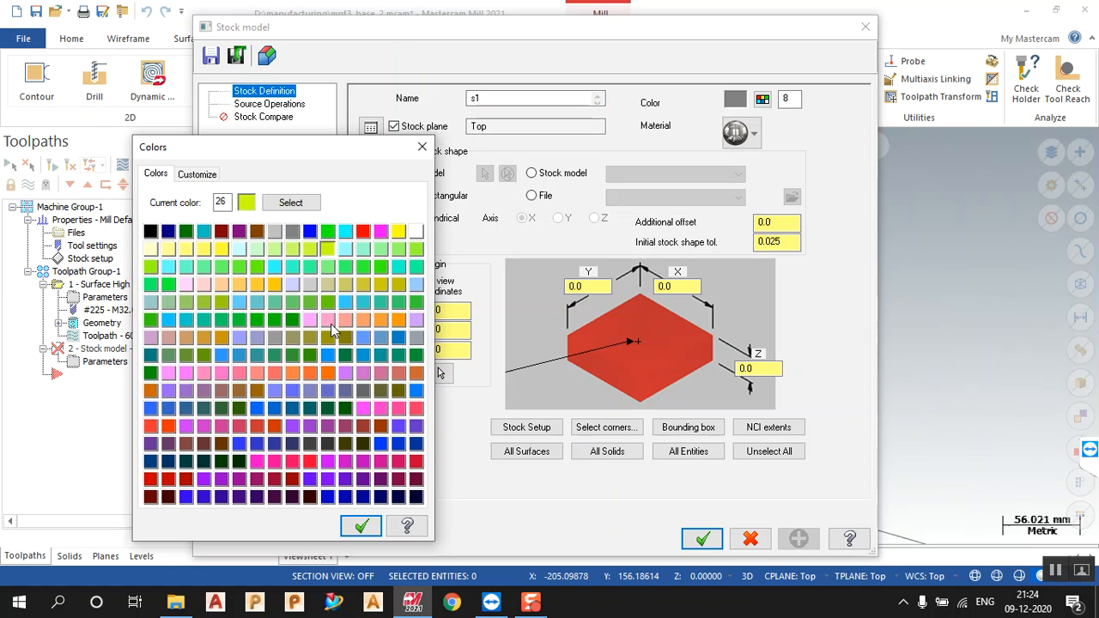
left_click(360, 525)
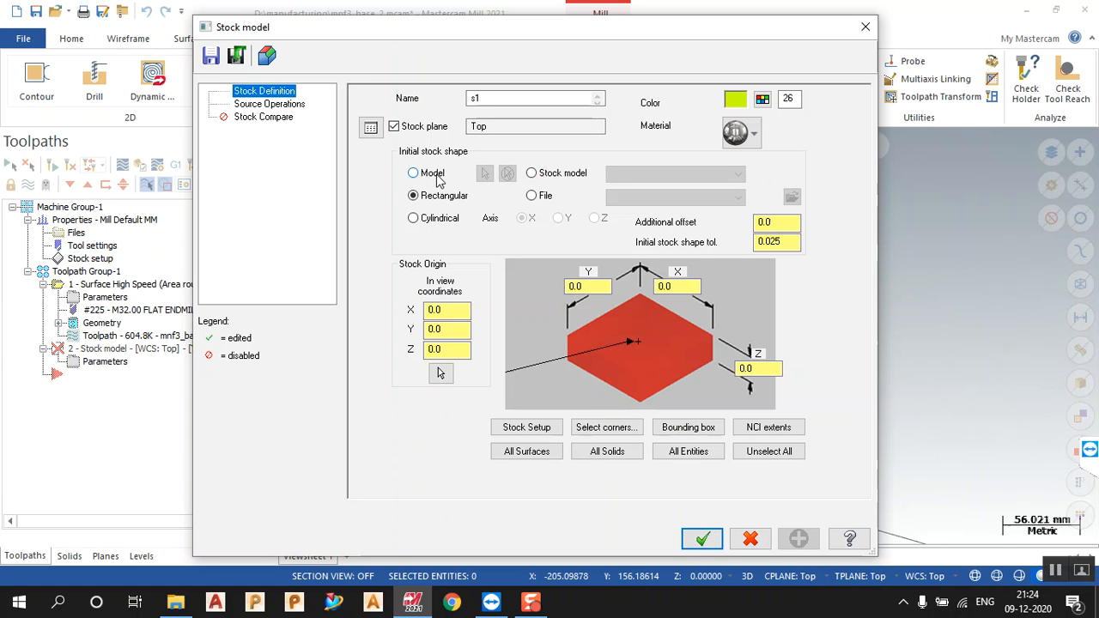
left_click(526, 428)
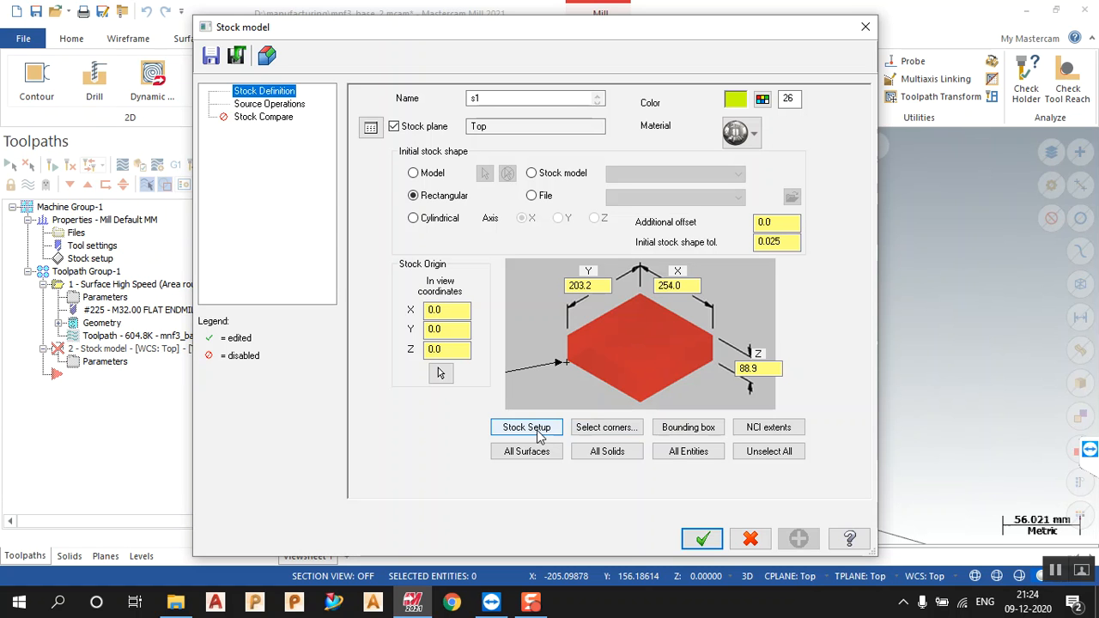
- Set Area Roughing as the stock model's source operation and enable Stock Compare against the part solid
left_click(296, 105)
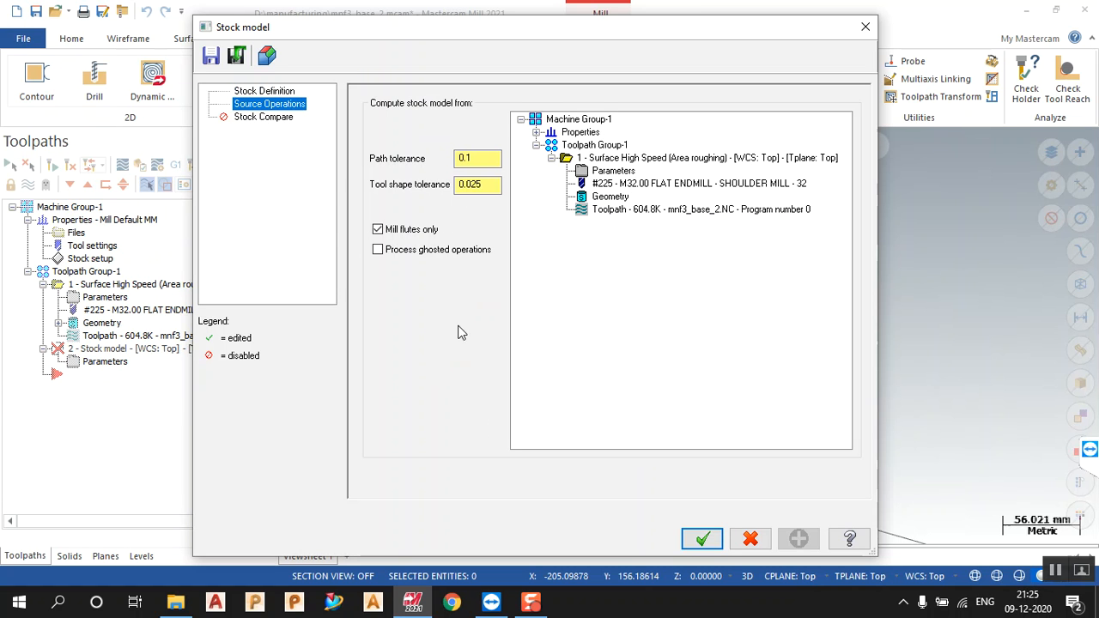
left_click(652, 162)
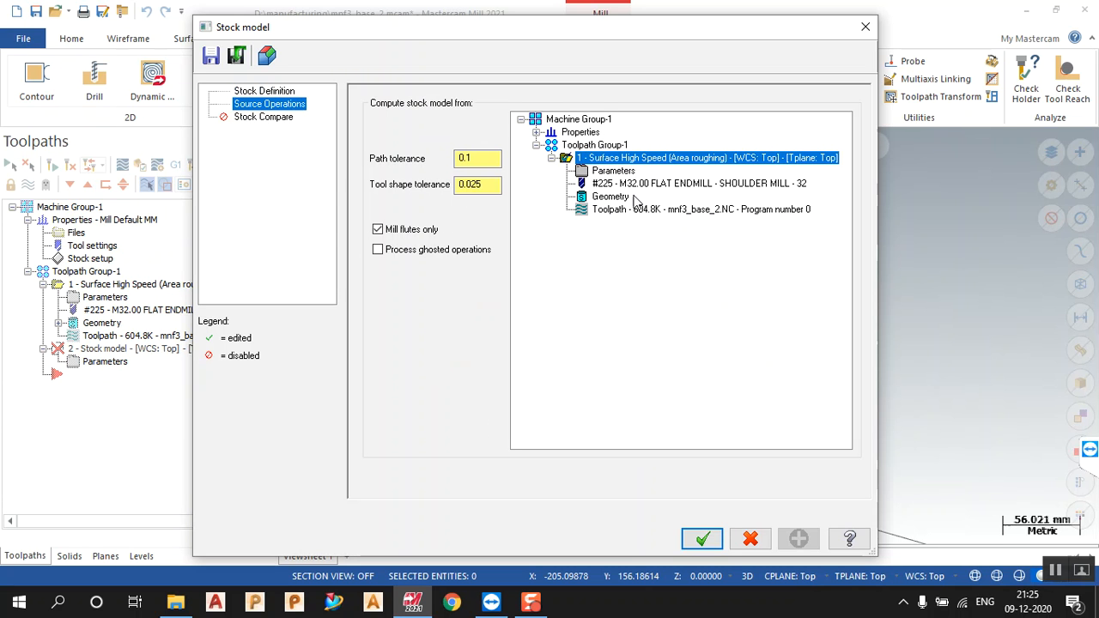
left_click(270, 118)
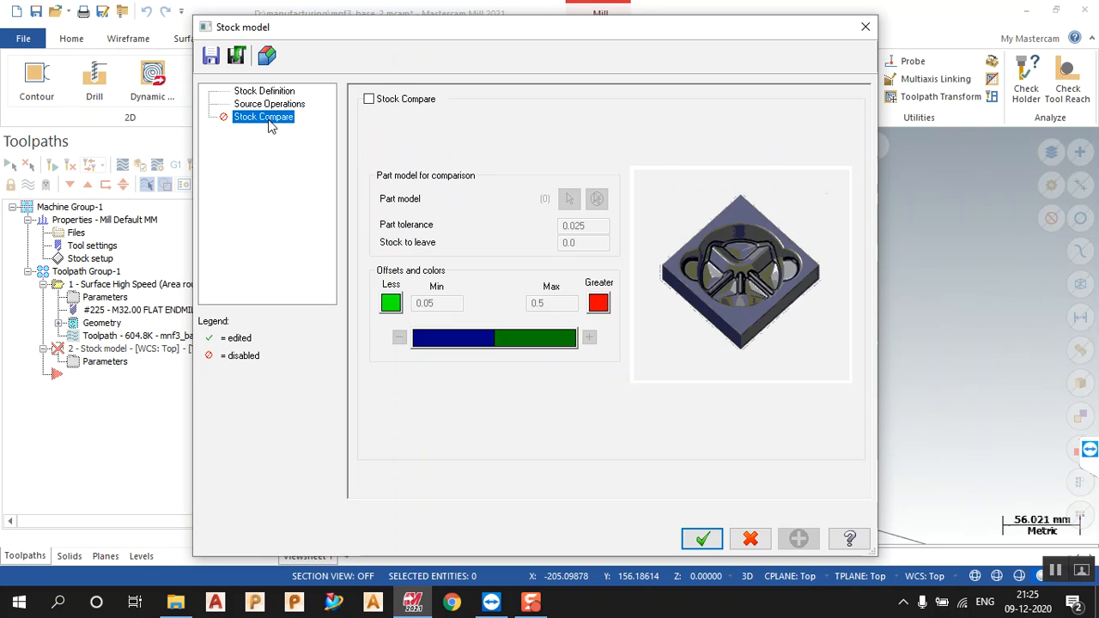
left_click(409, 104)
left_click(569, 198)
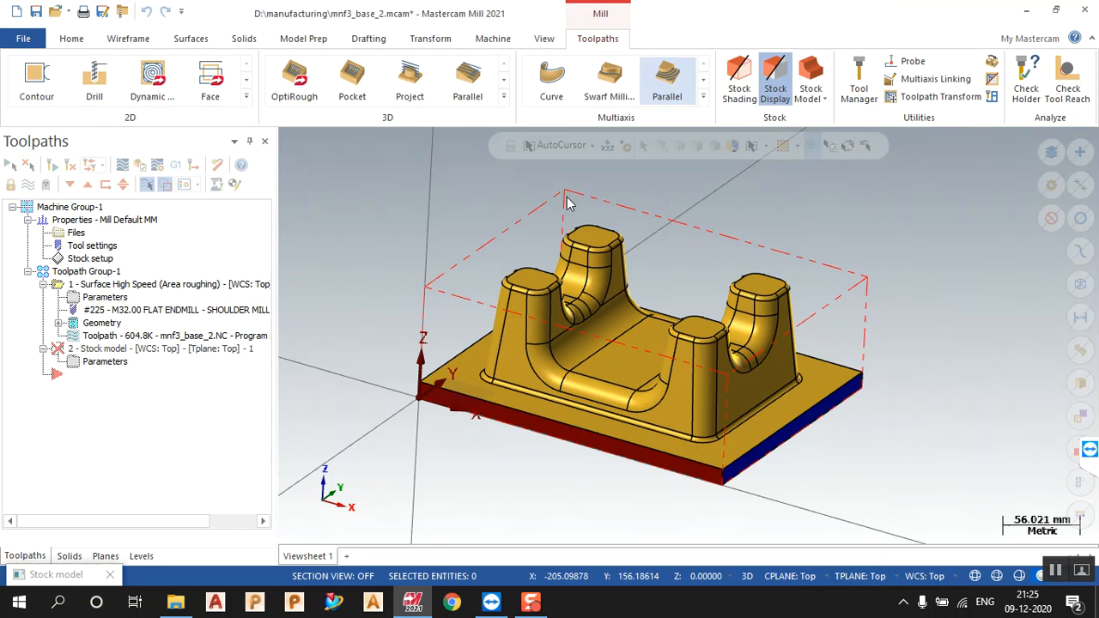
left_click(559, 269)
left_click(642, 180)
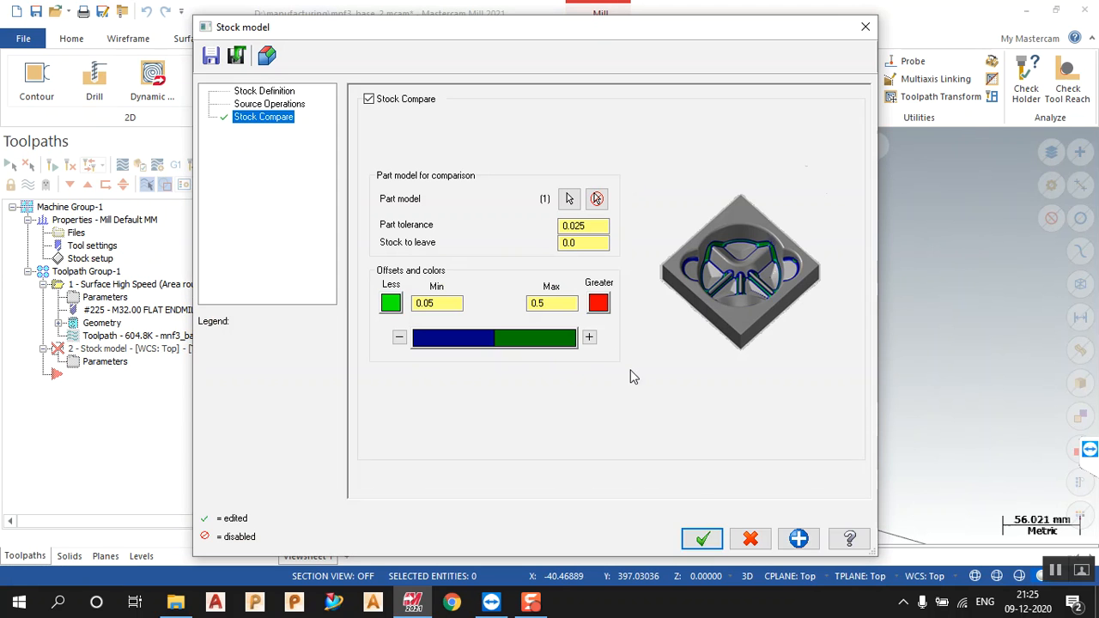
left_click(702, 539)
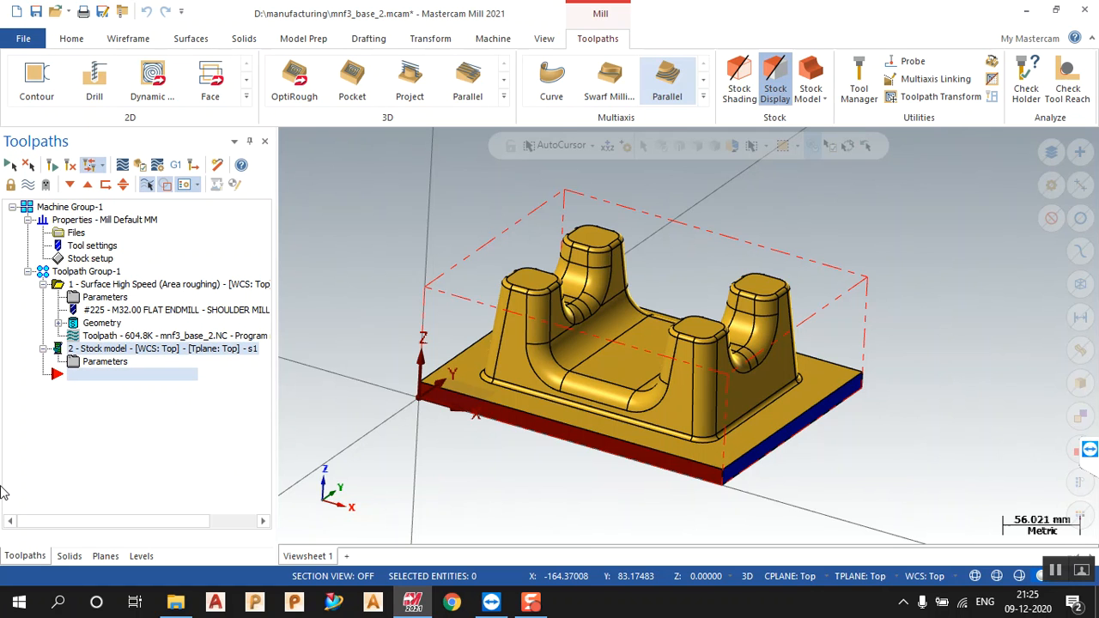
- Regenerate the toolpath group's operations and hide the Area Roughing toolpath to inspect the remaining stock on the part
left_click(85, 271)
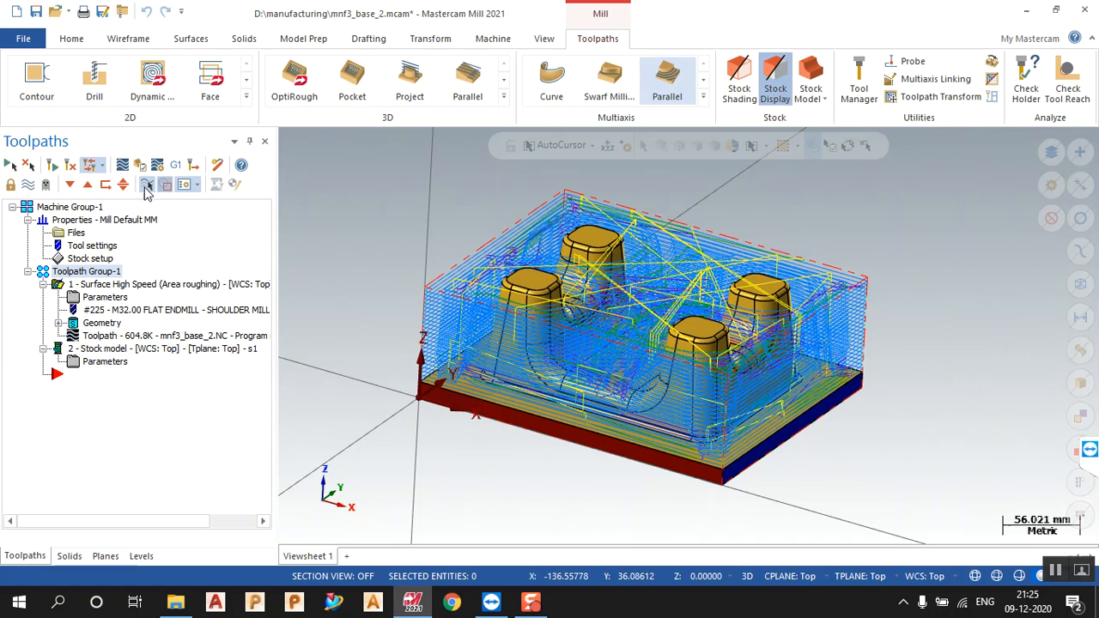
left_click(96, 273)
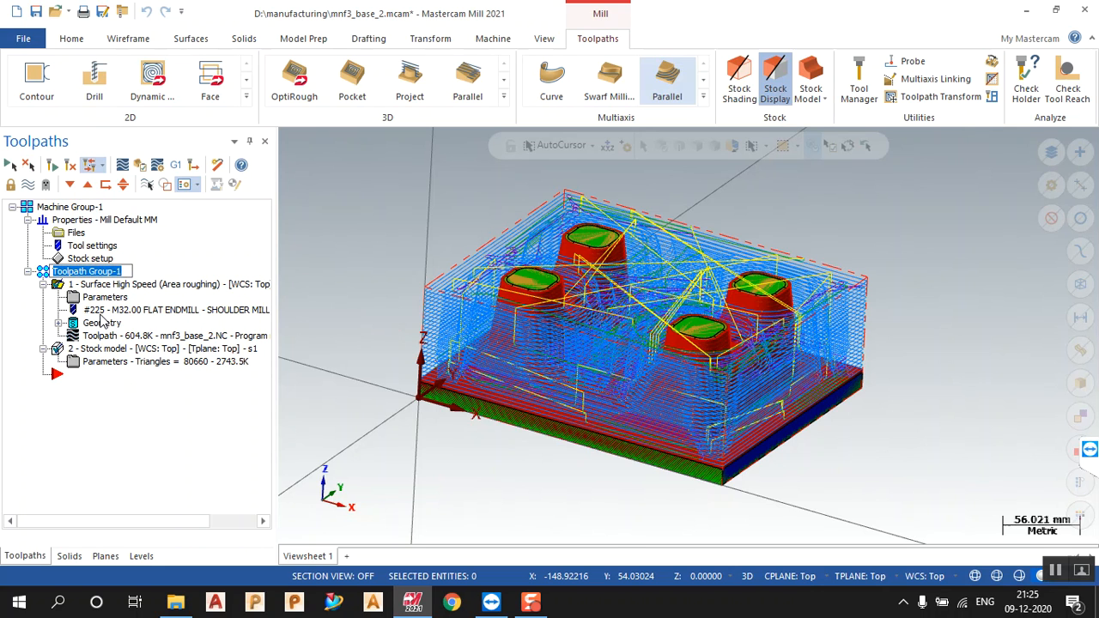
left_click(110, 286)
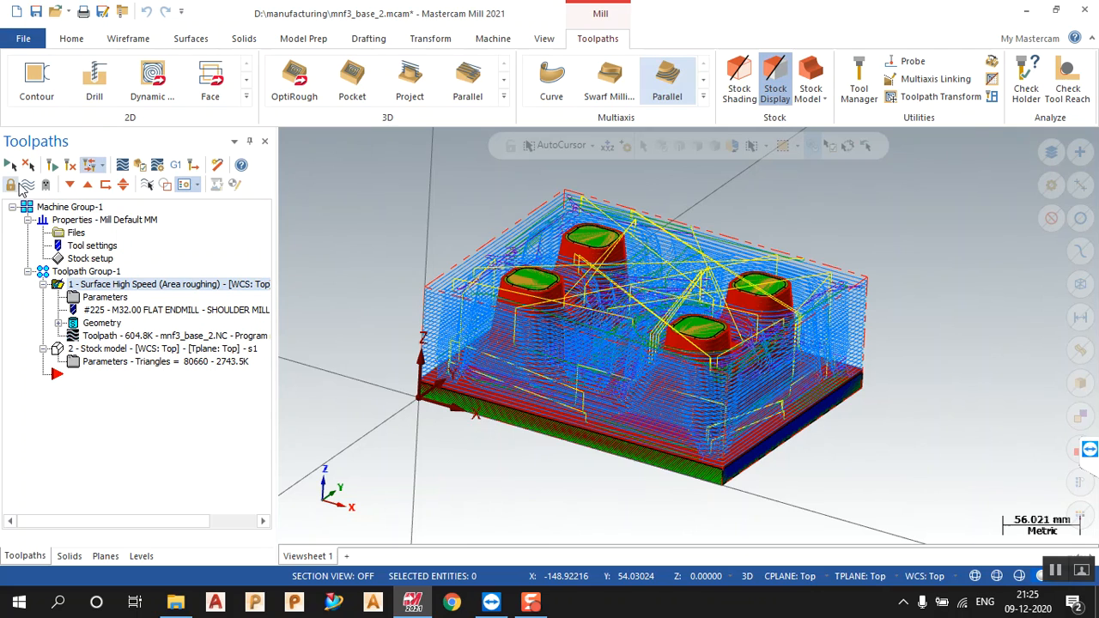
left_click(27, 185)
middle_click_drag(523, 339, 483, 349)
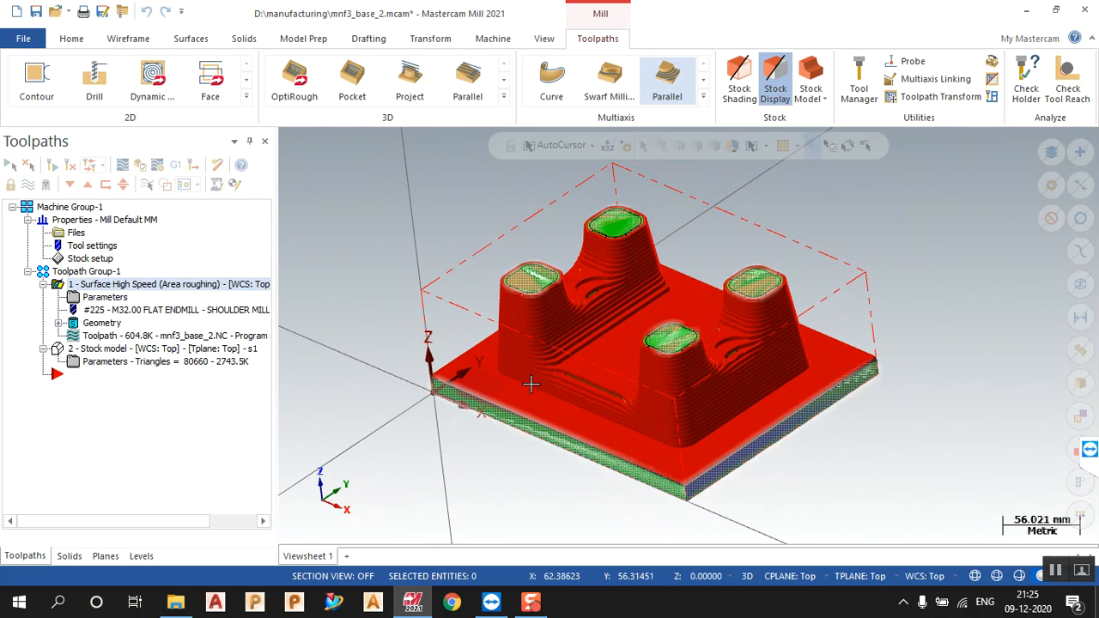
middle_click_drag(472, 365, 493, 354)
scroll(493, 355, "up", 1)
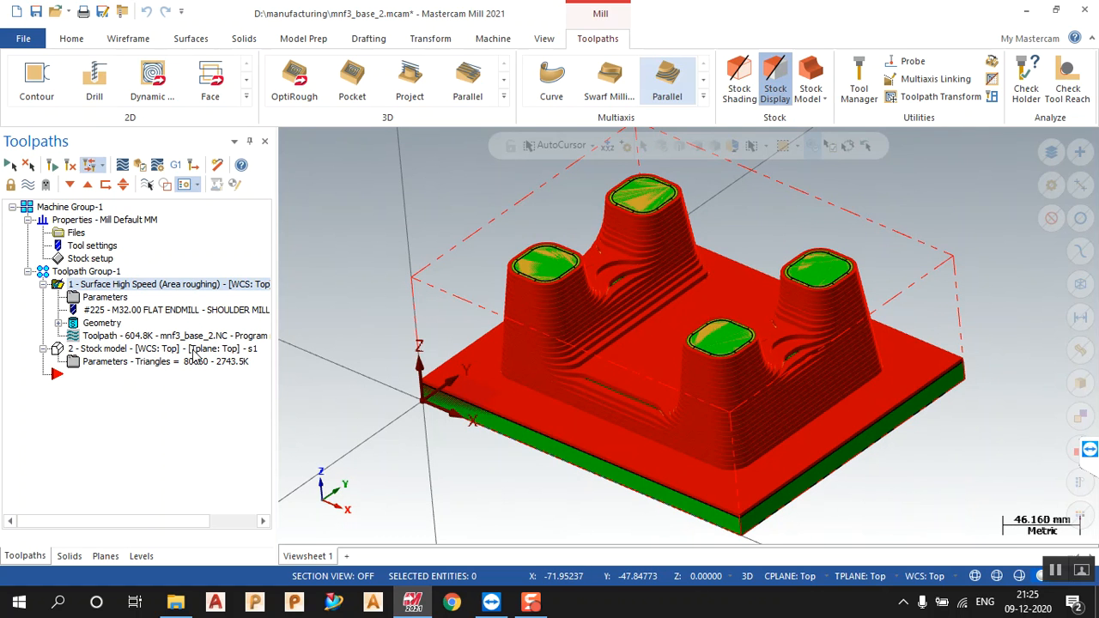
- Hide the stock model s1 from display and review its Stock Compare settings
left_click(194, 349)
left_click(28, 186)
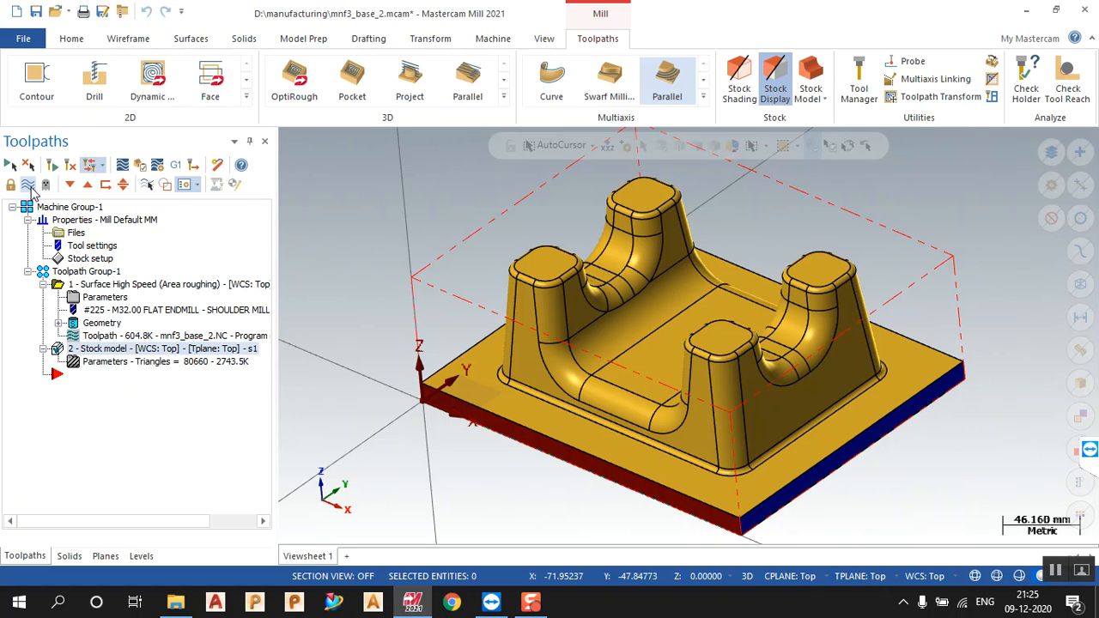
left_click(109, 362)
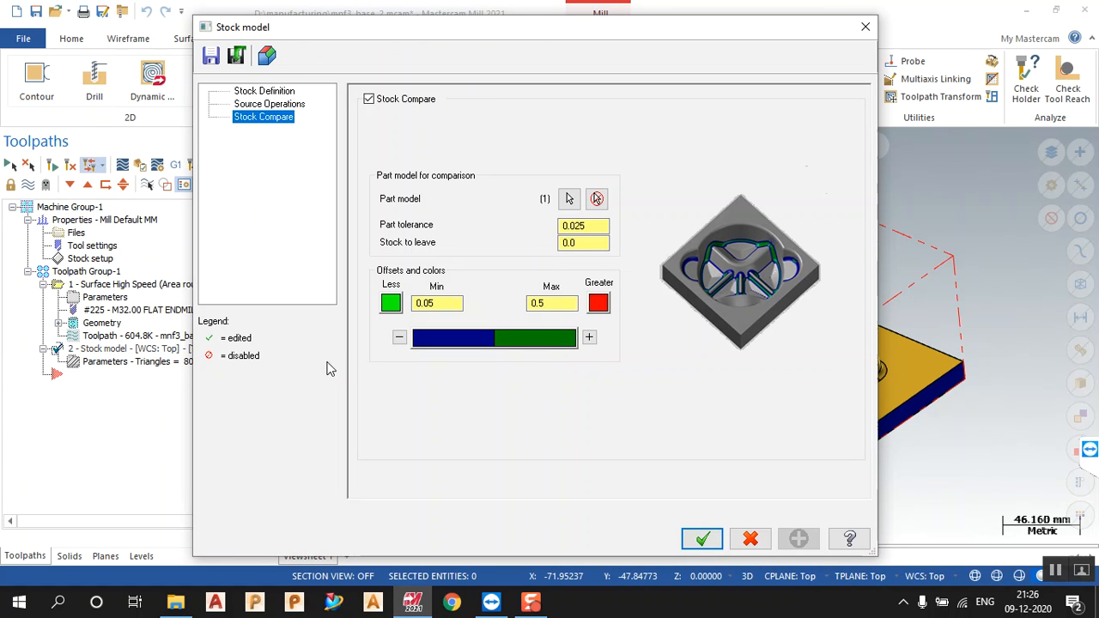
left_click(700, 538)
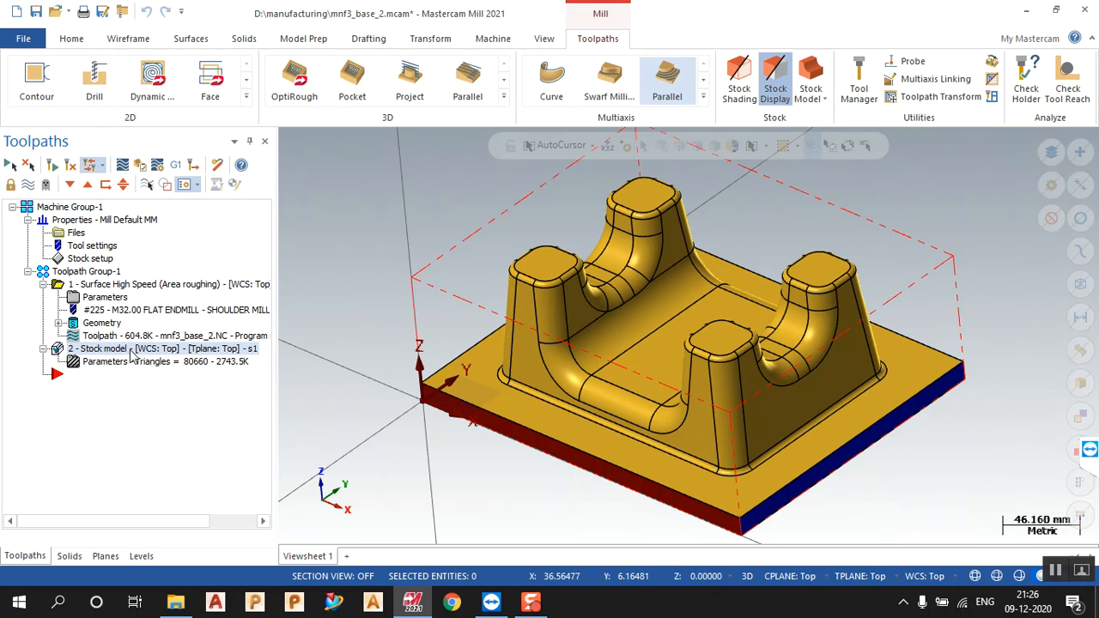
- Copy the Area Roughing operation and paste the duplicate after stock model s1 in the toolpath group
left_click(133, 287)
right_click(133, 287)
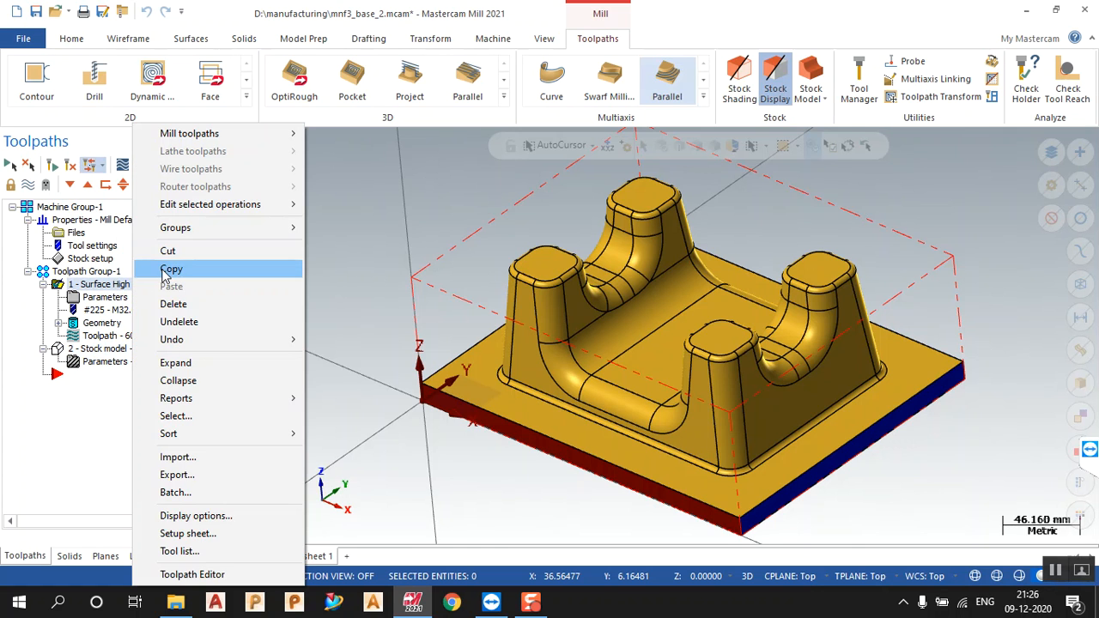
left_click(142, 268)
left_click(144, 348)
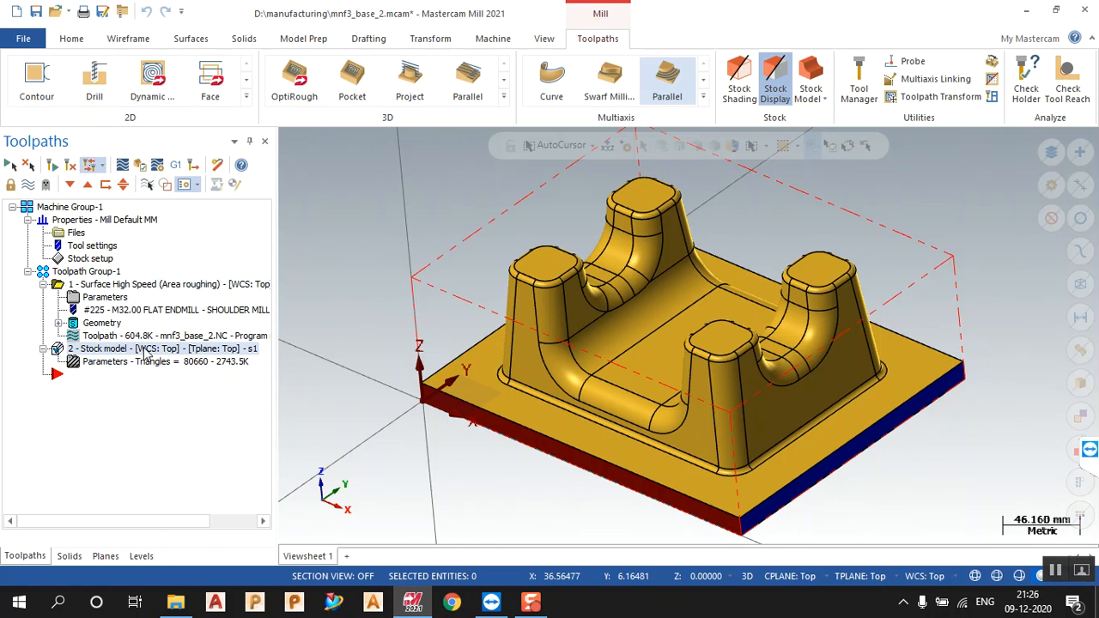
right_click(144, 352)
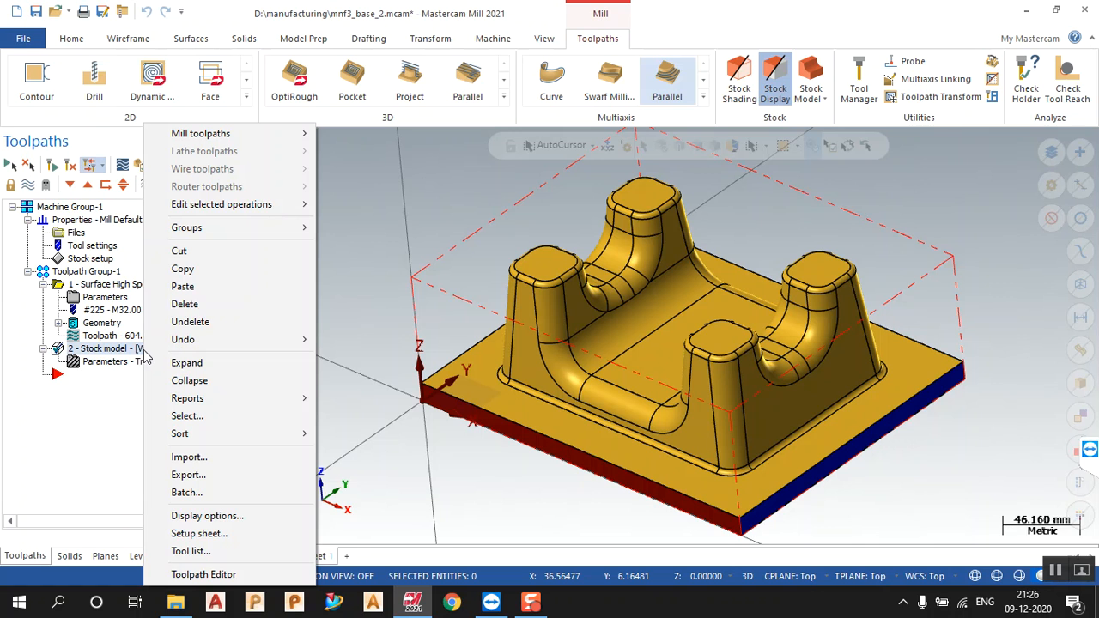
left_click(178, 288)
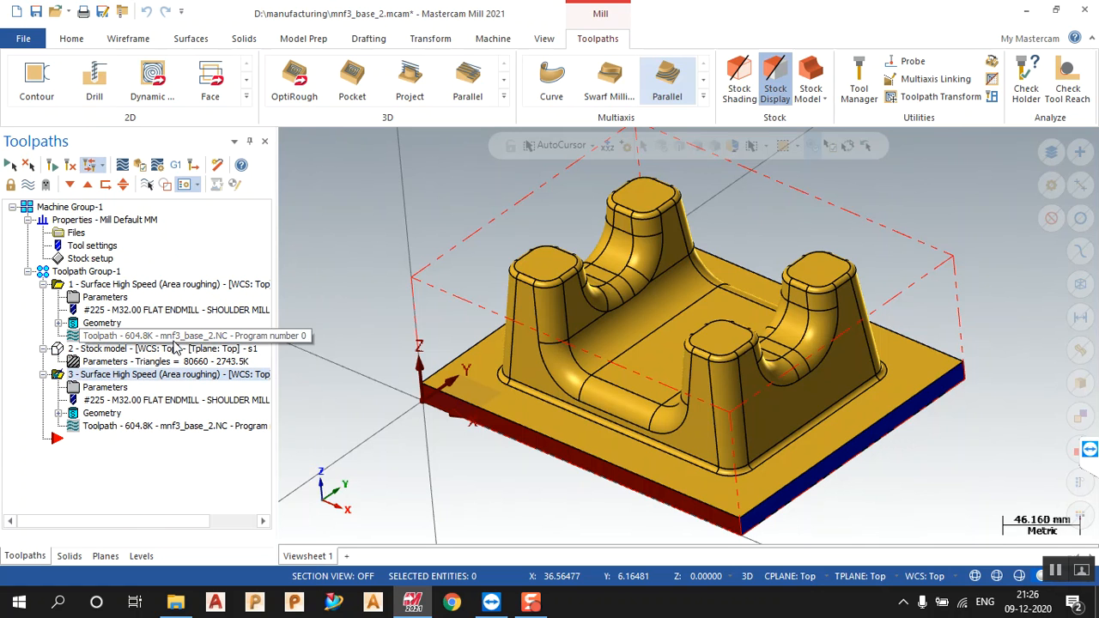
- Enable rest material in the copied Area Roughing operation, computing the remaining stock from one other operation, stock model s1
left_click(112, 389)
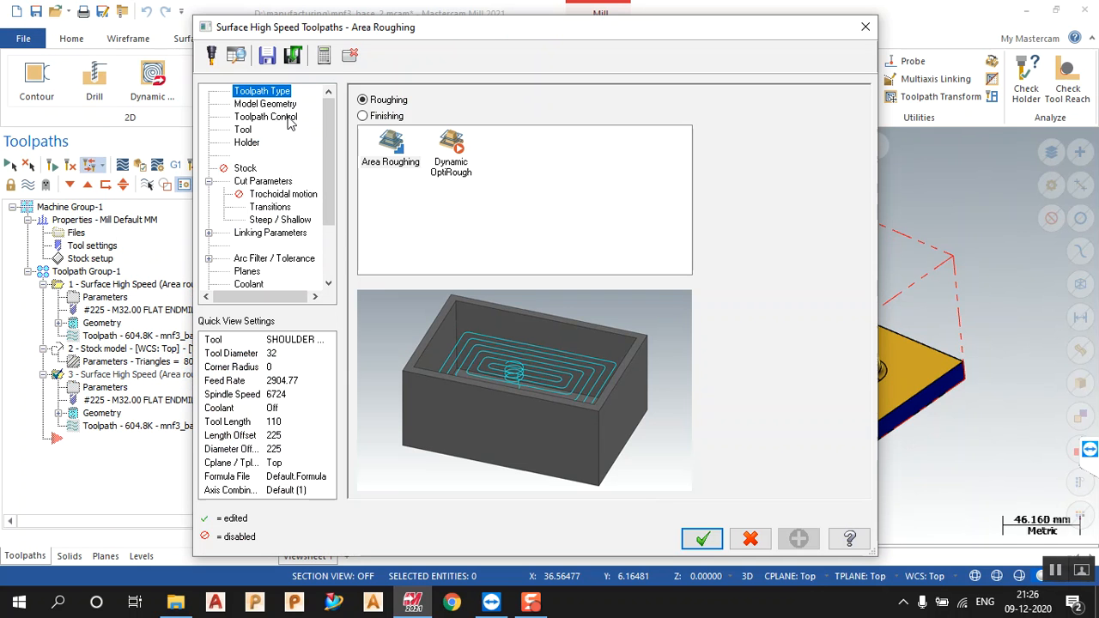
left_click(282, 118)
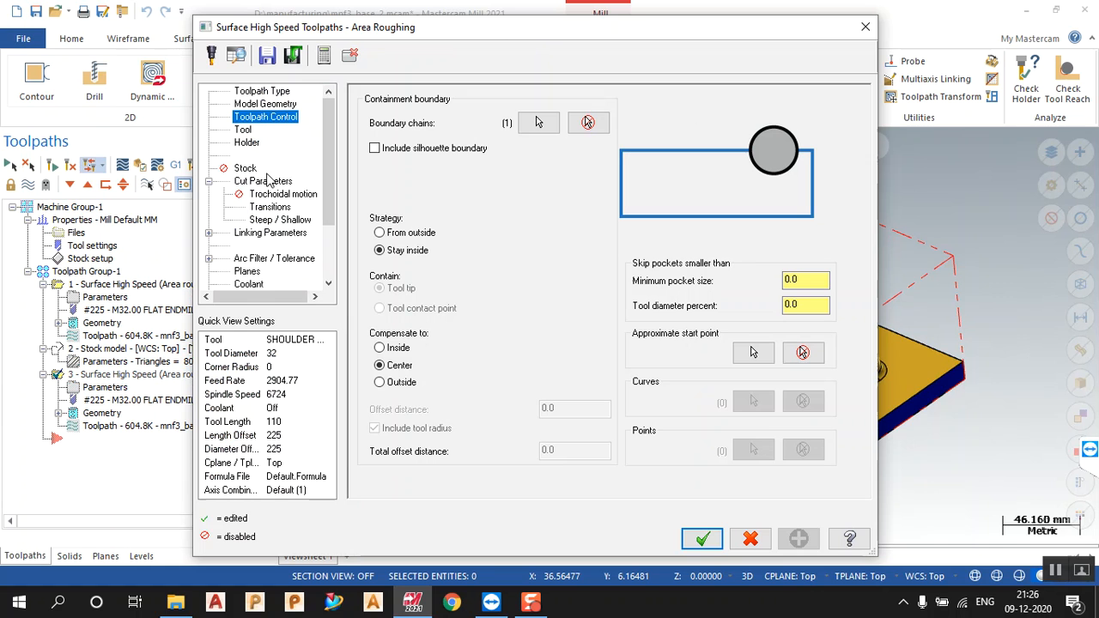
left_click(246, 169)
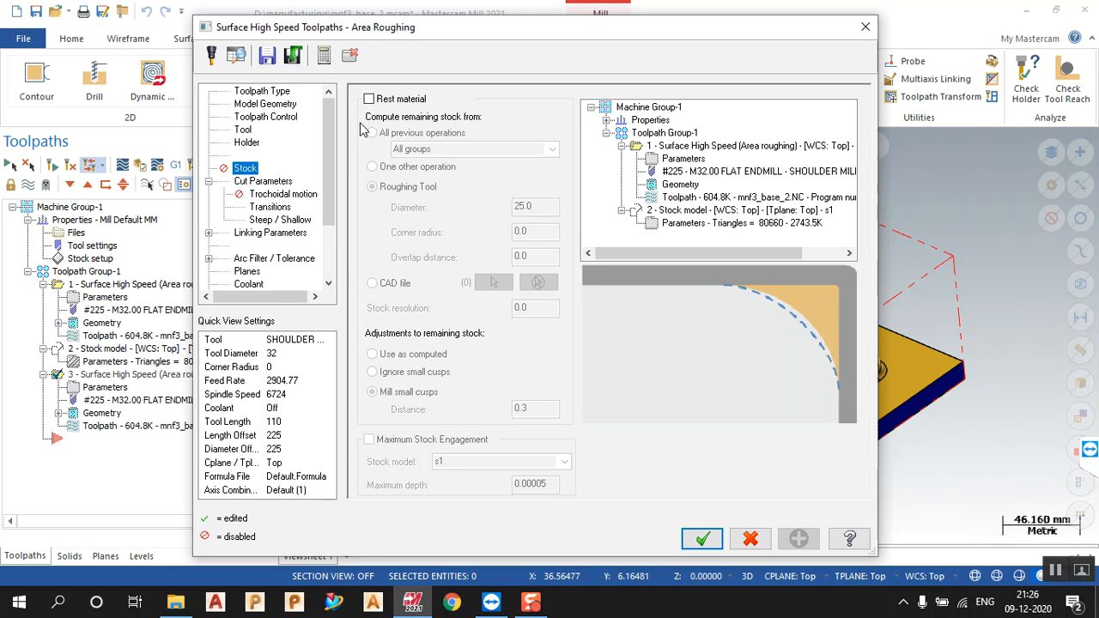
left_click(369, 100)
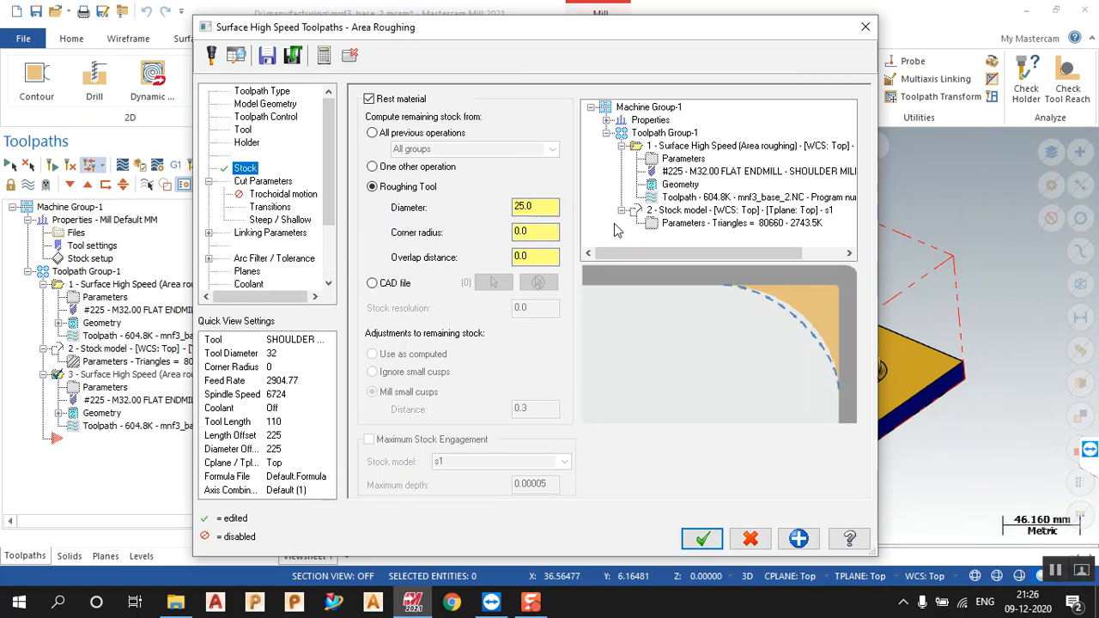
left_click(452, 167)
left_click(686, 213)
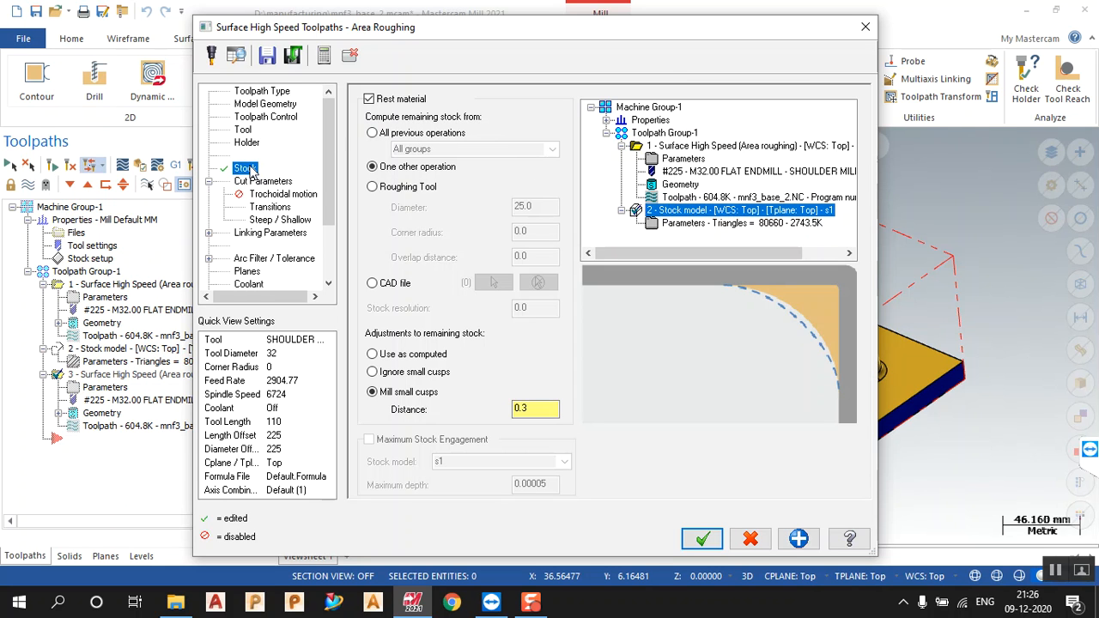
- Assign the 12 mm flat end mill, tool 219, from the tool library to the copied roughing operation
left_click(243, 130)
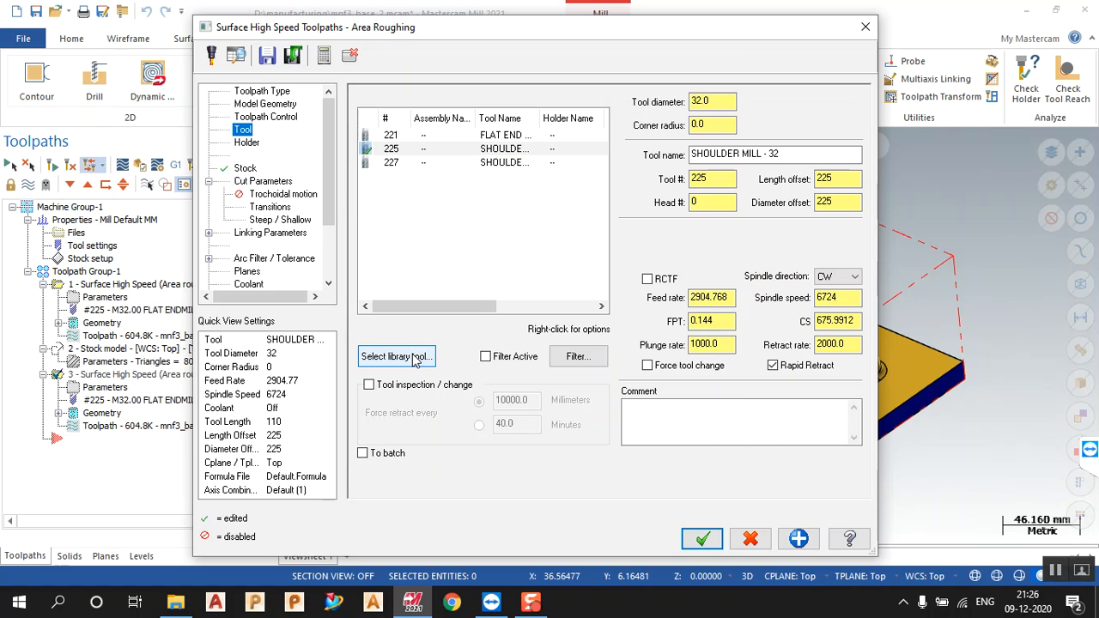
left_click(415, 359)
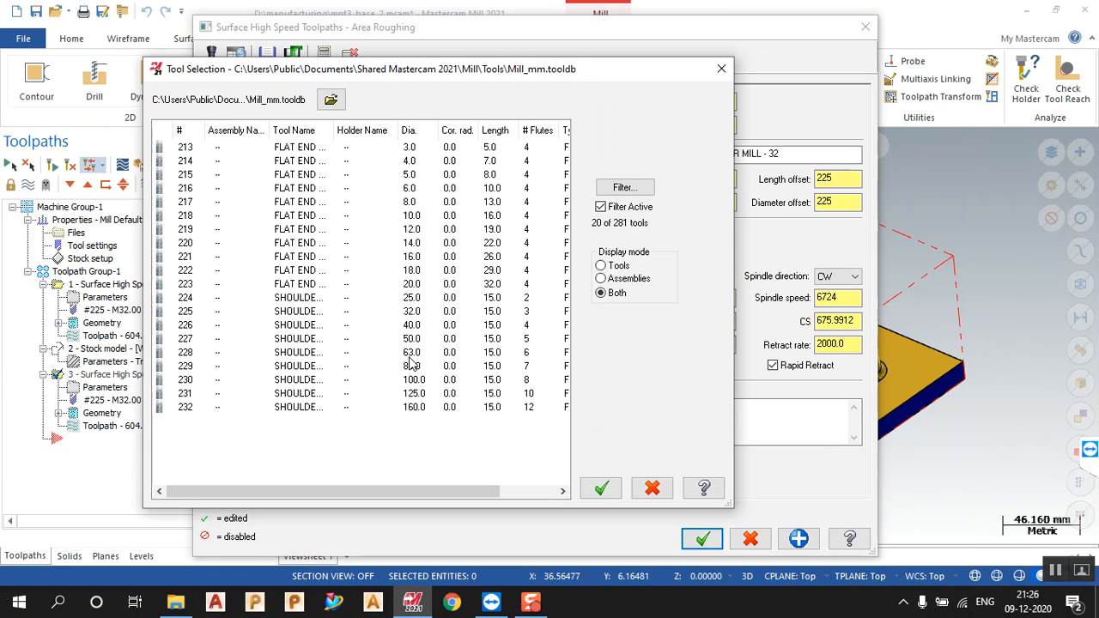
left_click(378, 260)
left_click(386, 232)
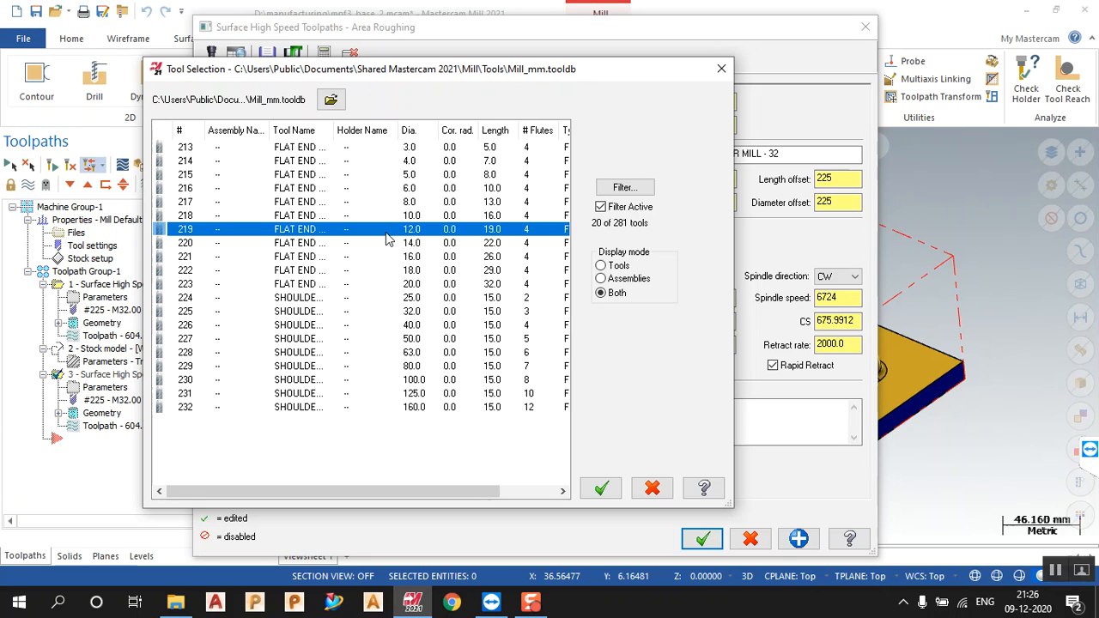
left_click(601, 490)
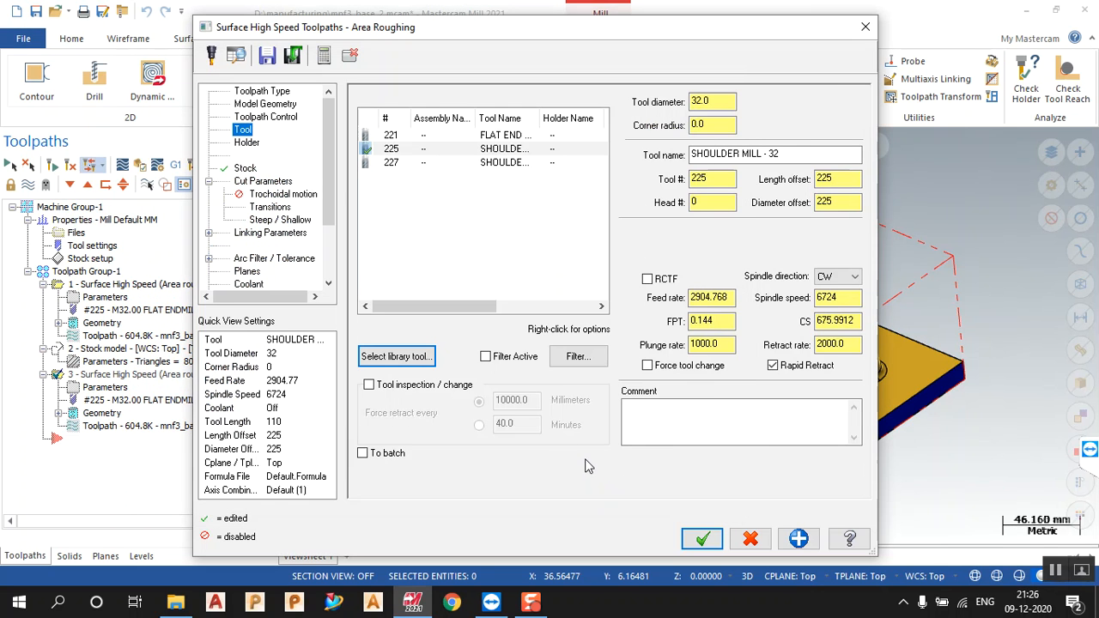
- Set the rest roughing XY stepover to 30% of the tool diameter and accept the toolpath parameters
left_click(296, 180)
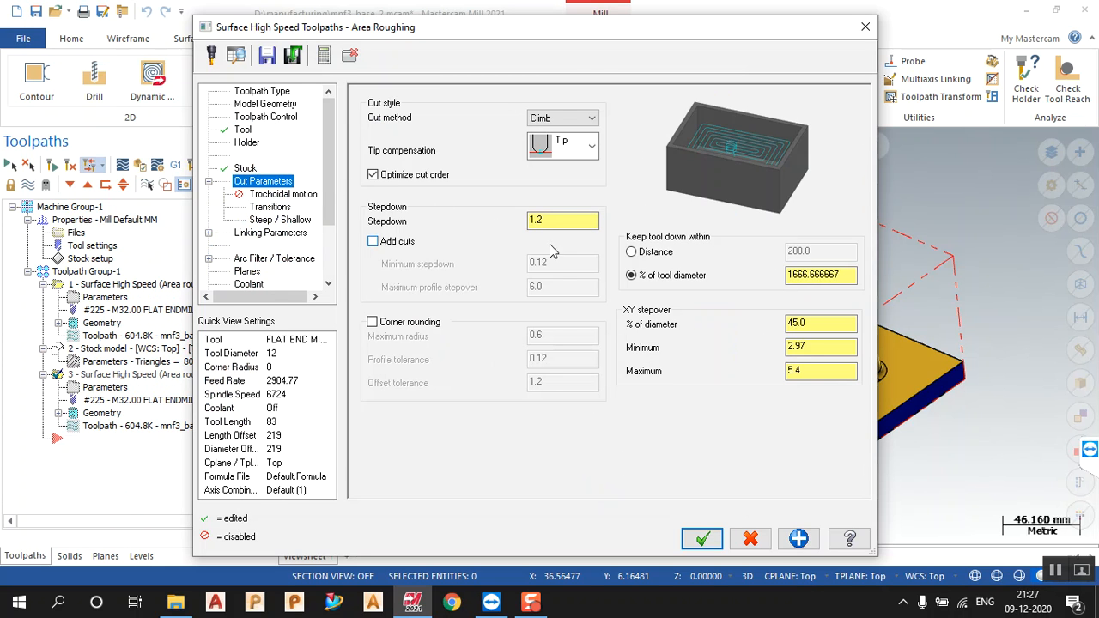
left_click(543, 221)
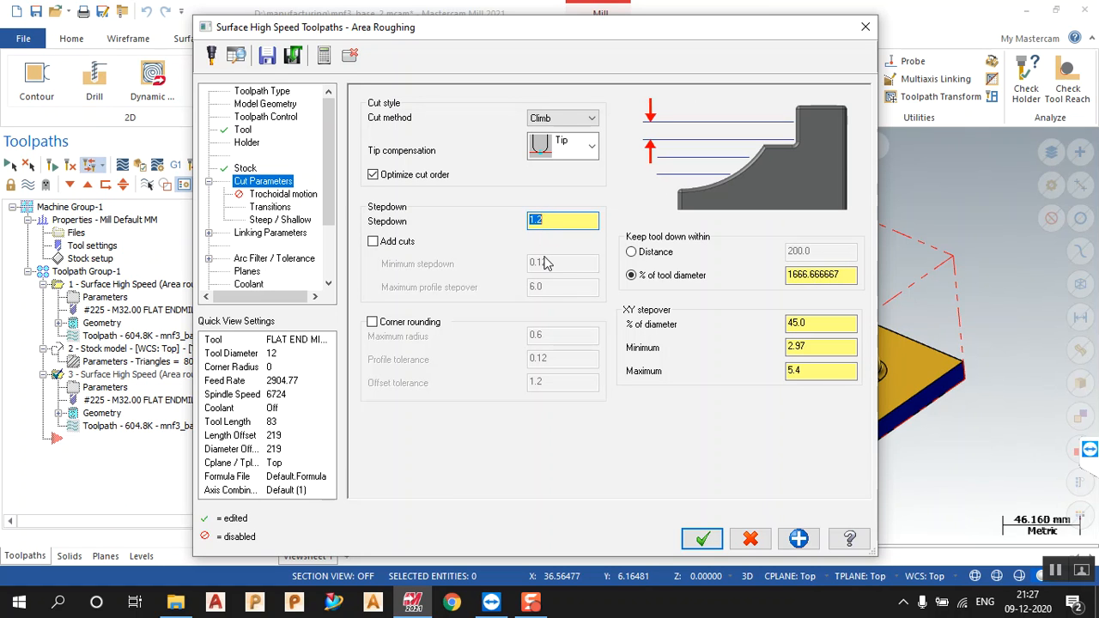
left_click(815, 325)
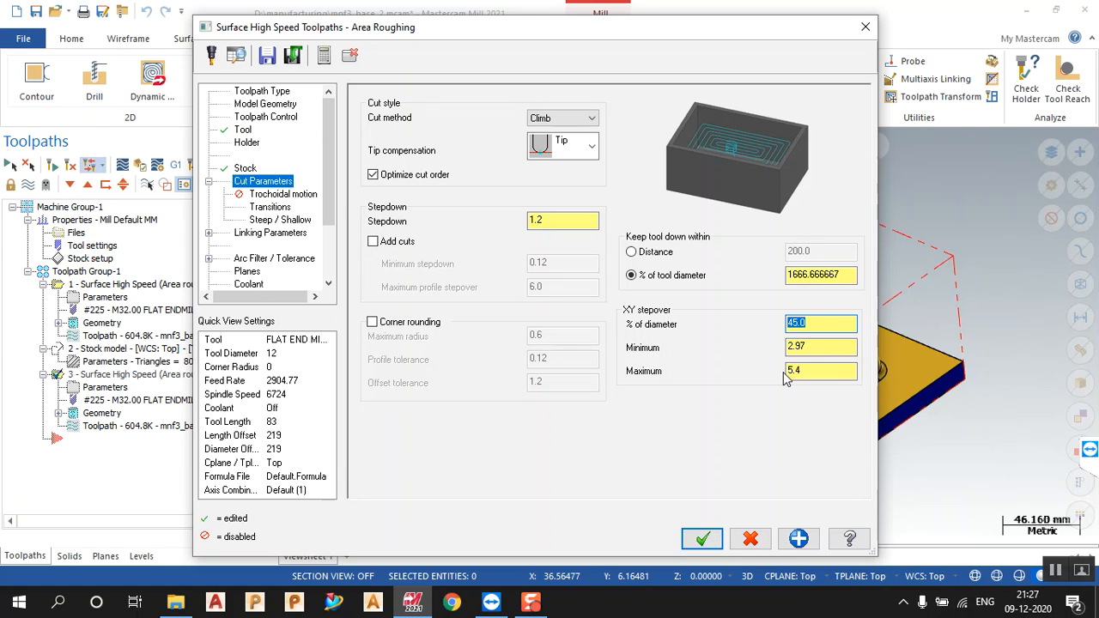
type("30")
key("Return")
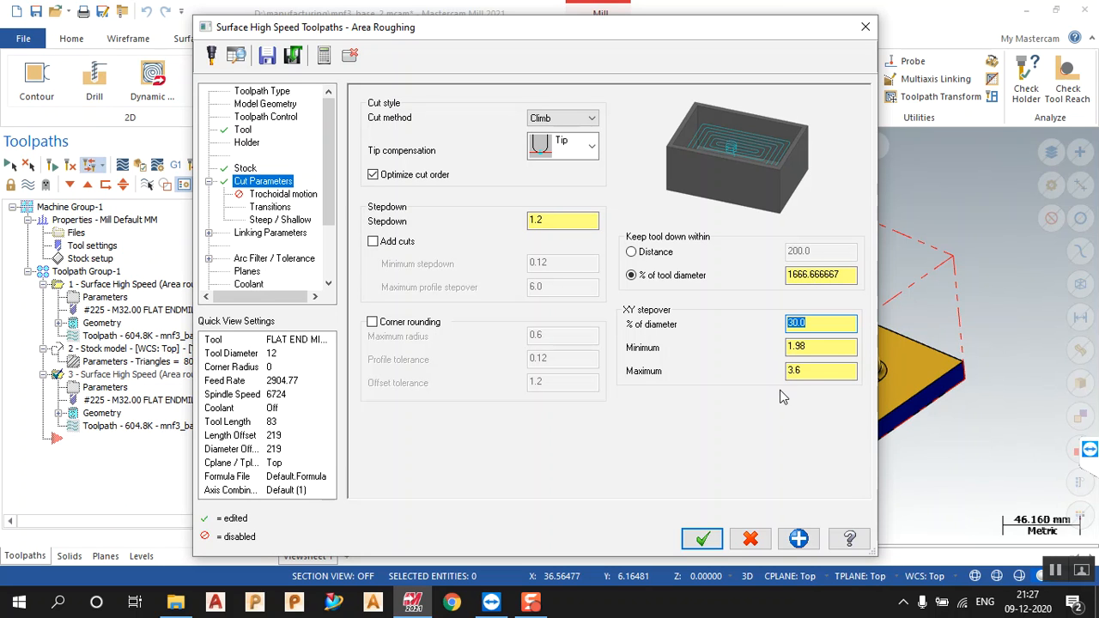
left_click(700, 538)
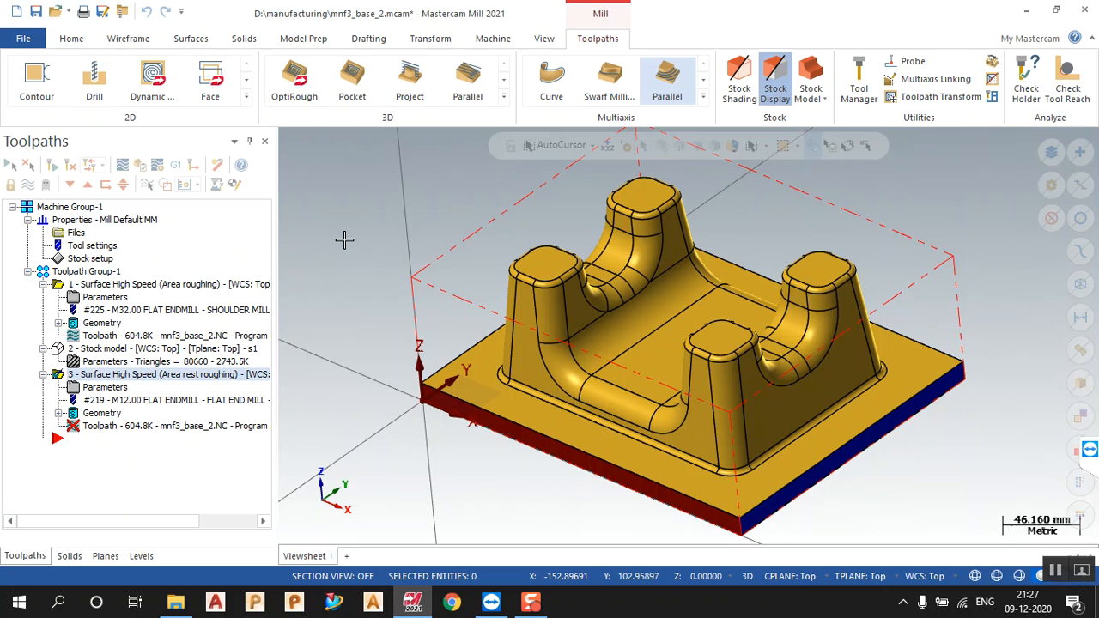
- Regenerate the Area Rest Roughing operation with its new tool and rest material settings
left_click(127, 285)
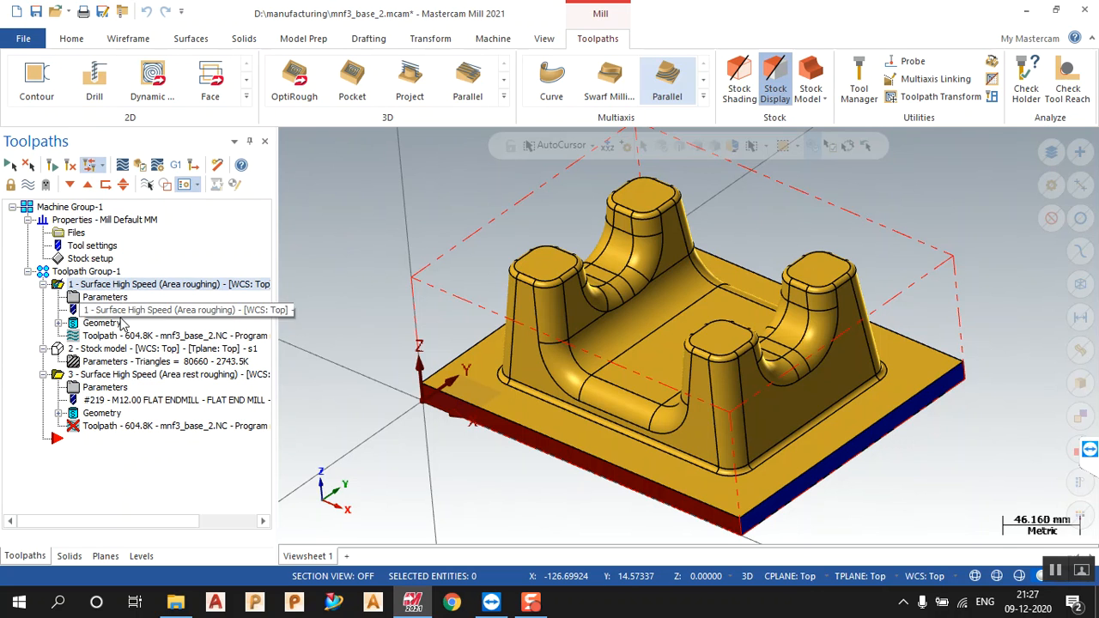
left_click(114, 378)
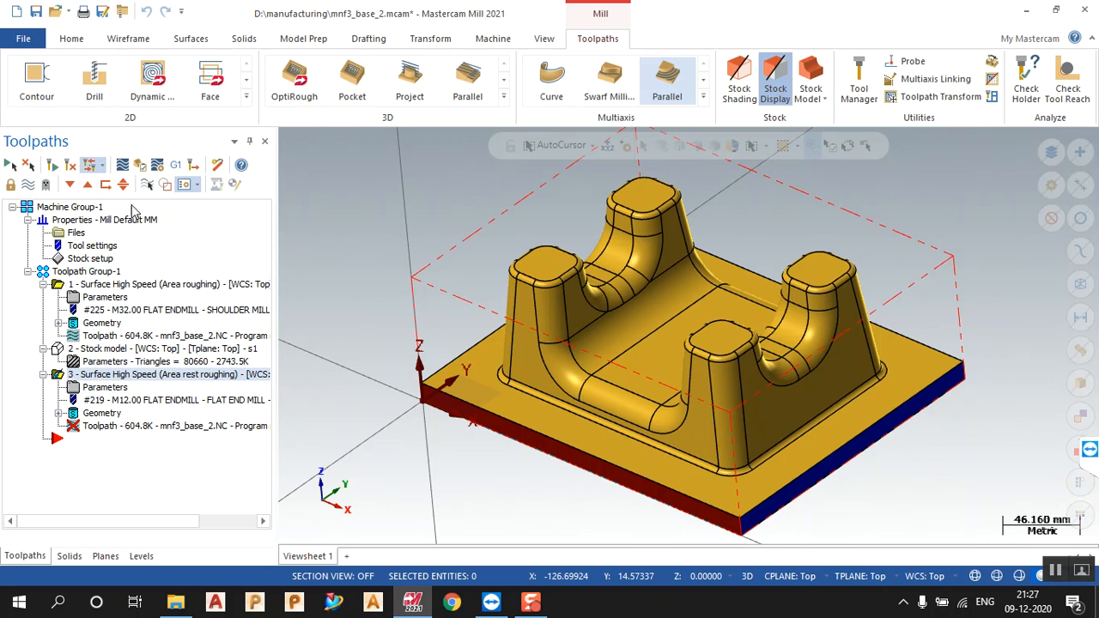
left_click(70, 166)
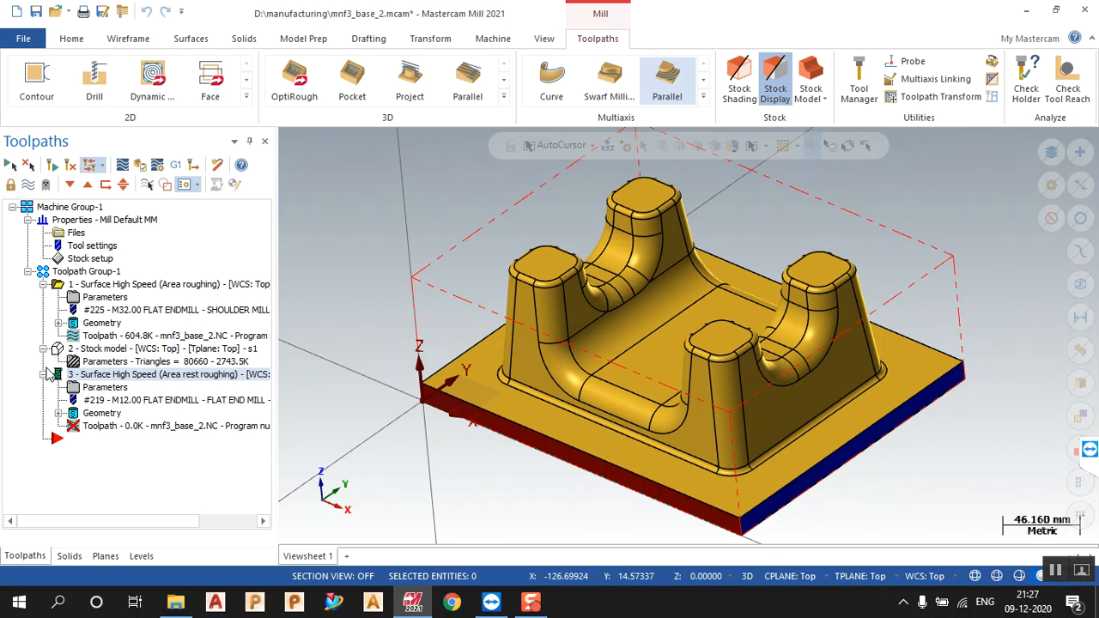
left_click(74, 378)
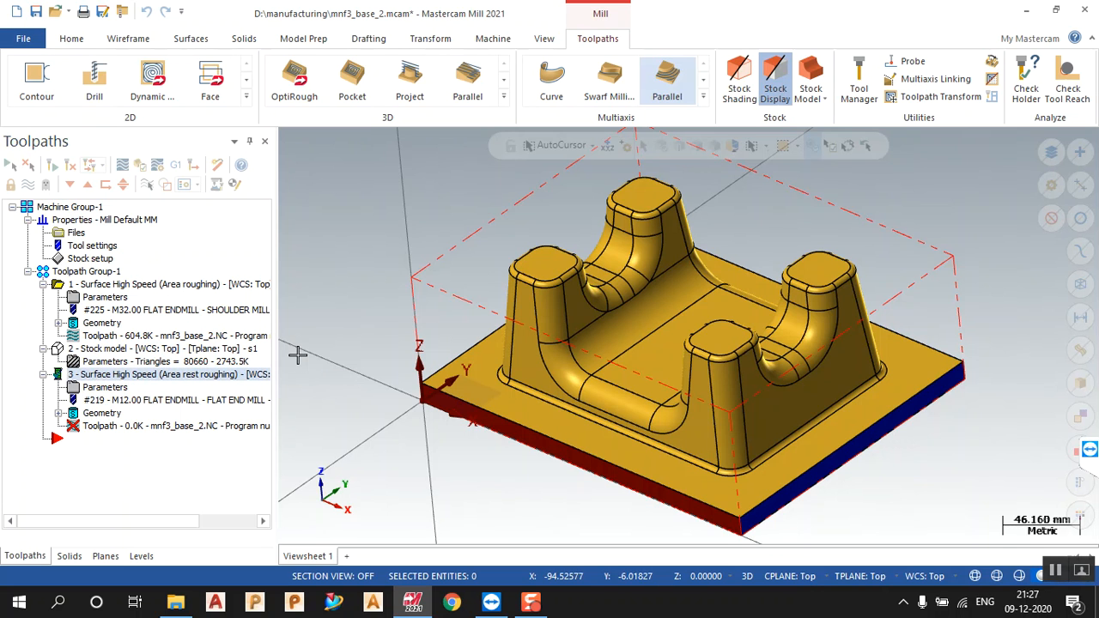
scroll(300, 348, "down", 5)
scroll(306, 345, "down", 4)
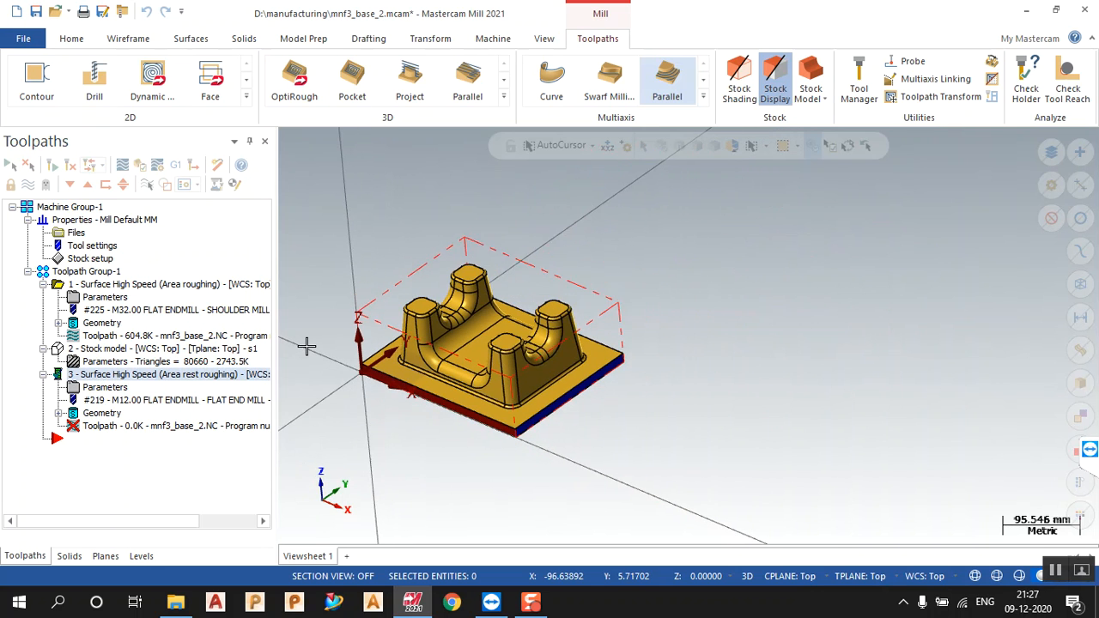
scroll(306, 345, "down", 6)
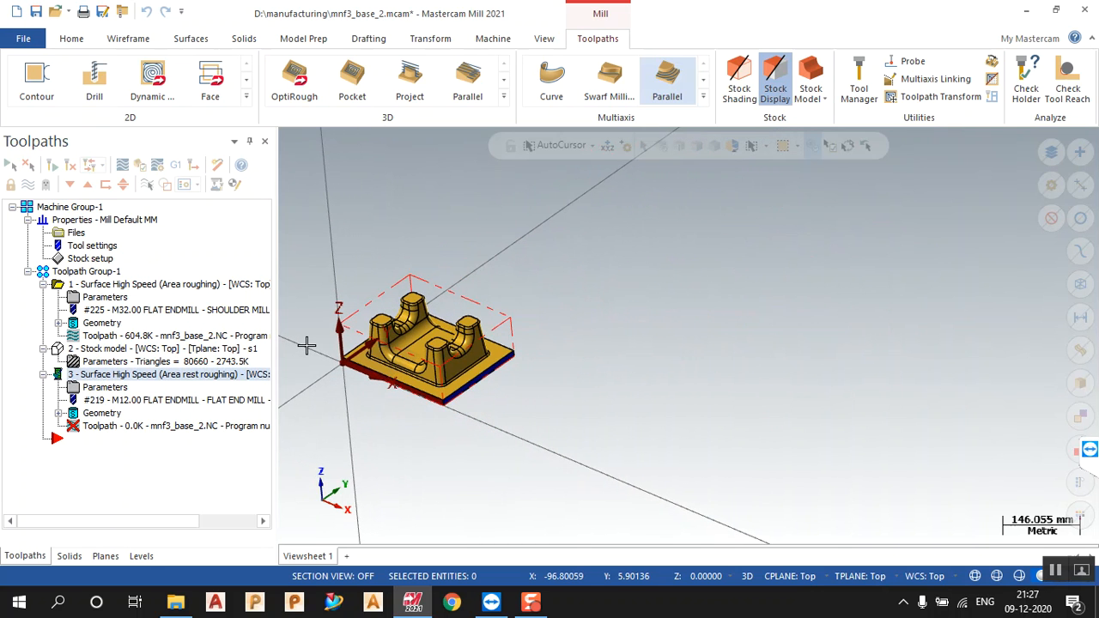
scroll(307, 346, "down", 4)
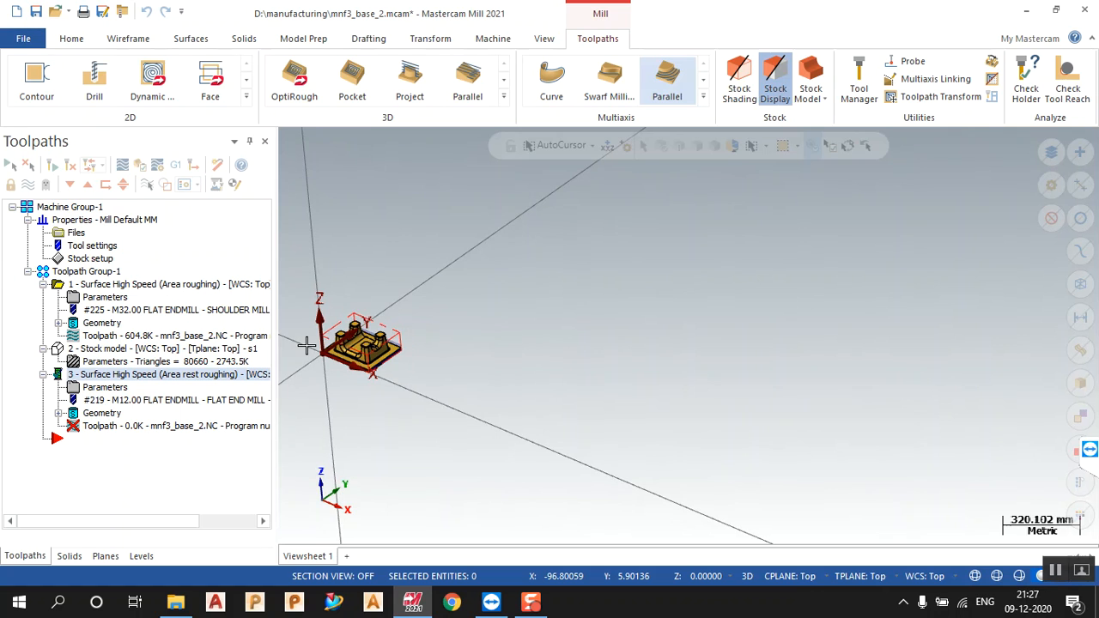
scroll(307, 345, "down", 1)
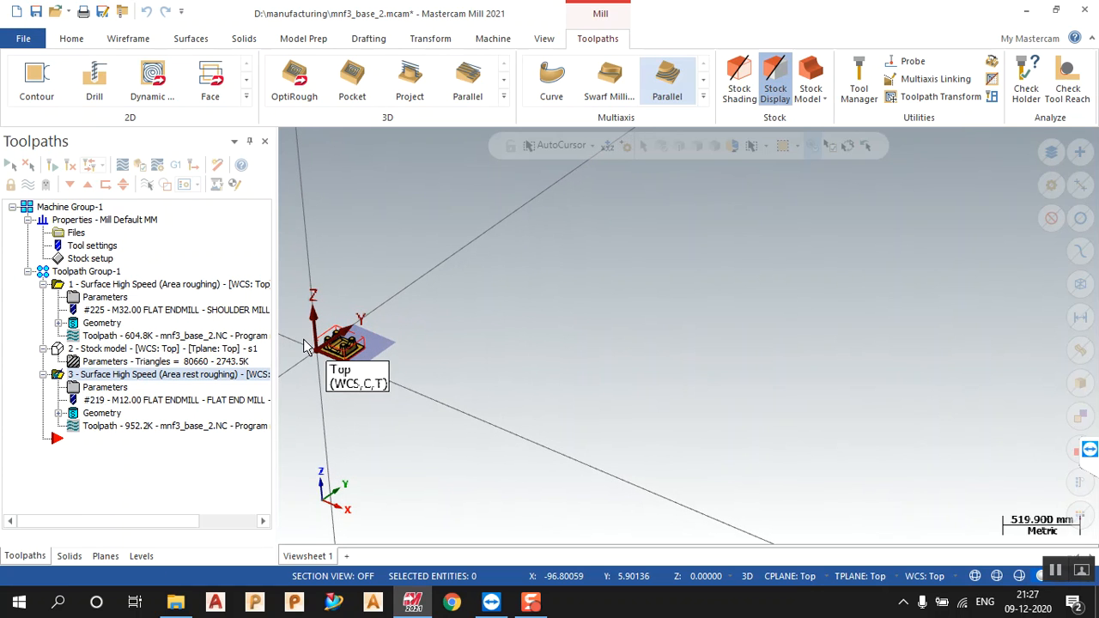
scroll(306, 345, "down", 1)
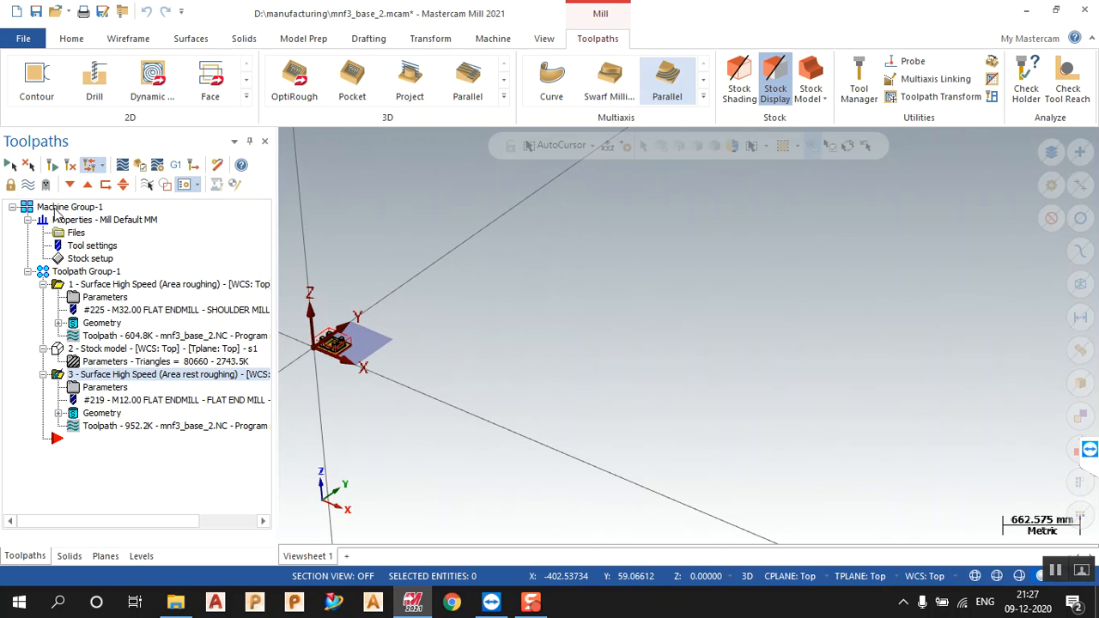
- Display the Area Rest Roughing toolpath on the part to inspect its cutting regions
left_click(27, 185)
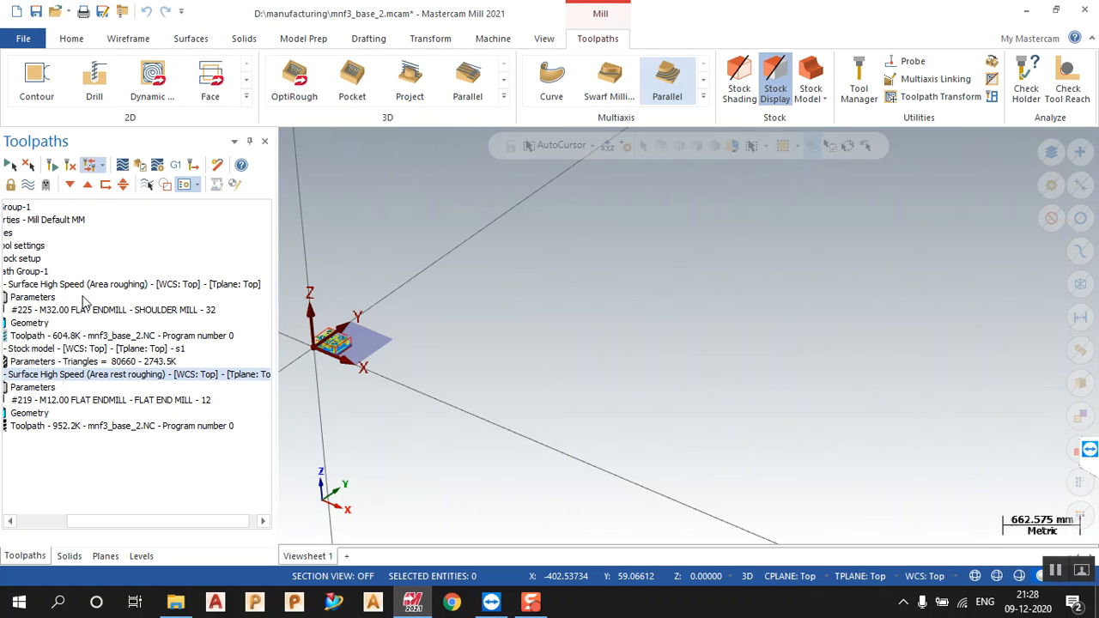
left_click_drag(101, 522, 93, 536)
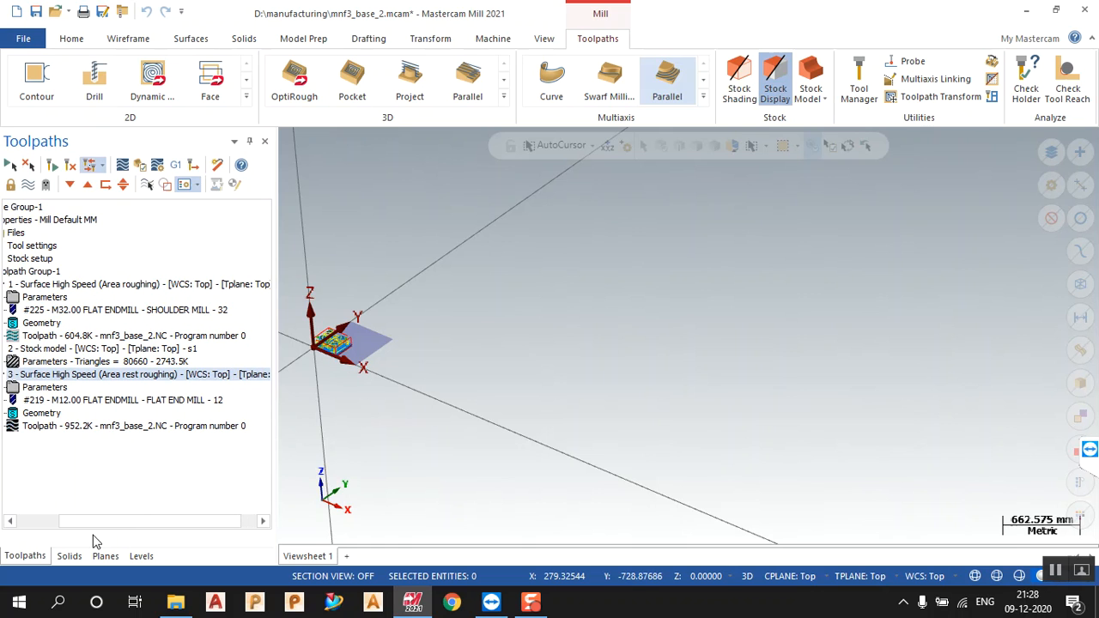
scroll(292, 352, "up", 4)
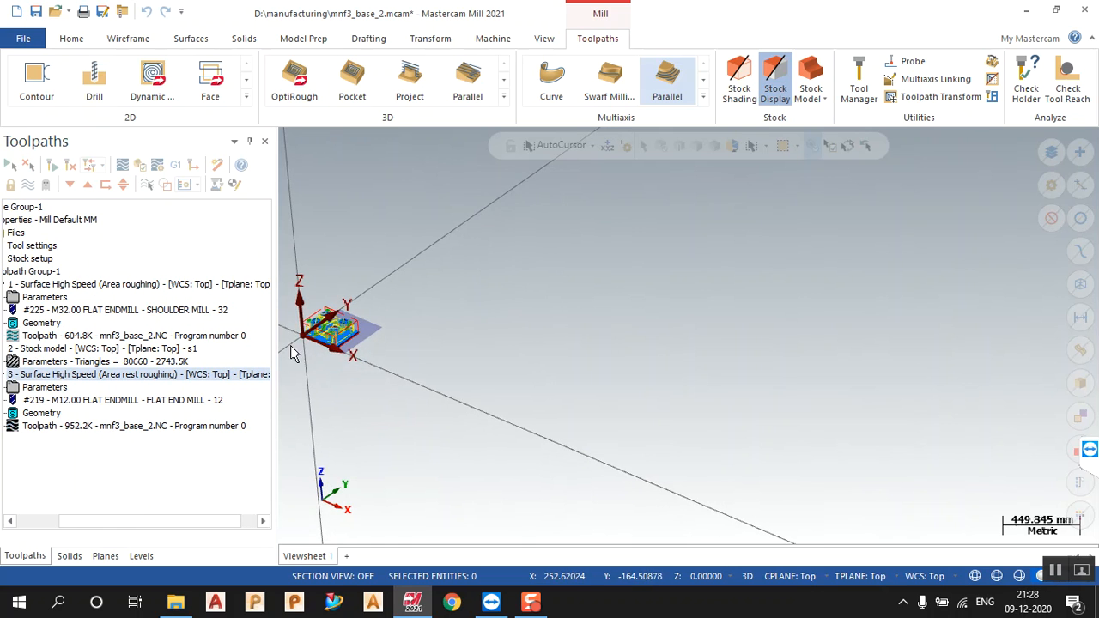
scroll(299, 332, "up", 4)
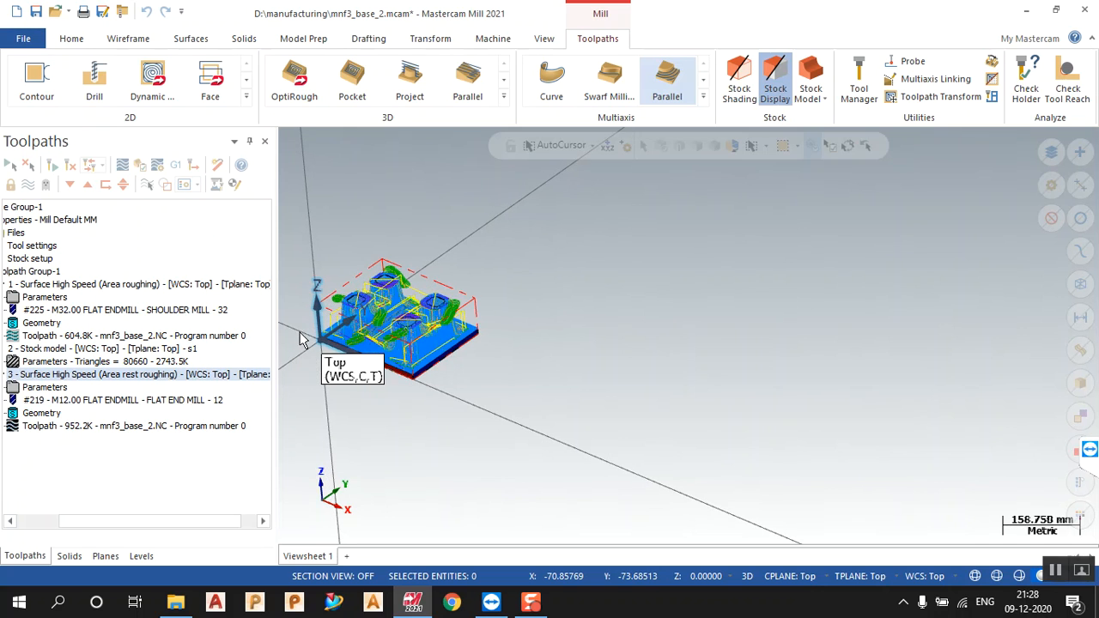
- Start a new stock model and set its initial stock shape to the existing stock model s1
left_click(810, 96)
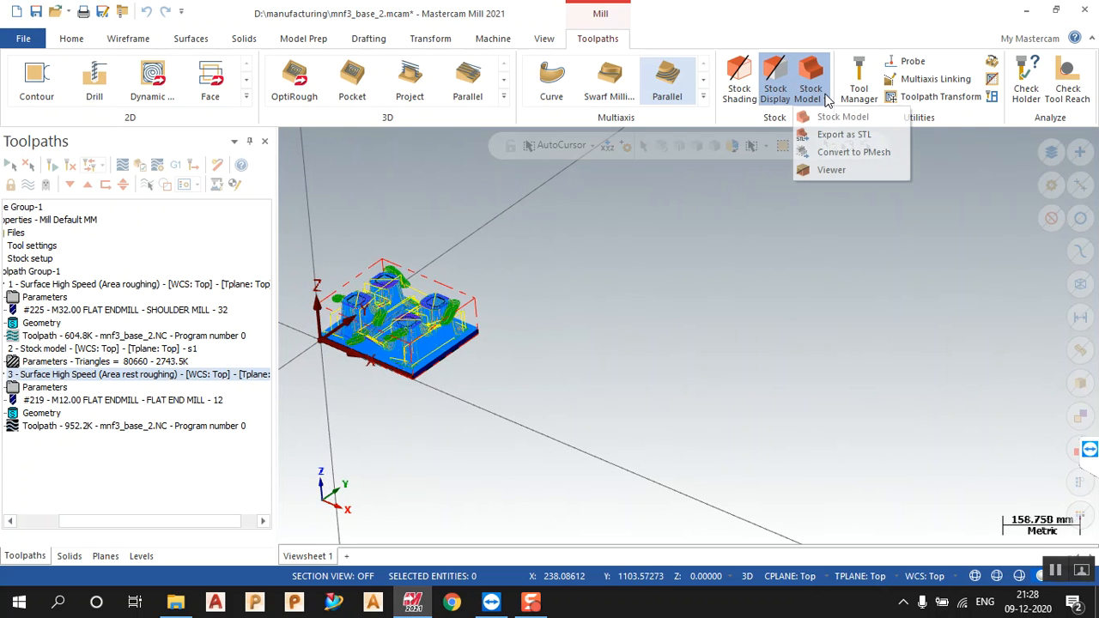
left_click(831, 117)
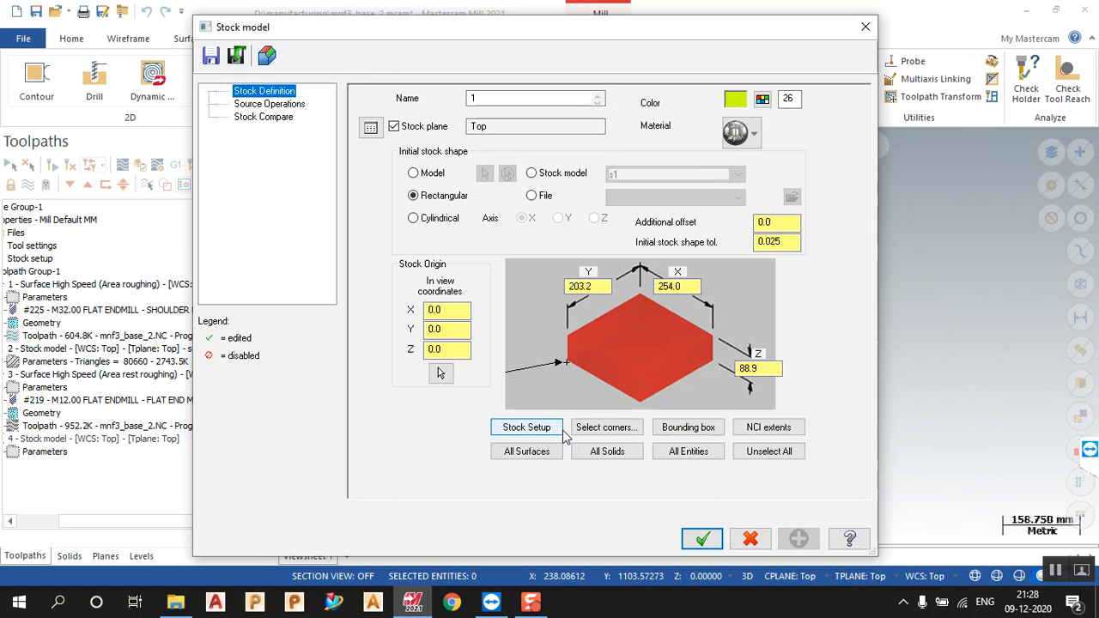
left_click(556, 176)
left_click(639, 181)
left_click(640, 189)
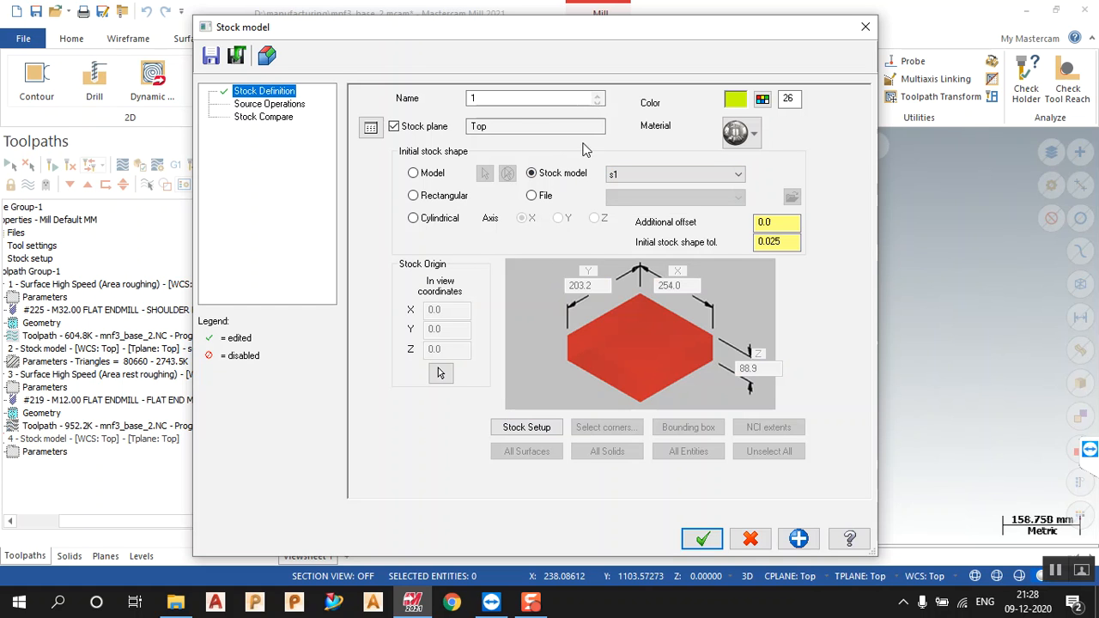
- Name the new stock model s2 and give it the yellow colour number 20
left_click(510, 99)
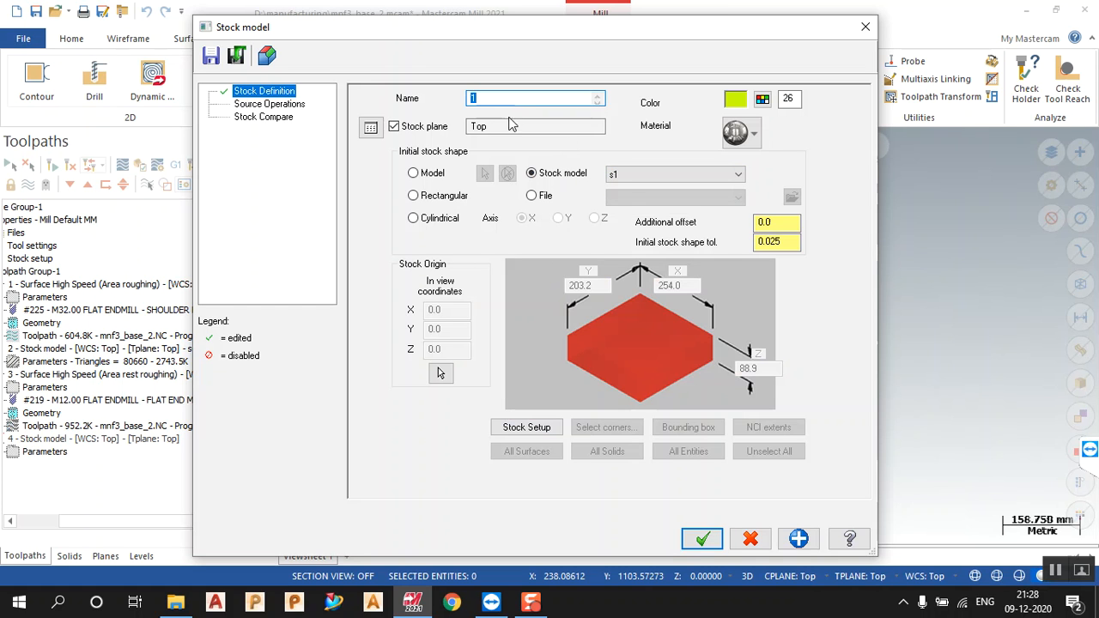
type("s2")
left_click(763, 100)
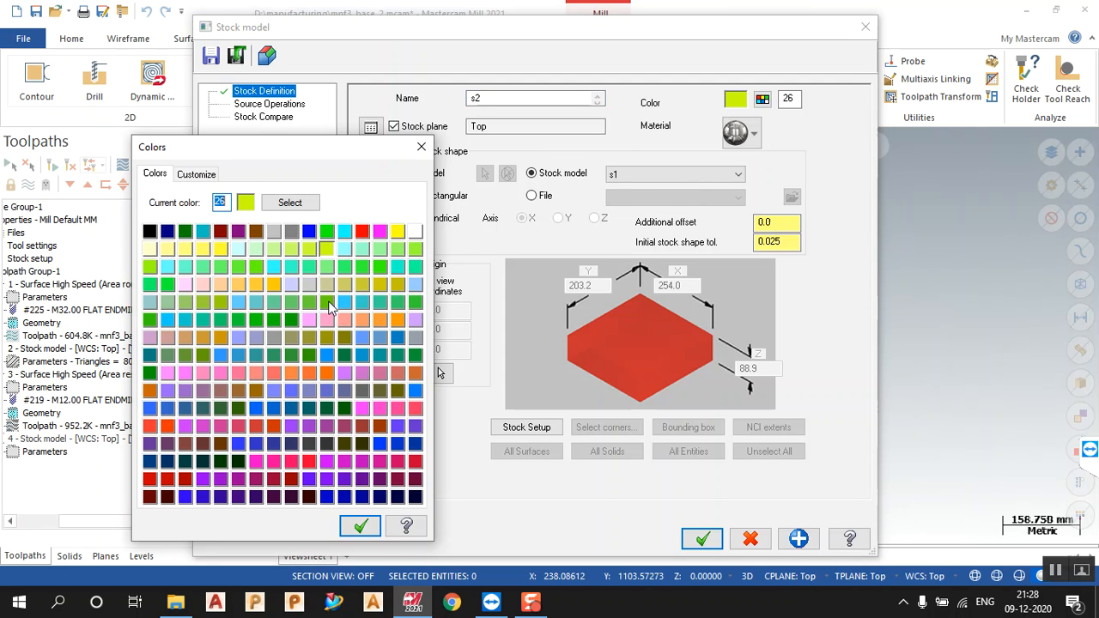
left_click(216, 251)
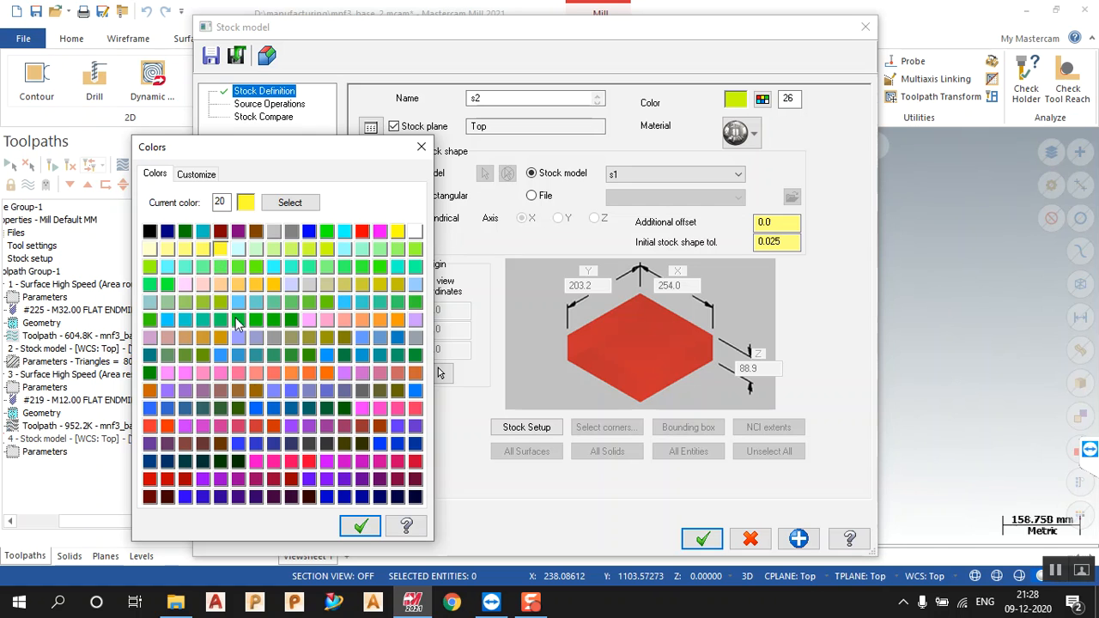
left_click(359, 526)
- Choose the Area Rest Roughing operation as the source for s2 and try to generate the stock model
left_click(283, 105)
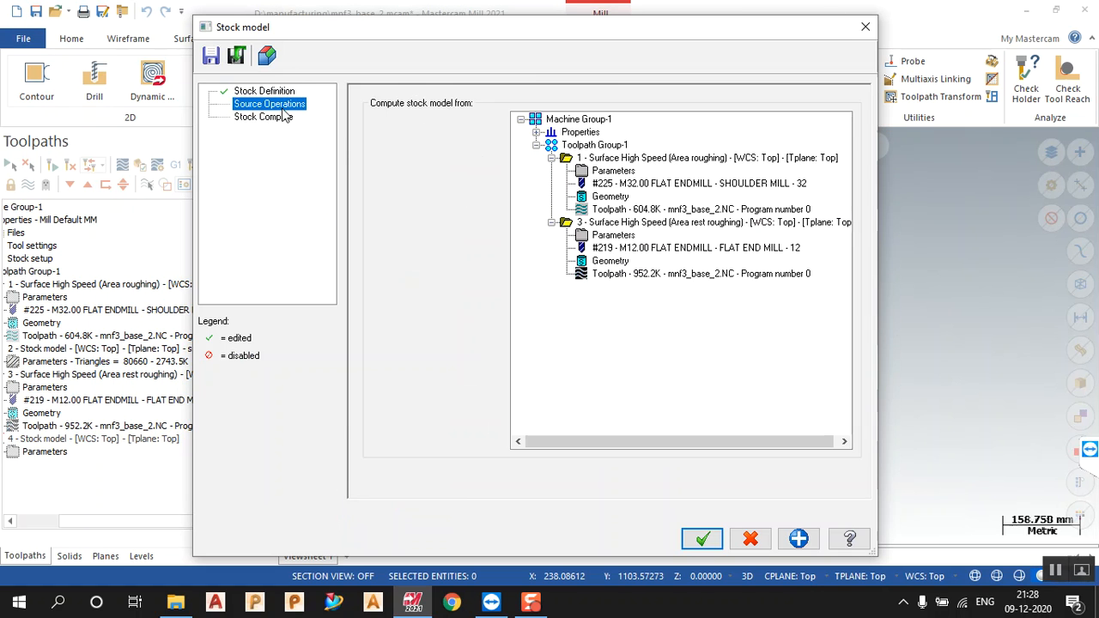
left_click(612, 225)
left_click(268, 117)
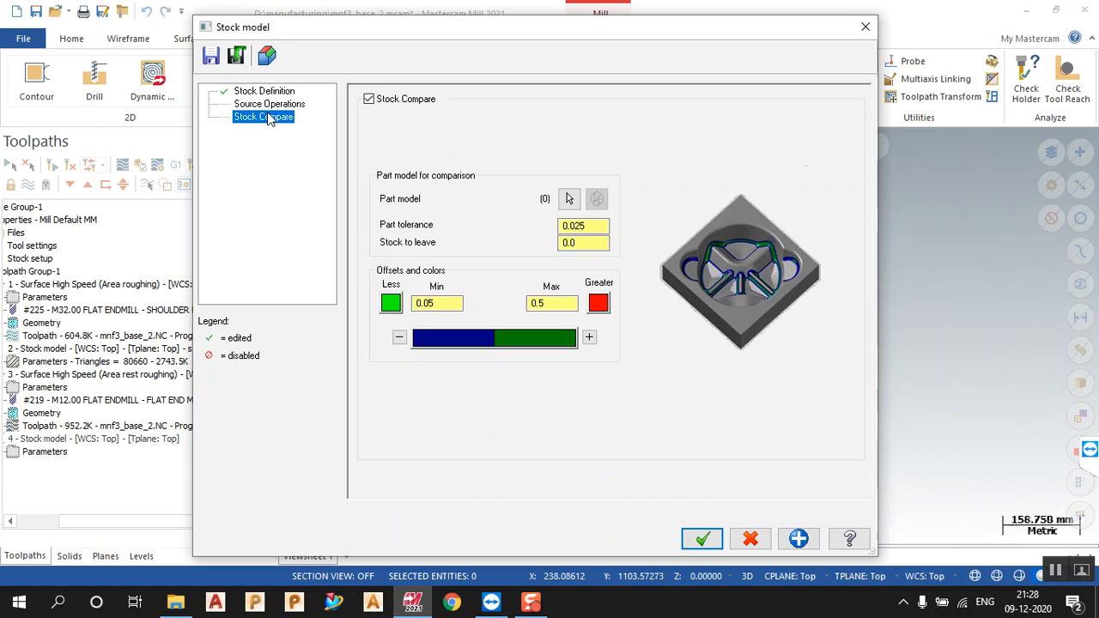
left_click(702, 539)
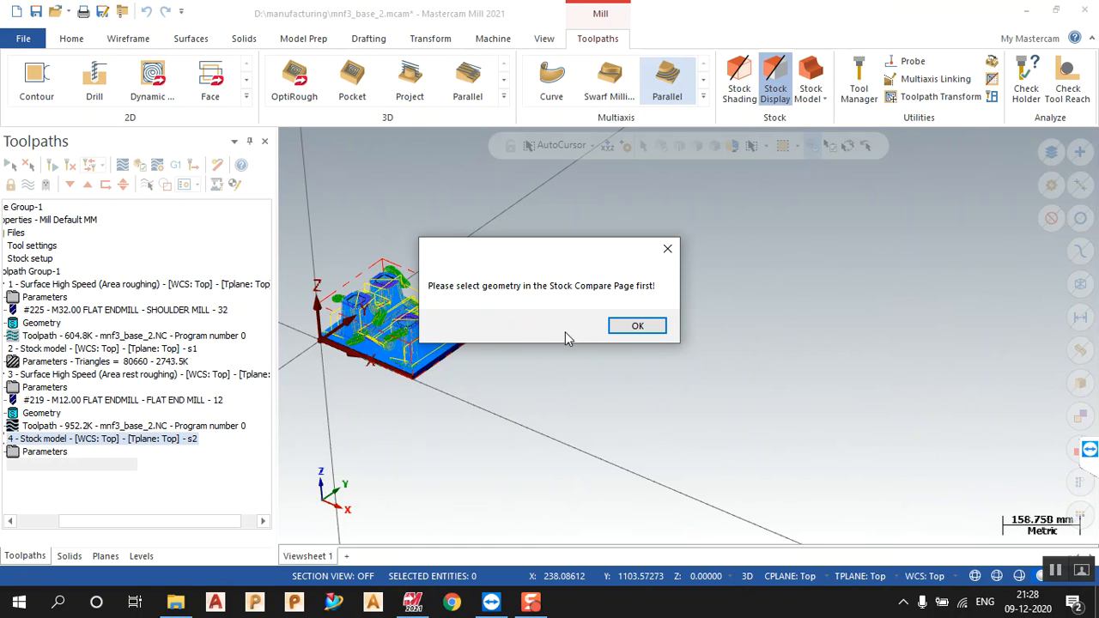
left_click(631, 327)
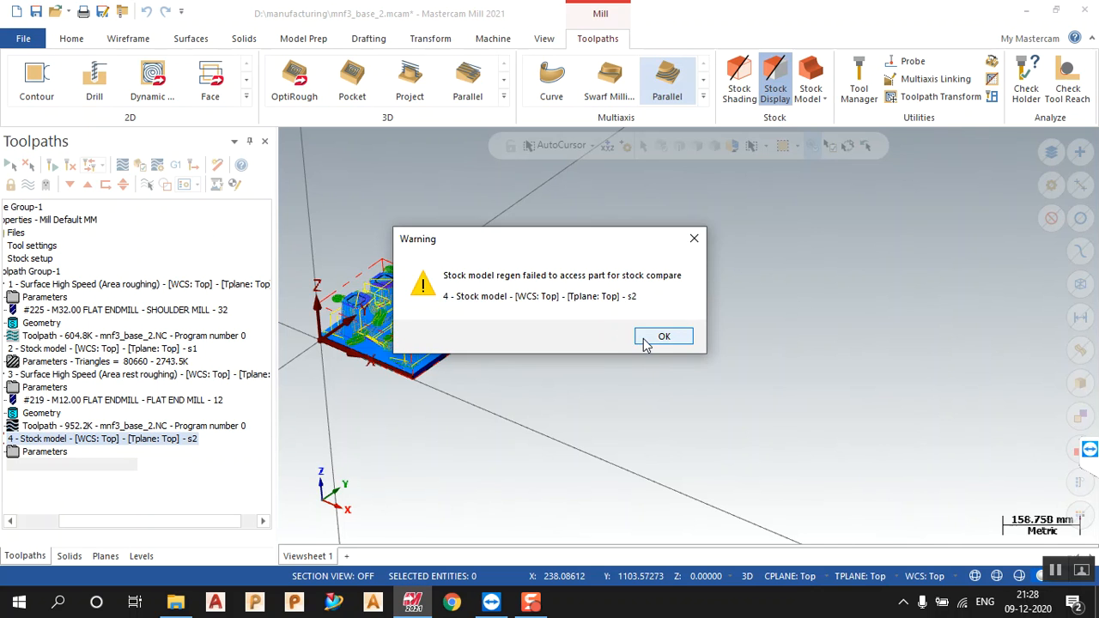
left_click(645, 337)
scroll(646, 344, "down", 2)
scroll(53, 323, "left", 2)
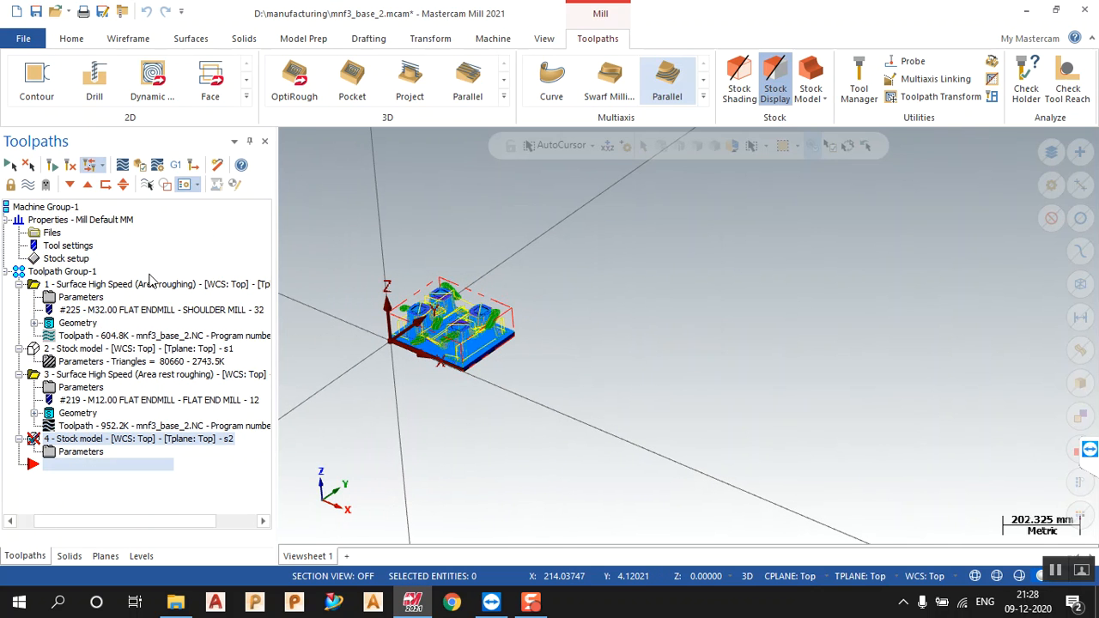
scroll(328, 318, "up", 1)
scroll(436, 328, "up", 4)
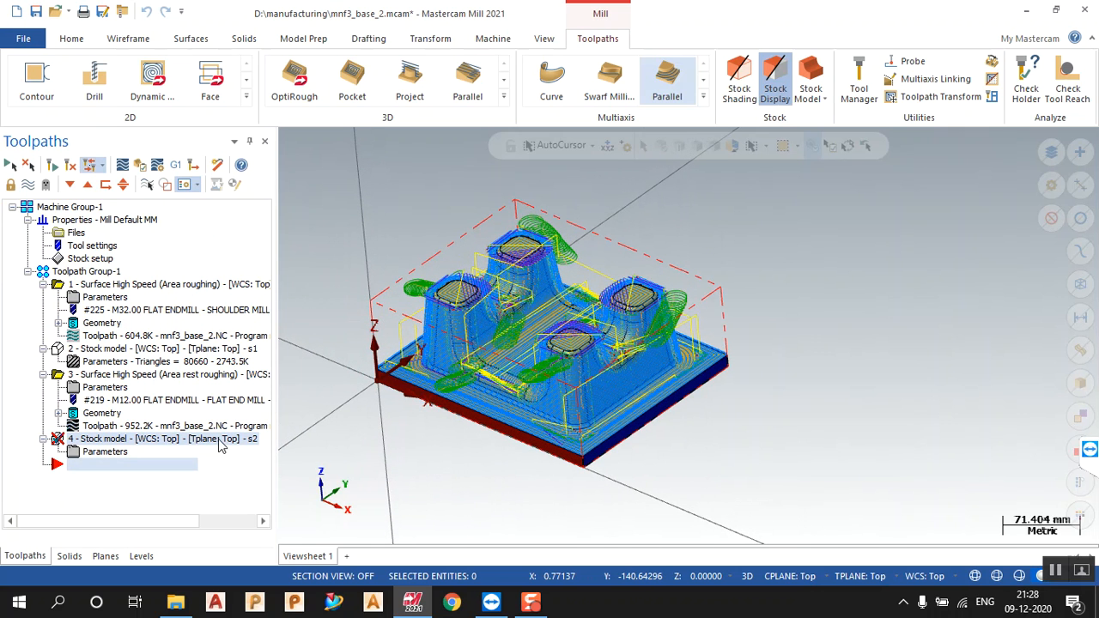
left_click(112, 449)
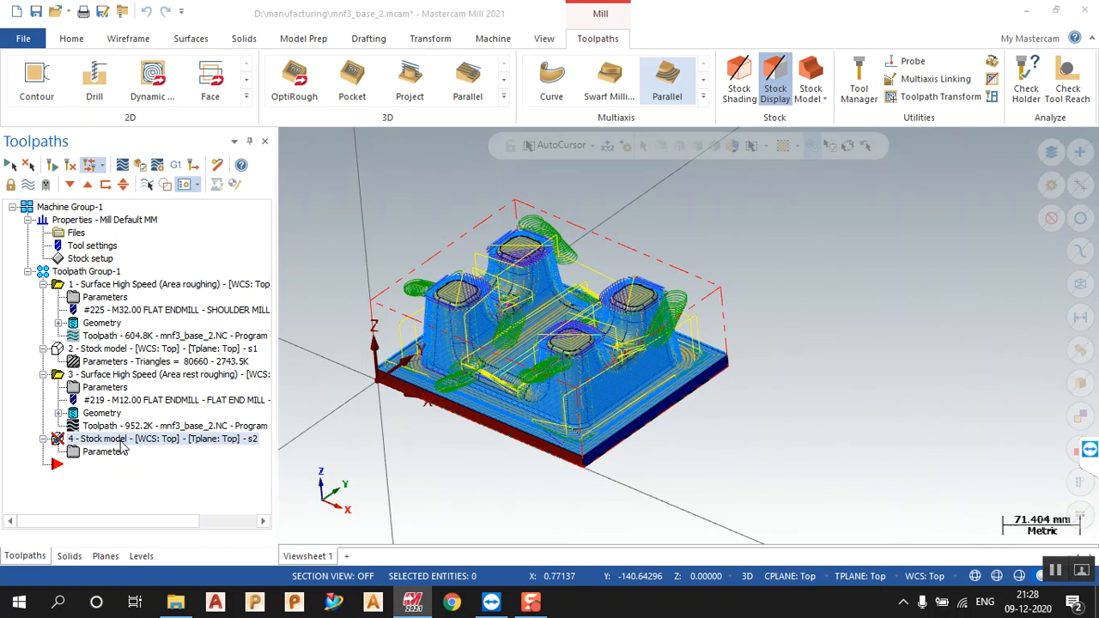
key("Escape")
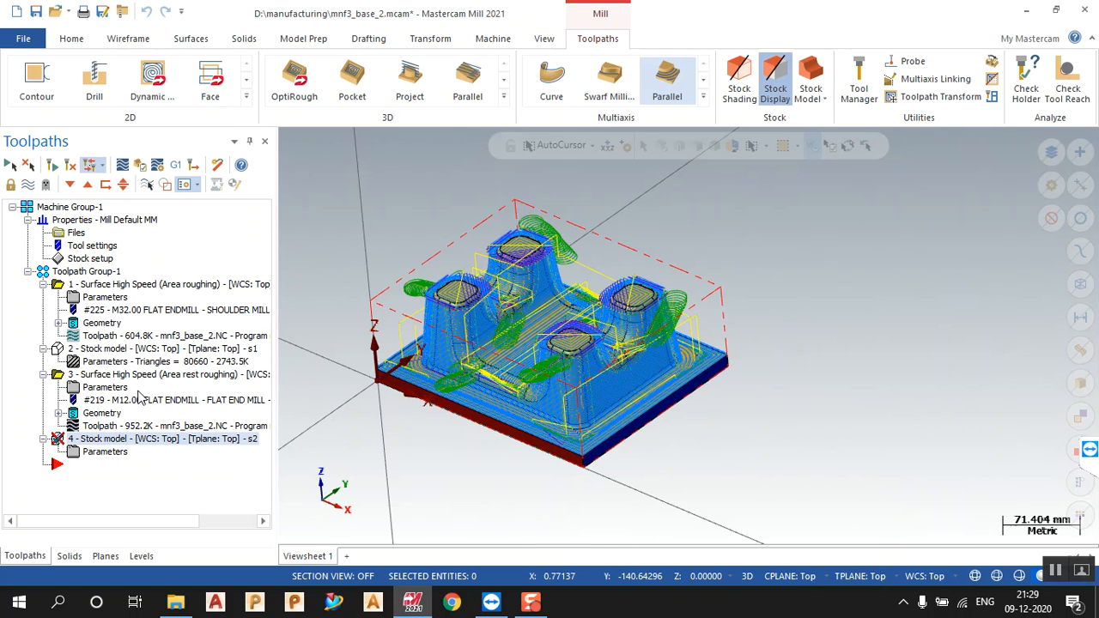
- Set the wall stock of the Area Rest Roughing machining geometry to 0 and accept the toolpath parameters
left_click(120, 389)
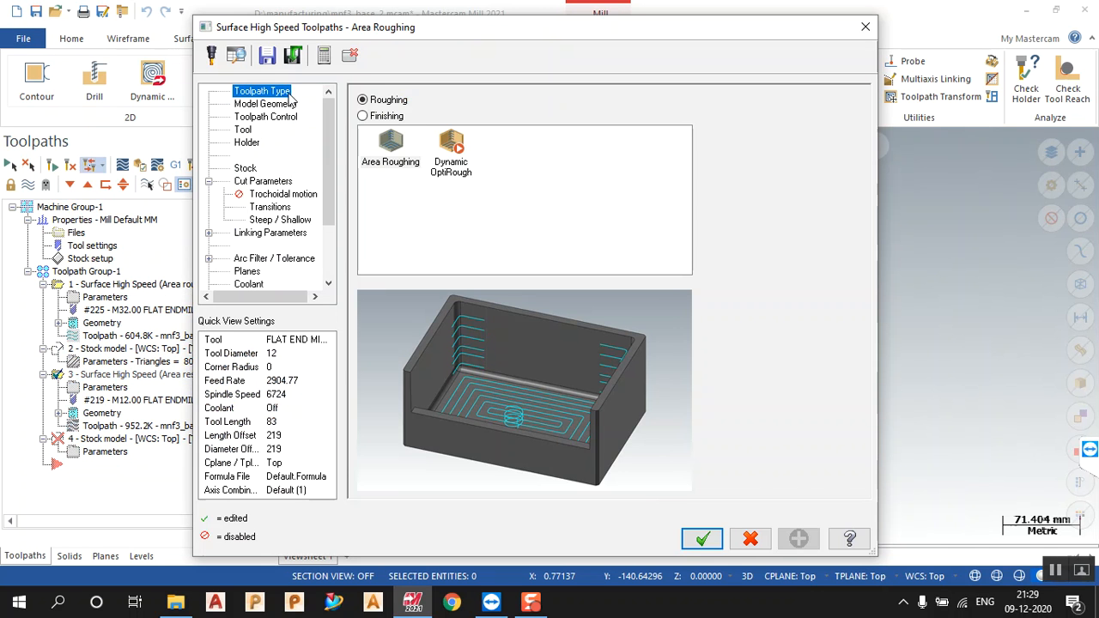
left_click(284, 106)
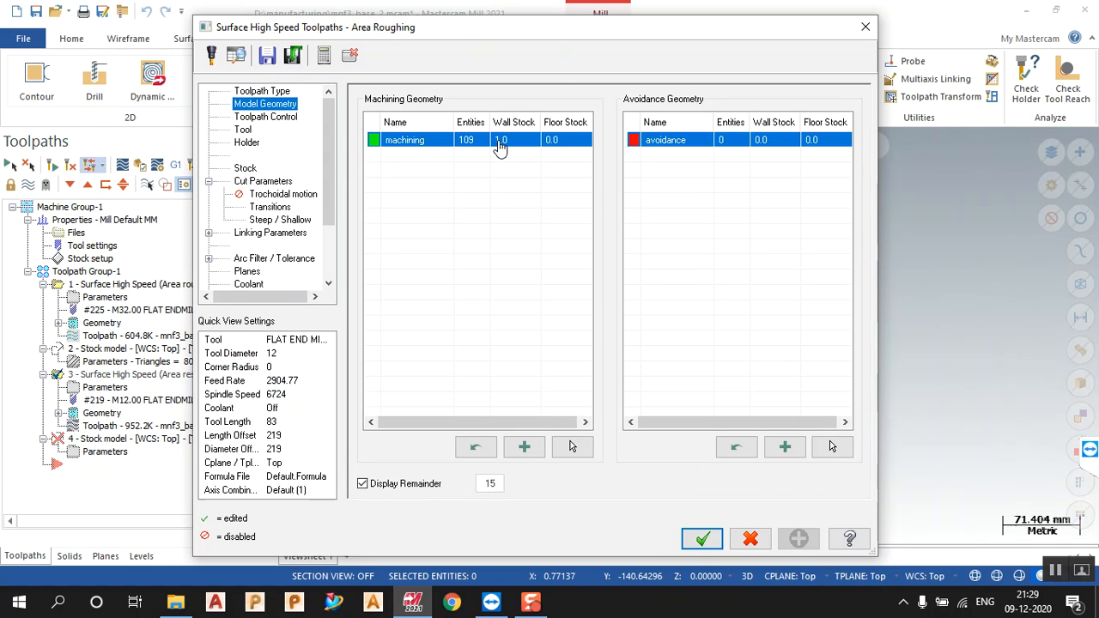
double_click(502, 142)
type("0")
key("Return")
left_click(247, 169)
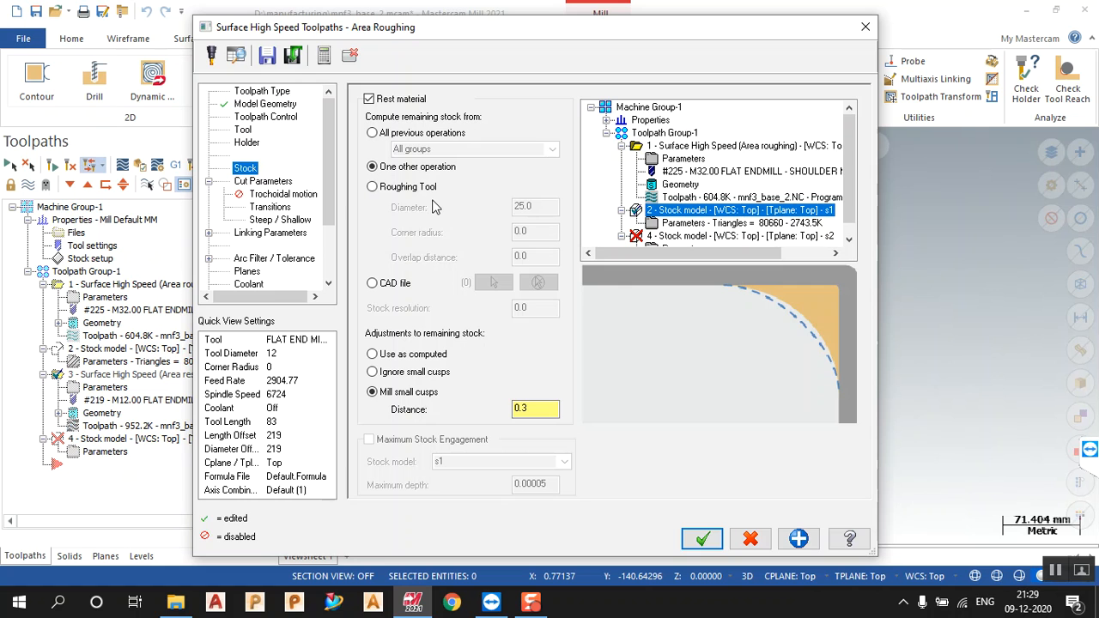
left_click(276, 195)
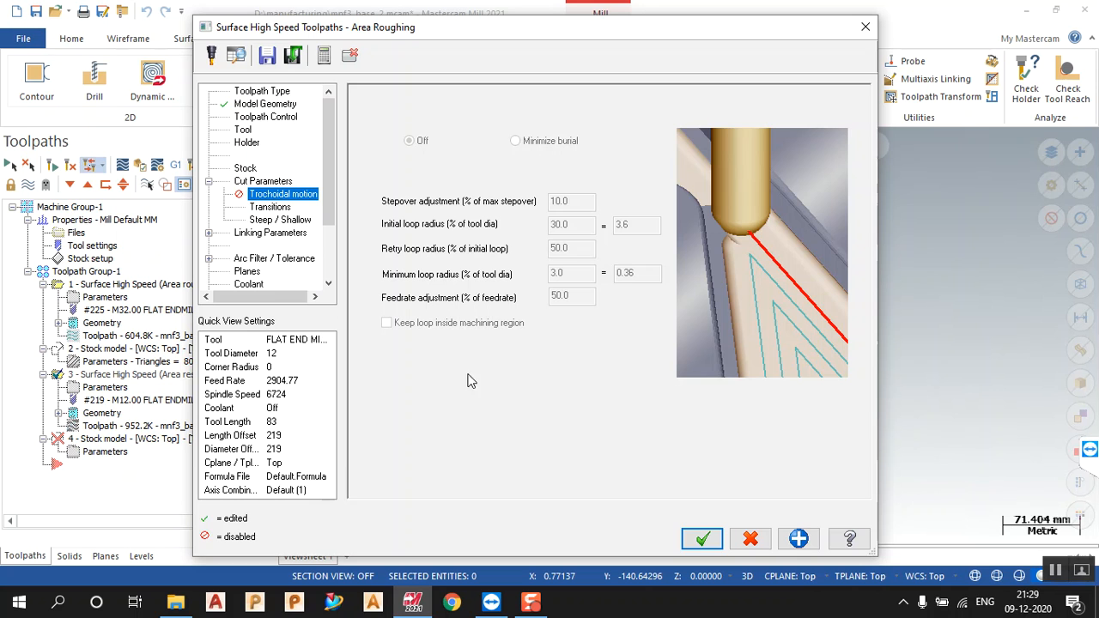
left_click(702, 537)
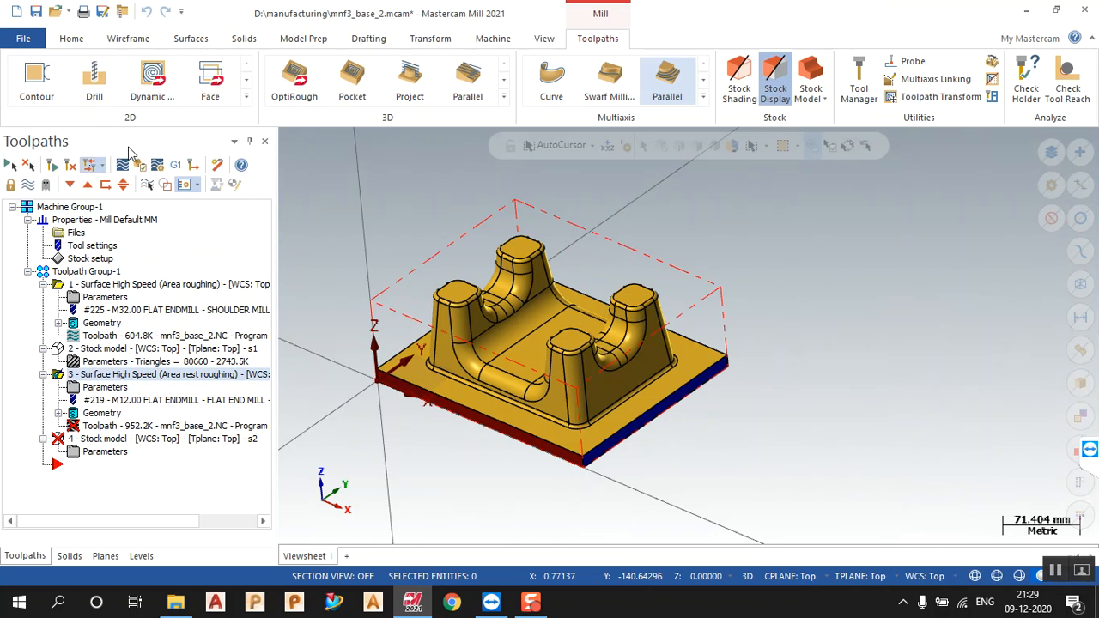
- Regenerate the operations that need updating and dismiss the warnings for stock model s2
left_click(72, 165)
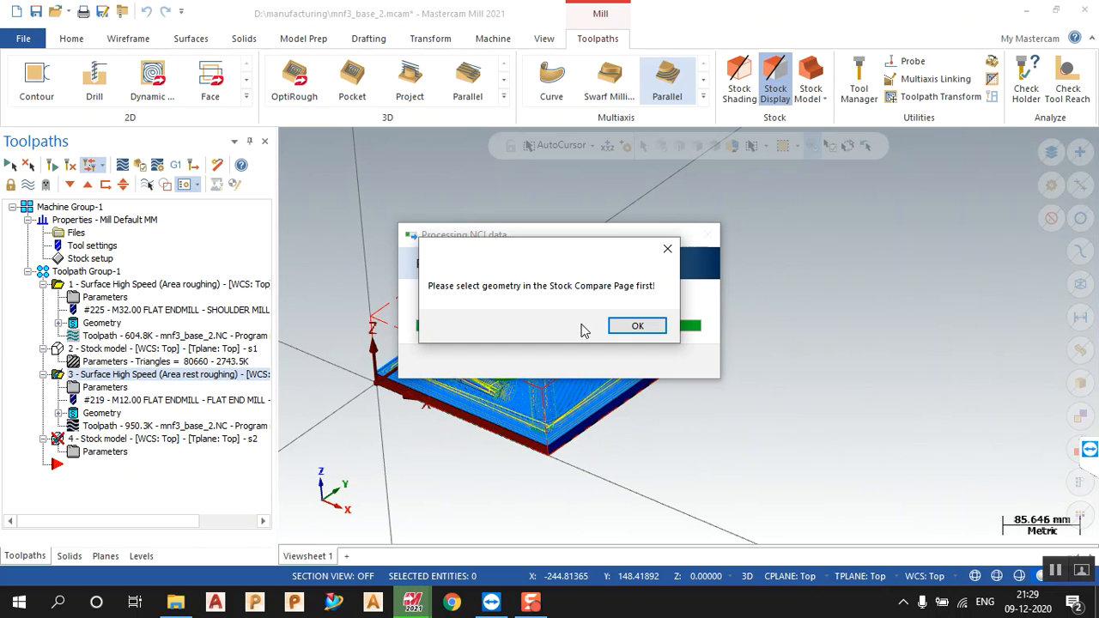
left_click(638, 327)
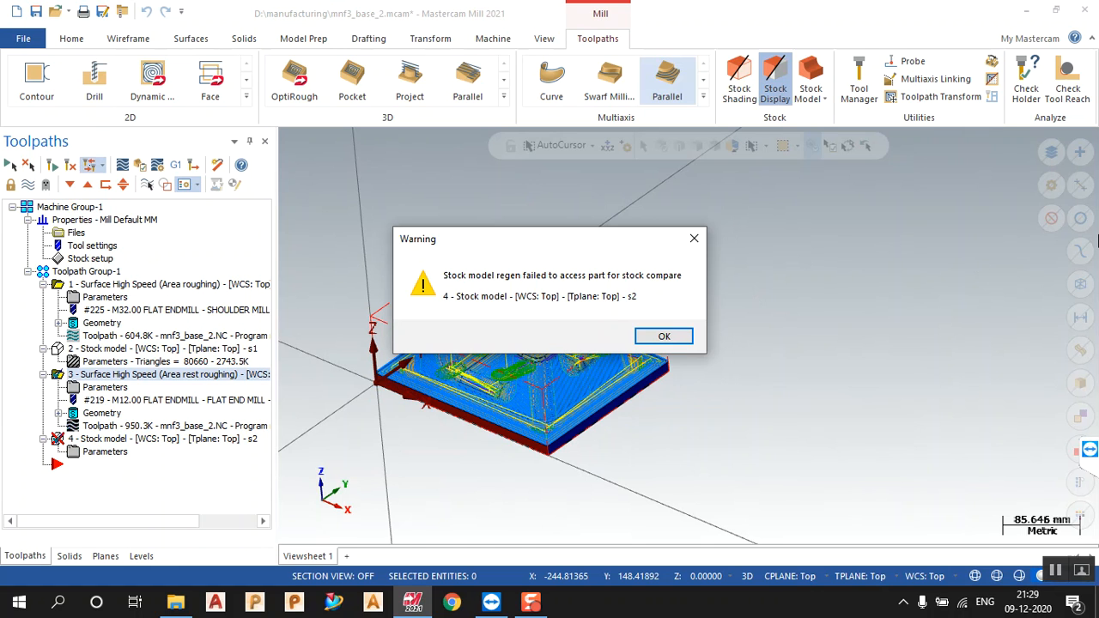
left_click(664, 336)
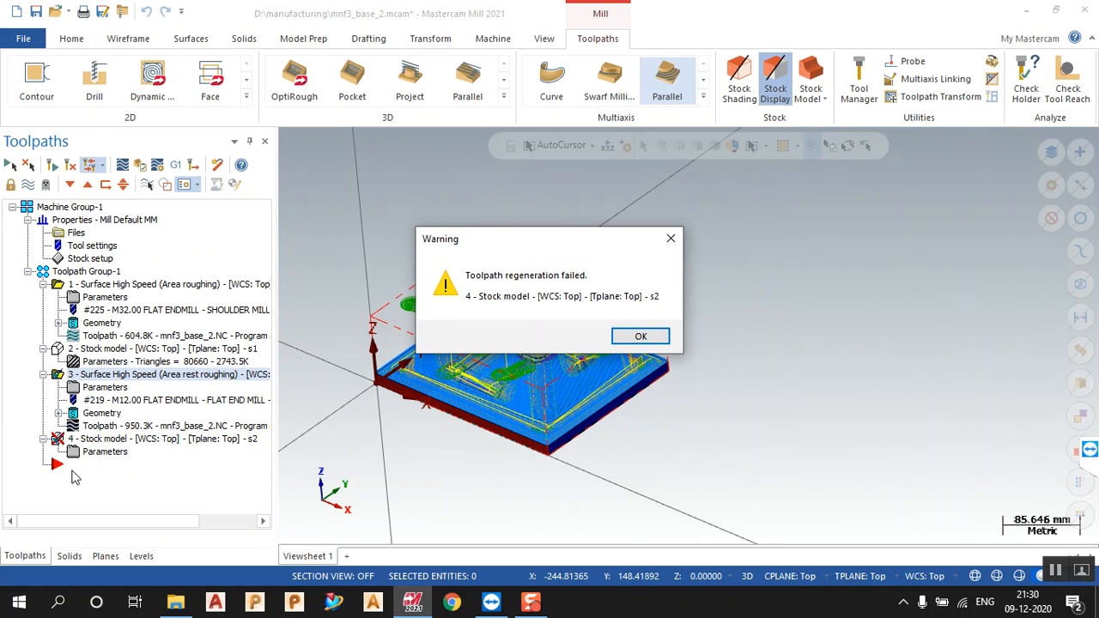
left_click(639, 336)
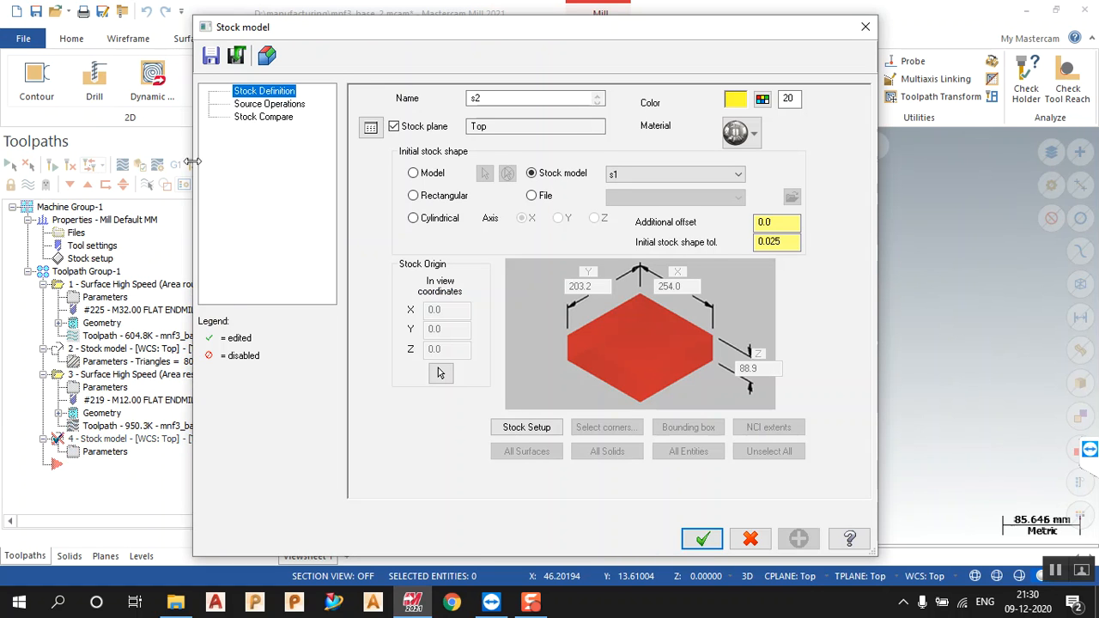
- Check the source operation of stock model s2 and try to generate it again
left_click(250, 103)
left_click(259, 118)
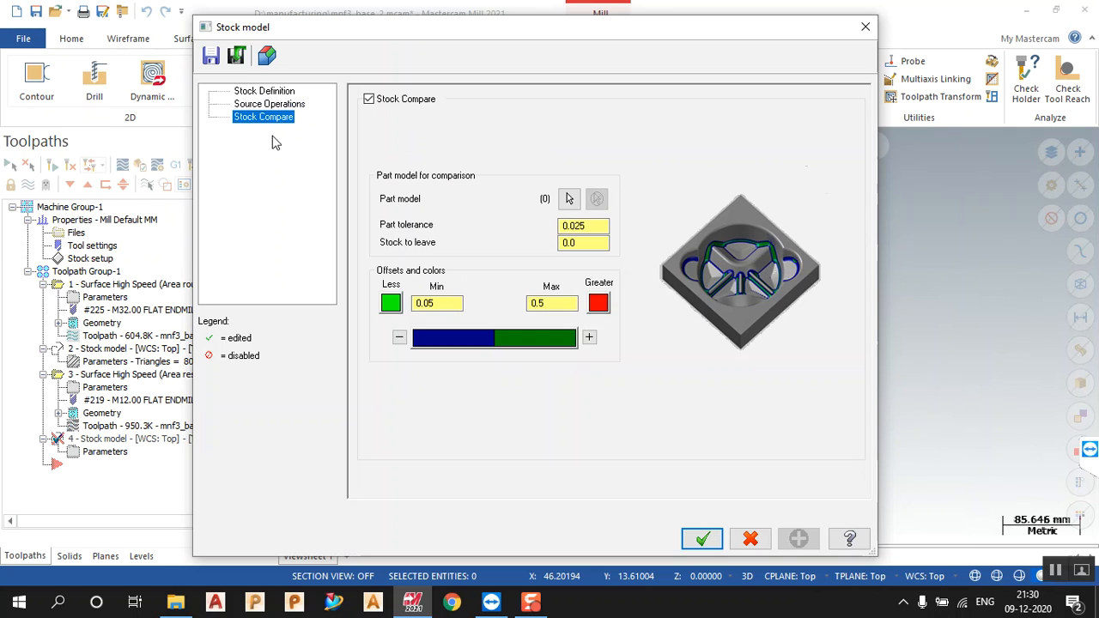
left_click(295, 105)
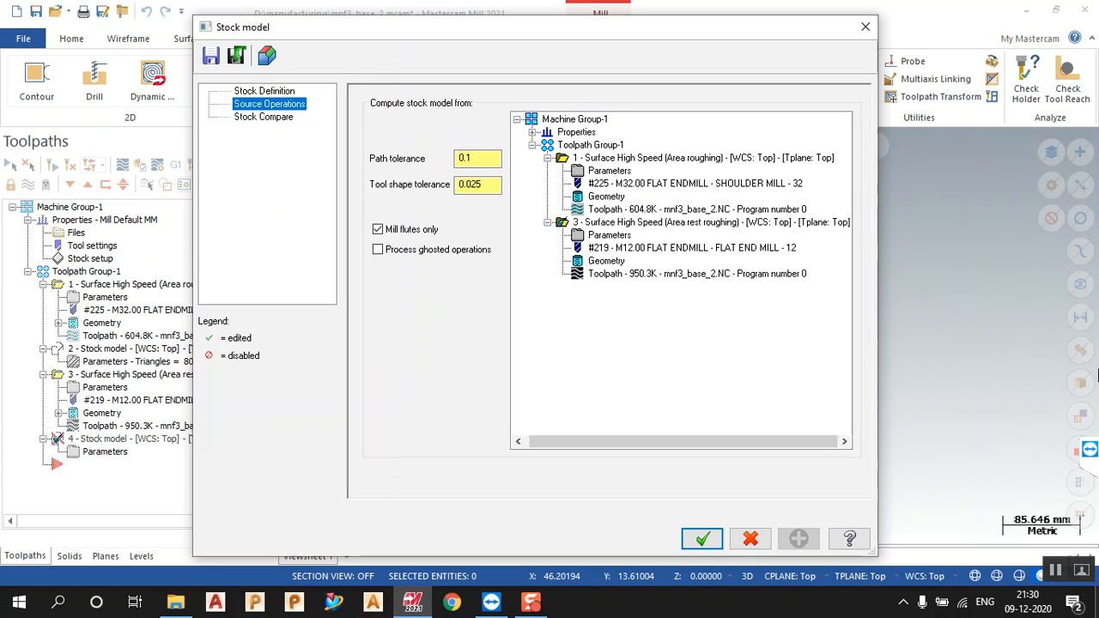
left_click(756, 225)
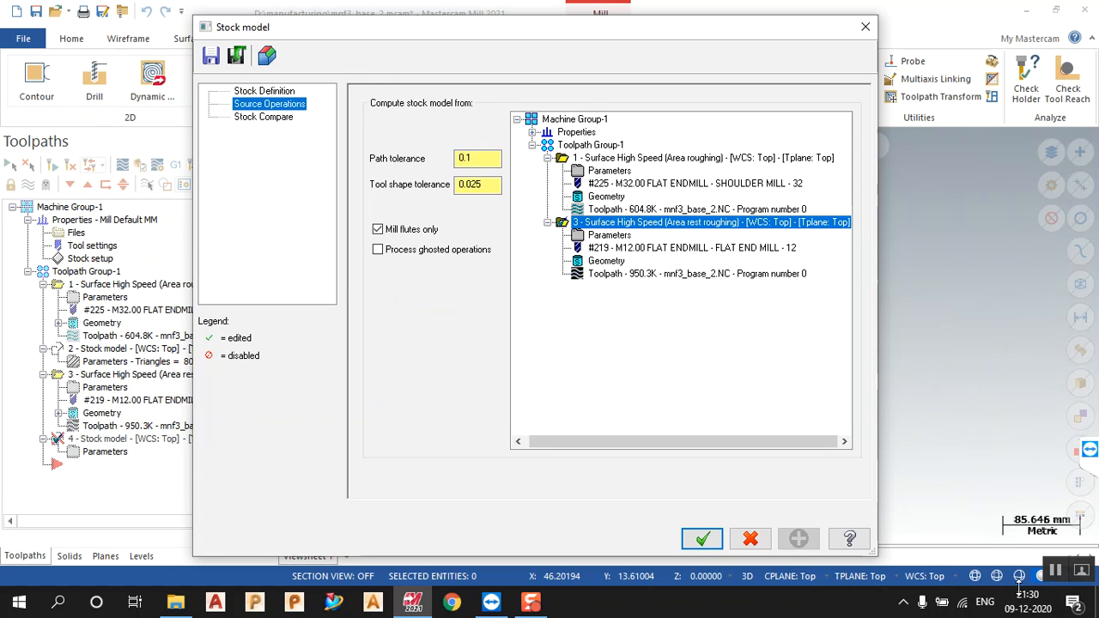
left_click(702, 539)
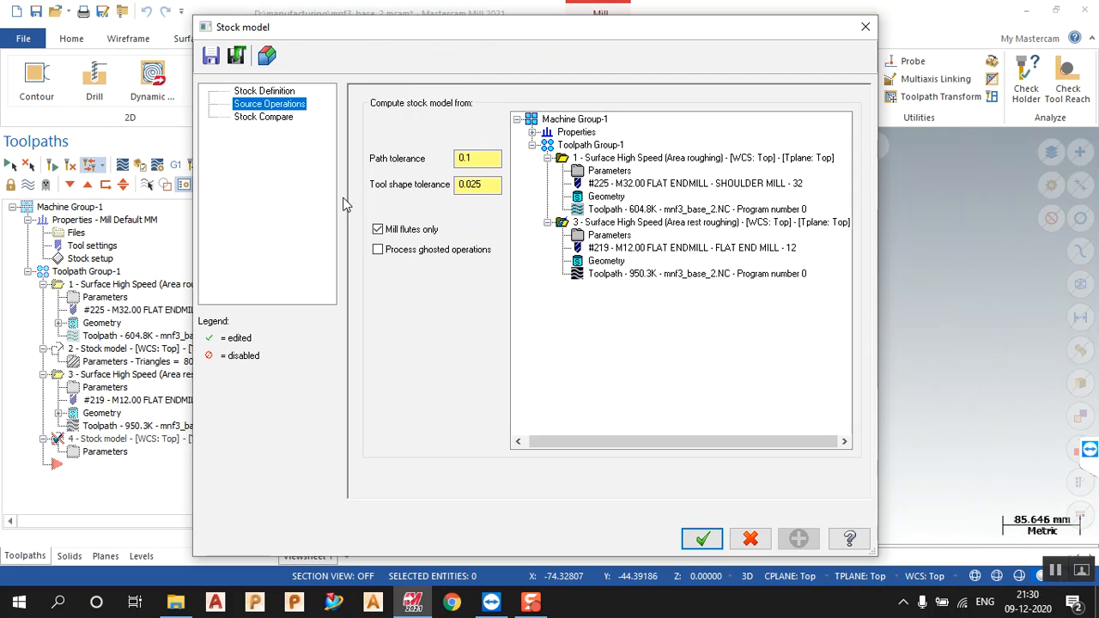
- Assign the part solid as the Stock Compare part model for s2 and accept the stock model
left_click(290, 91)
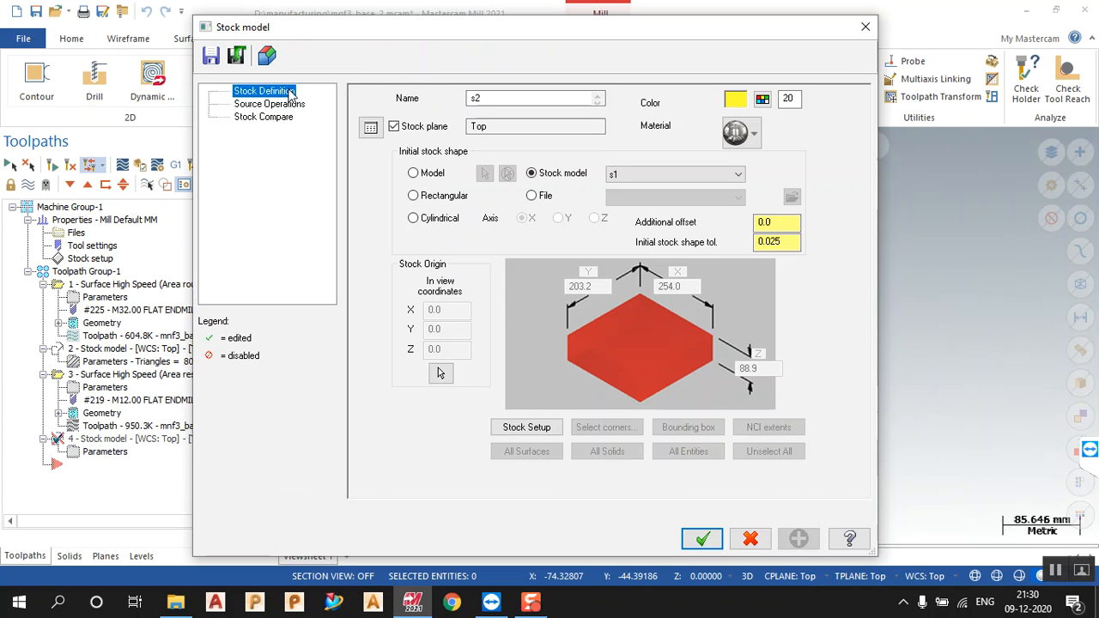
left_click(264, 117)
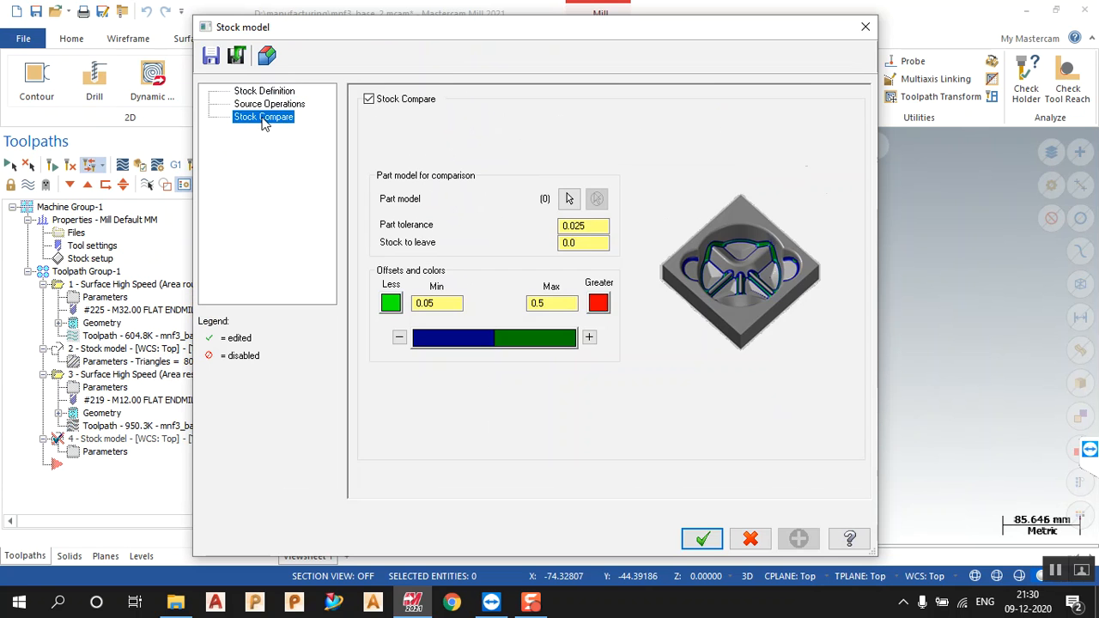
left_click(568, 199)
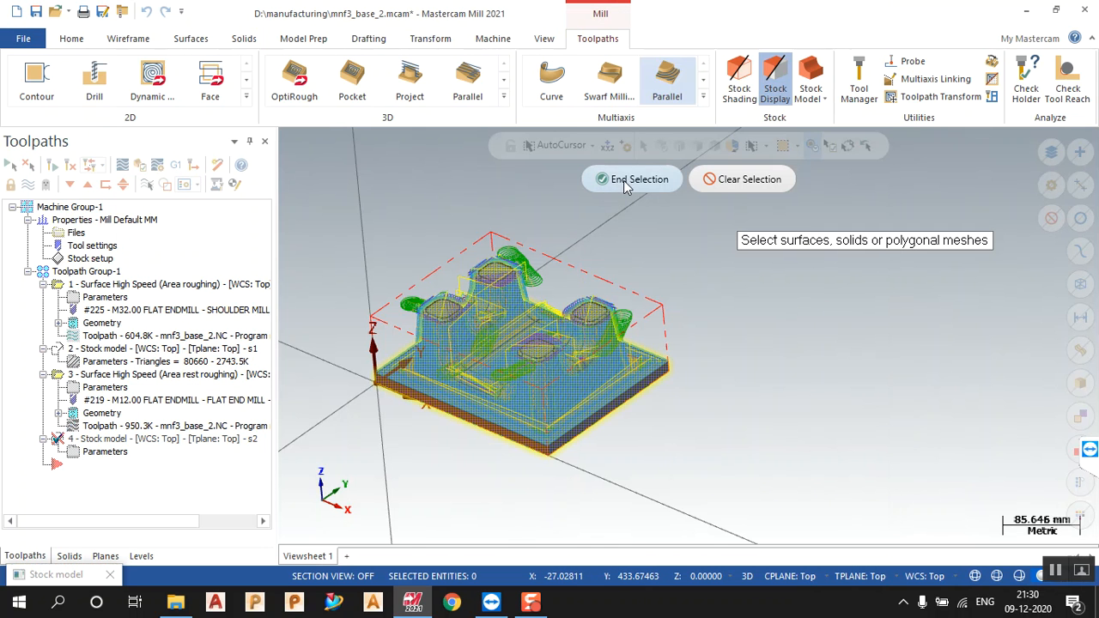
left_click(623, 181)
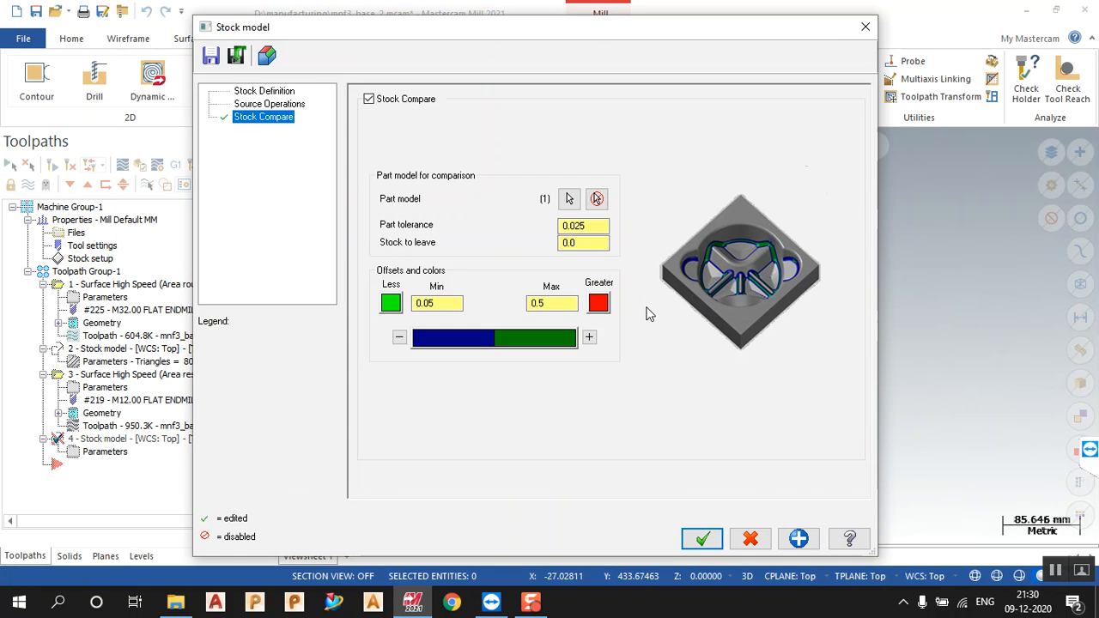
left_click(702, 539)
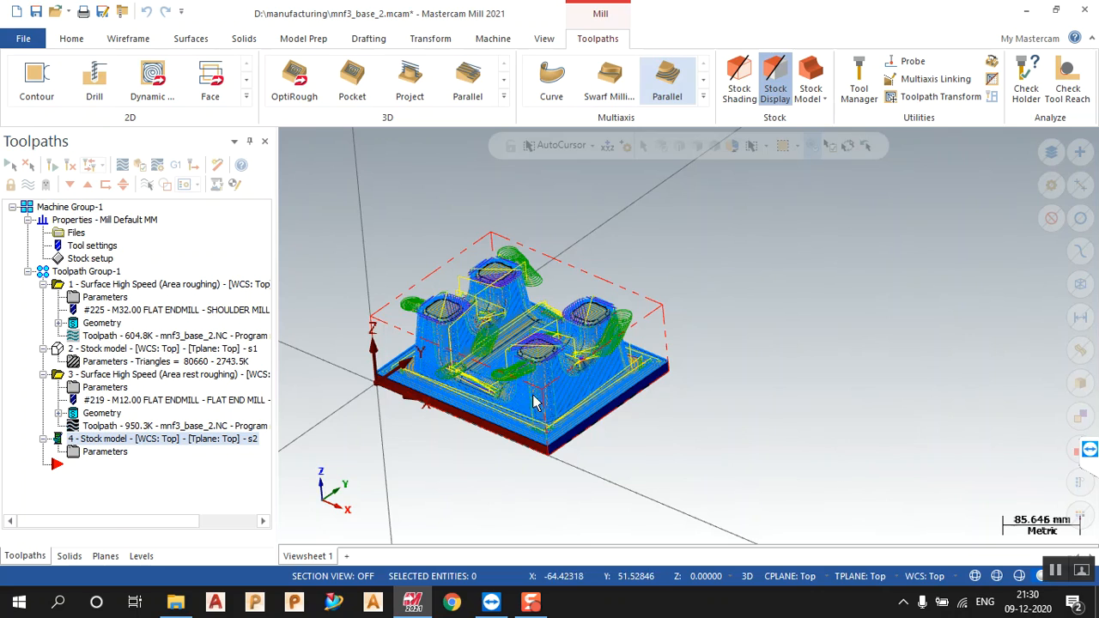
- Look over the area rest roughing toolpath and its source stock model s1, and select stock model s2
scroll(403, 350, "up", 2)
scroll(403, 350, "up", 4)
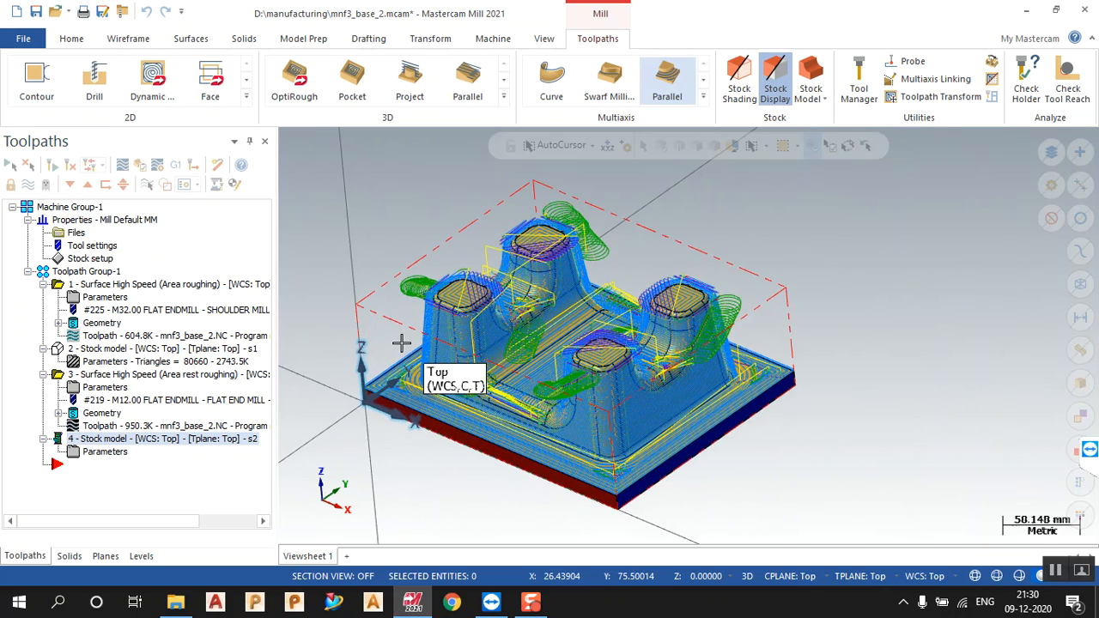
left_click(100, 350)
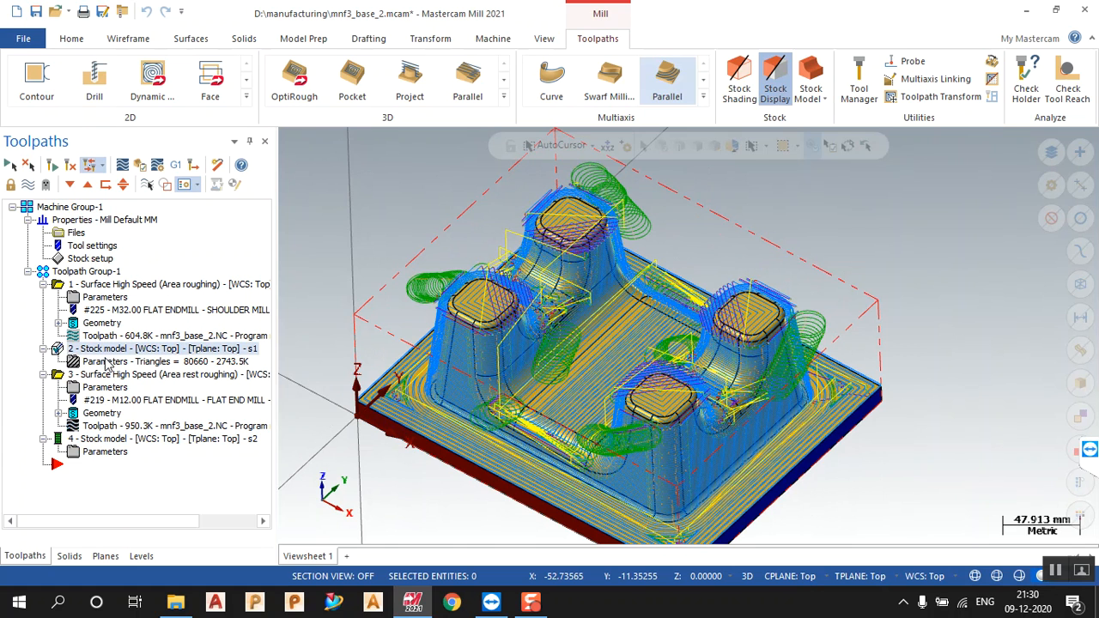
left_click(120, 376)
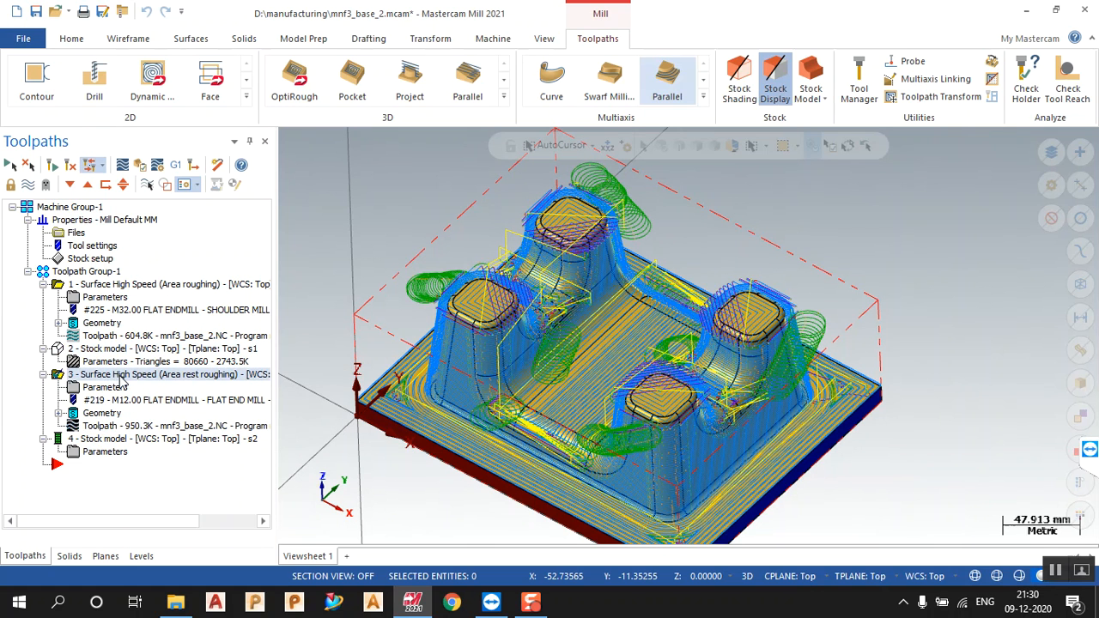
left_click(124, 440)
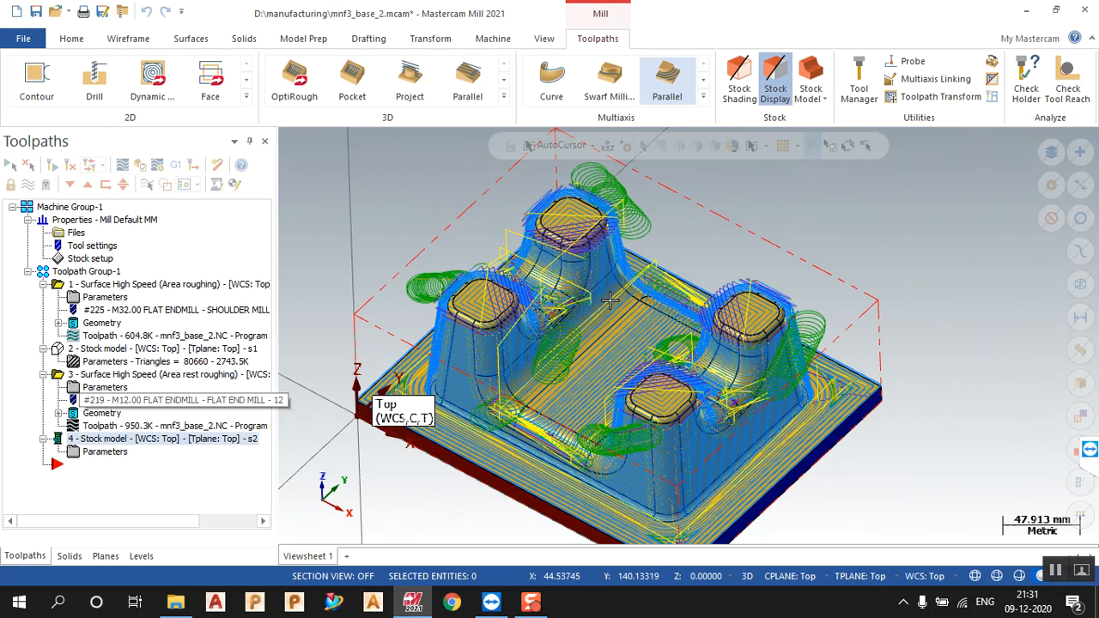
- Switch the graphics view to Isometric (WCS)
scroll(634, 309, "down", 5)
scroll(633, 309, "up", 1)
scroll(633, 310, "down", 7)
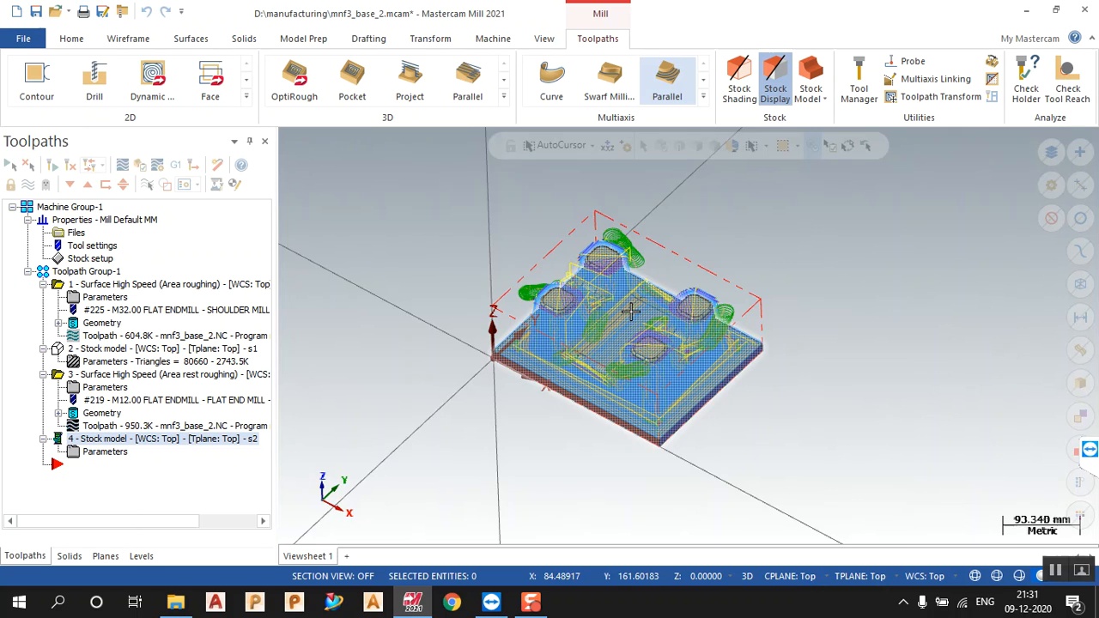
scroll(631, 321, "down", 6)
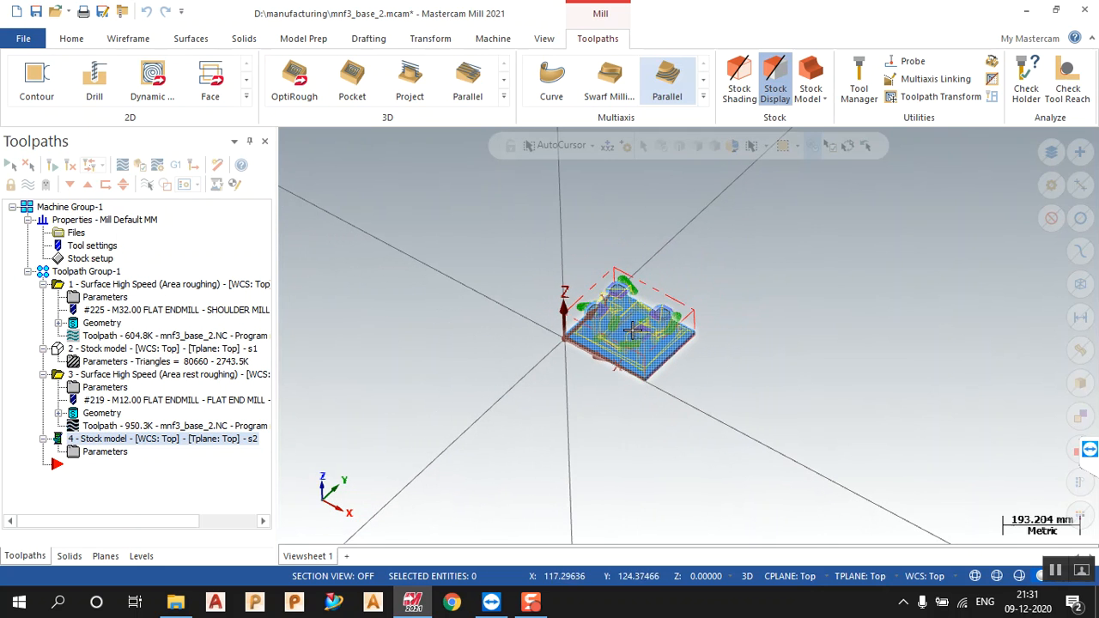
scroll(644, 356, "down", 7)
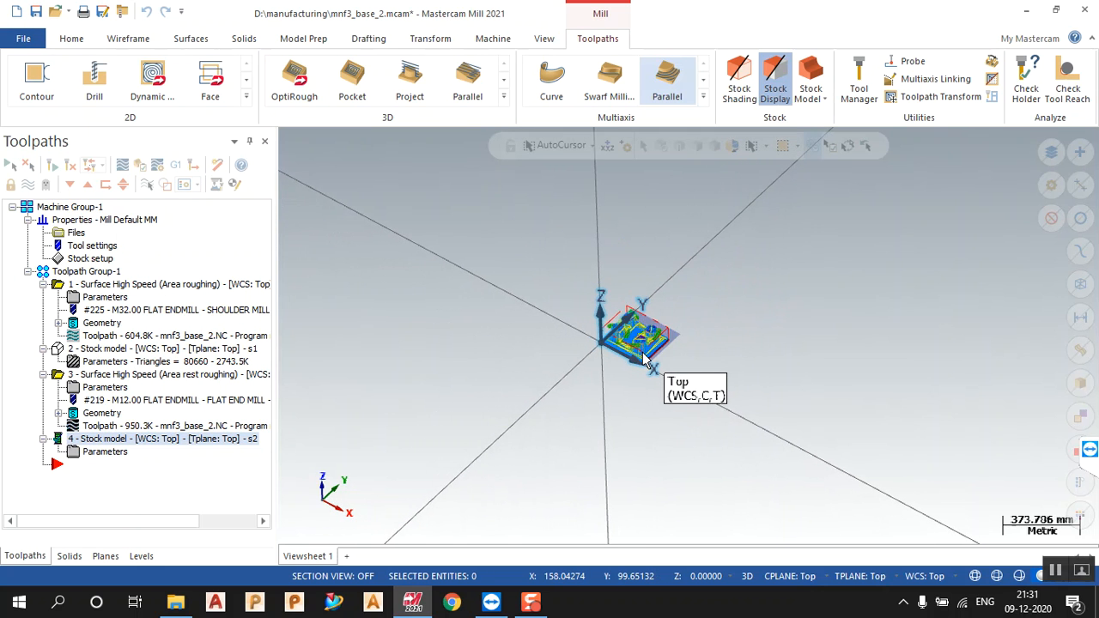
scroll(644, 359, "down", 6)
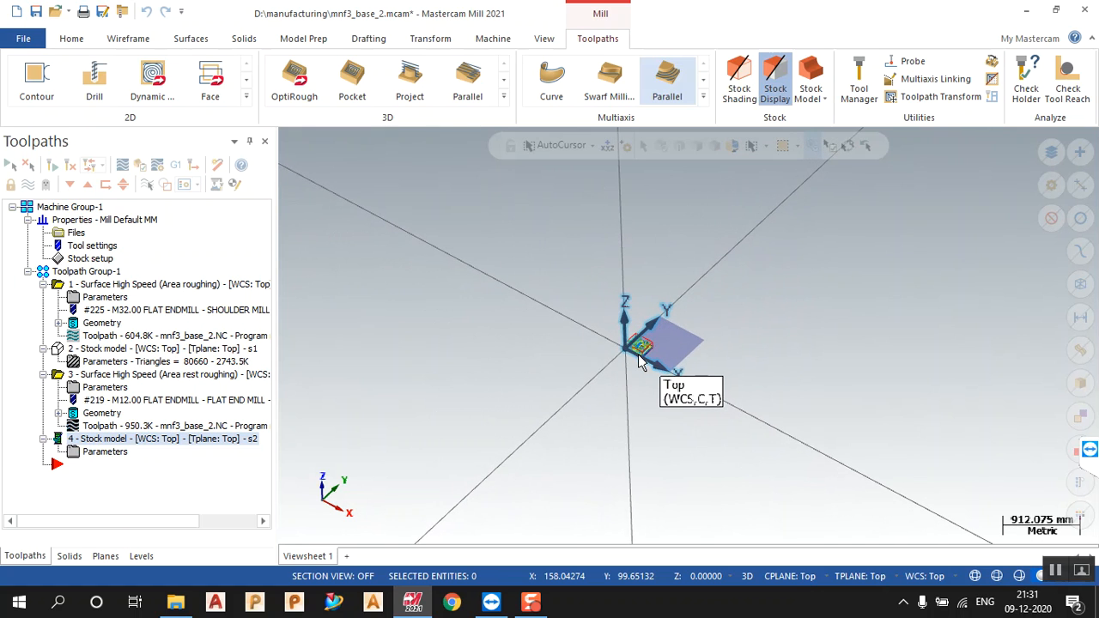
scroll(639, 360, "down", 3)
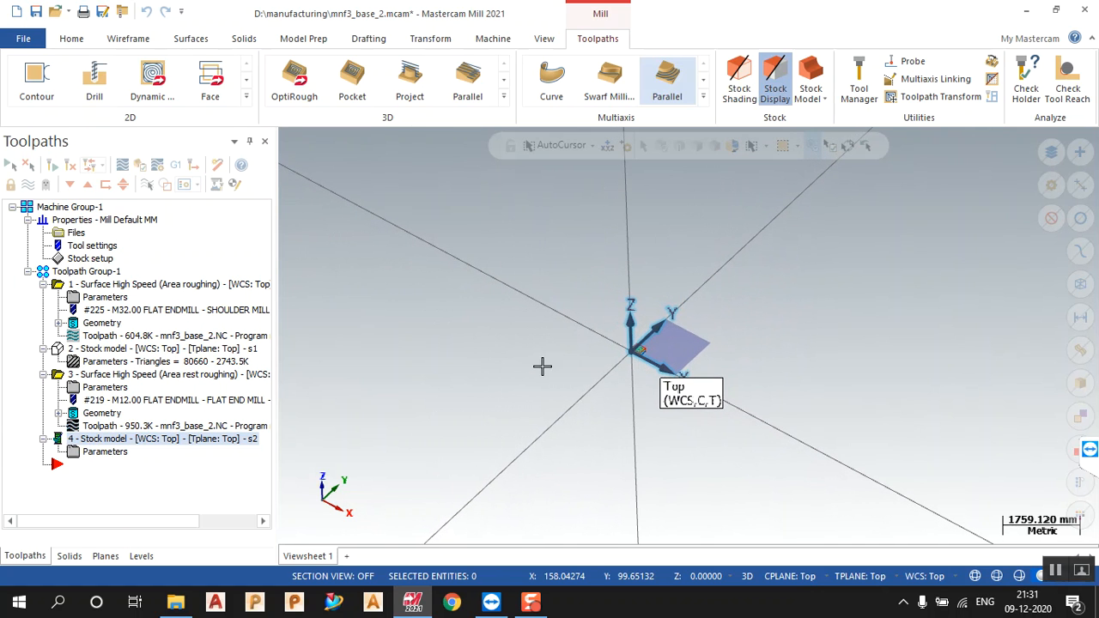
right_click(404, 336)
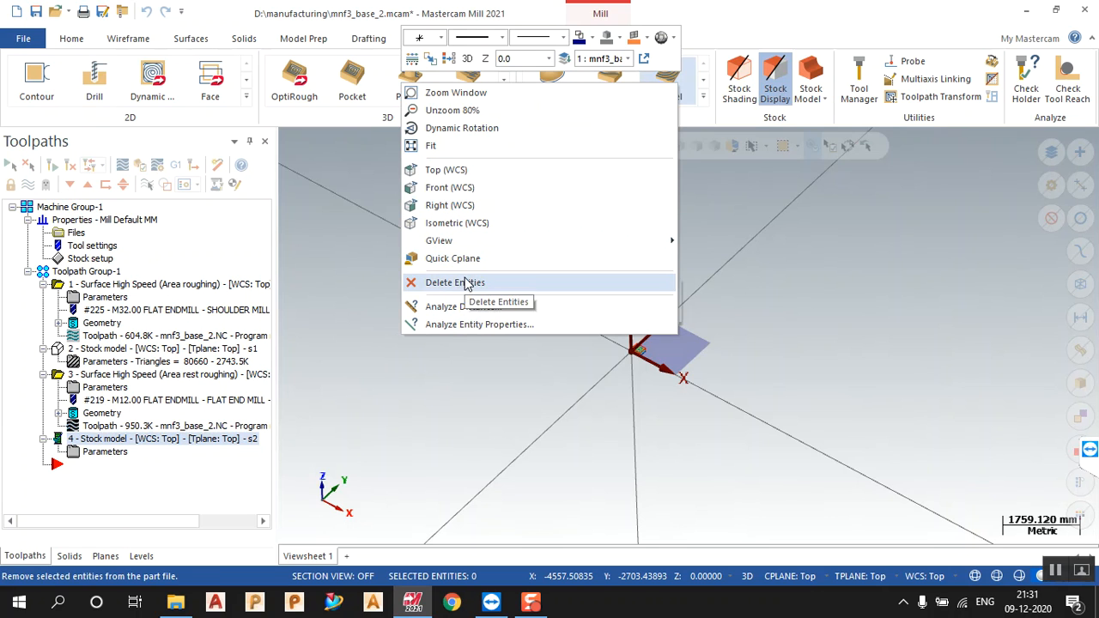
left_click(477, 222)
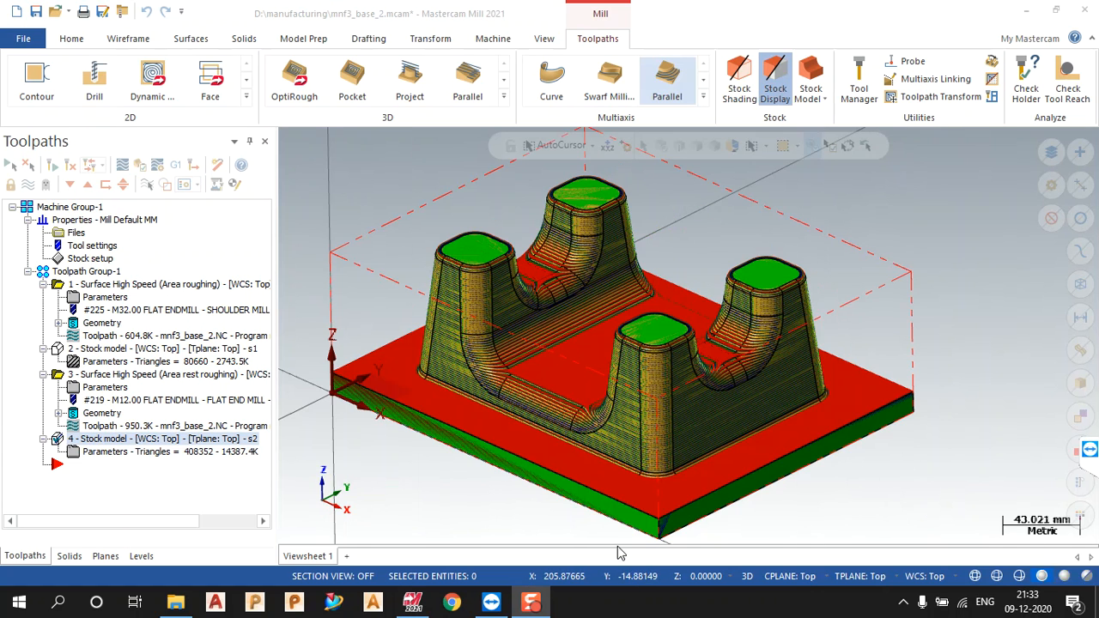
- Review the Stock Compare offsets and colors of stock model s2 and accept its parameters
middle_click_drag(536, 416, 520, 395)
left_click(146, 451)
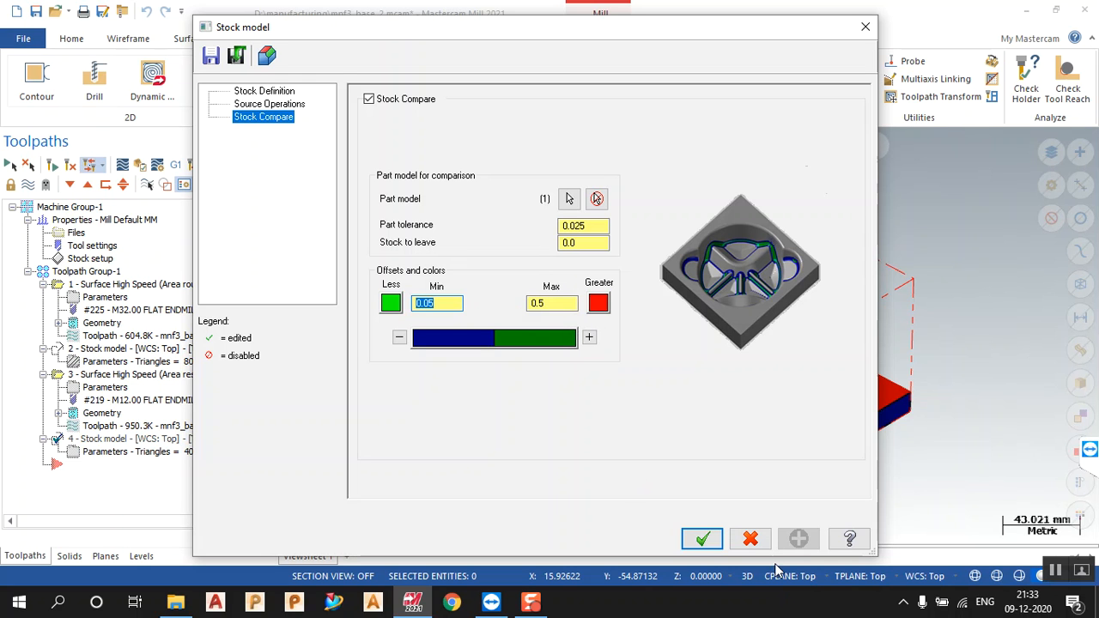
left_click(702, 539)
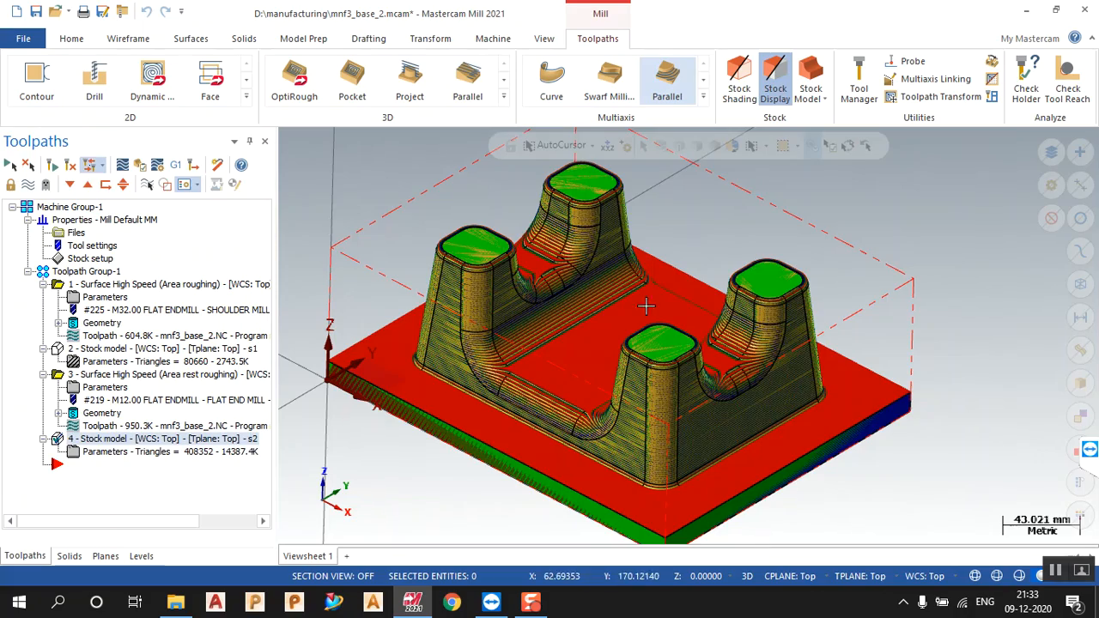
- Examine the comparison colors of stock model s2 on the posts, the fillets between them and the base floor
scroll(617, 366, "up", 5)
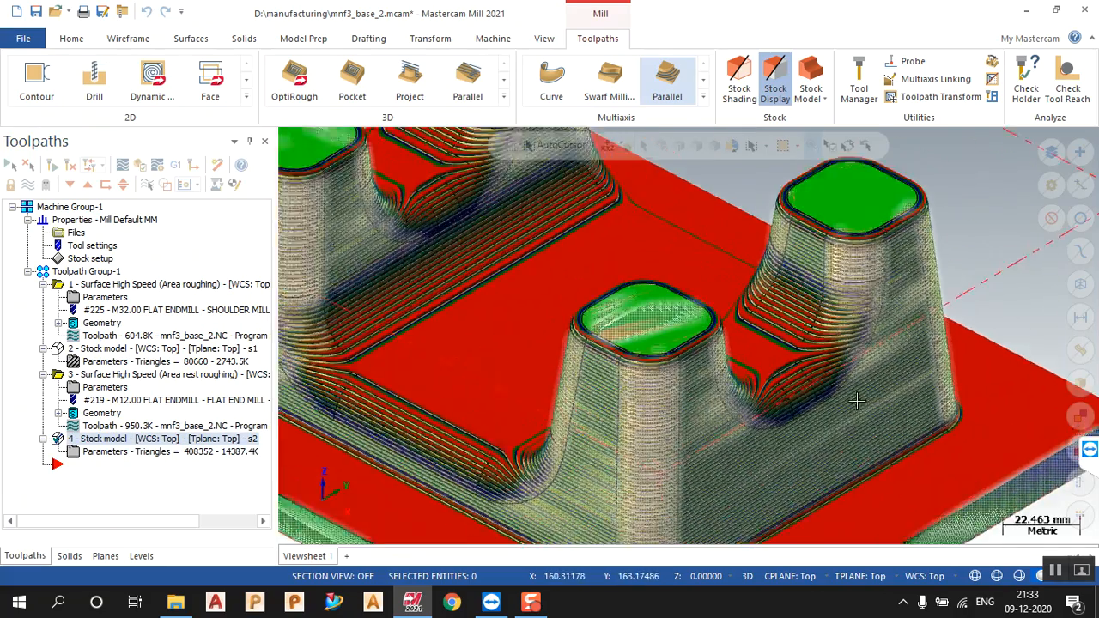
scroll(841, 384, "up", 6)
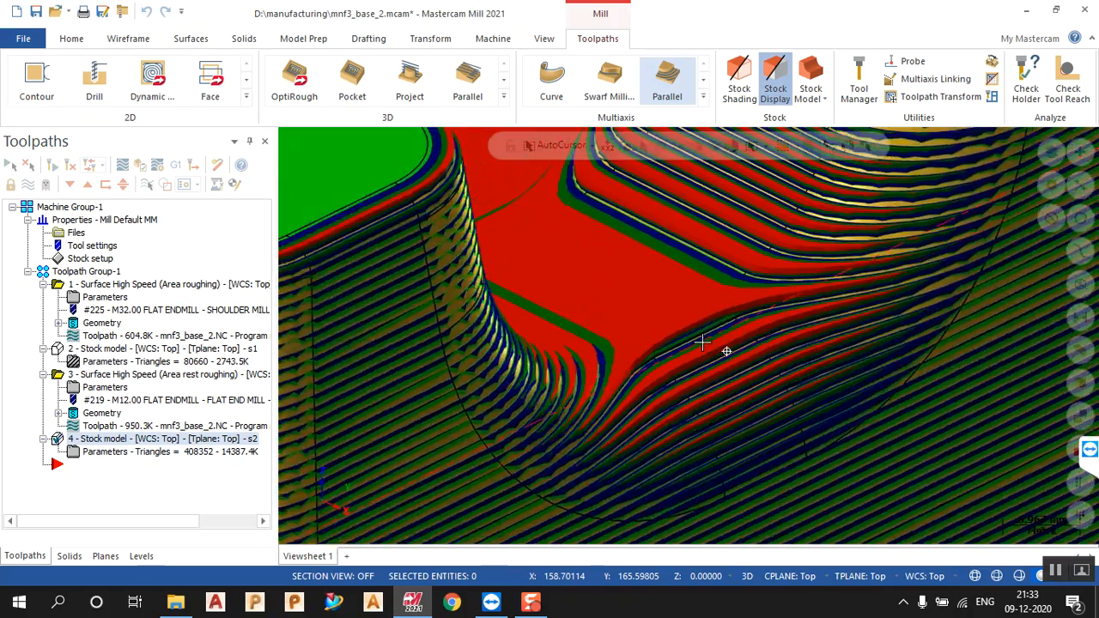
mouse_move(703, 343)
middle_mouse_down()
mouse_move(639, 301)
mouse_move(635, 330)
mouse_move(657, 344)
mouse_move(618, 331)
mouse_move(690, 350)
mouse_move(675, 382)
middle_mouse_up()
scroll(678, 384, "down", 6)
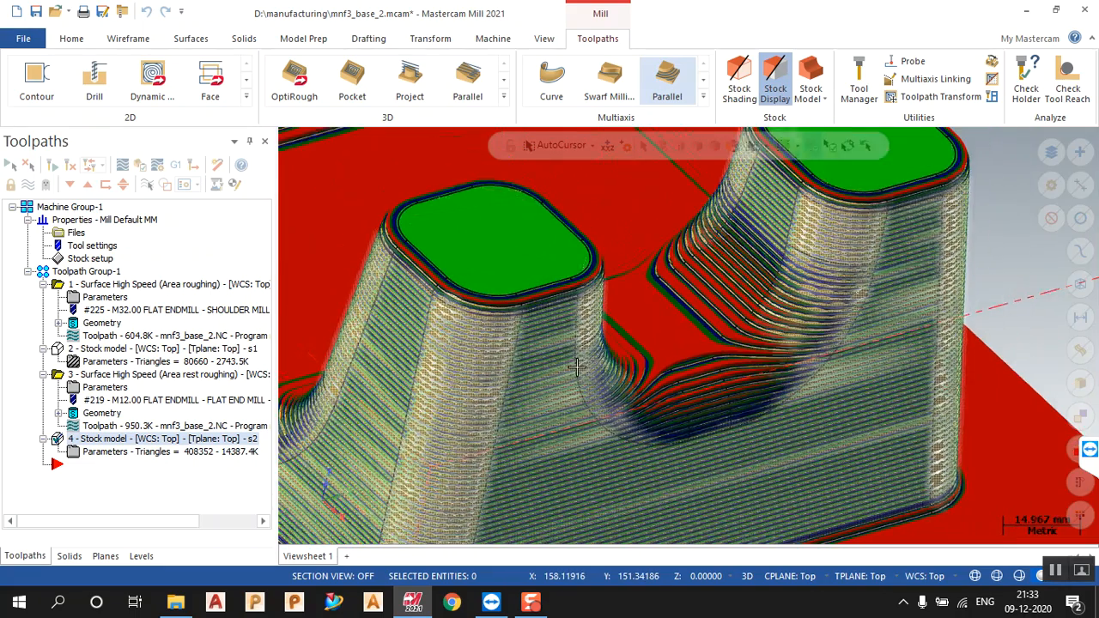
scroll(472, 258, "down", 5)
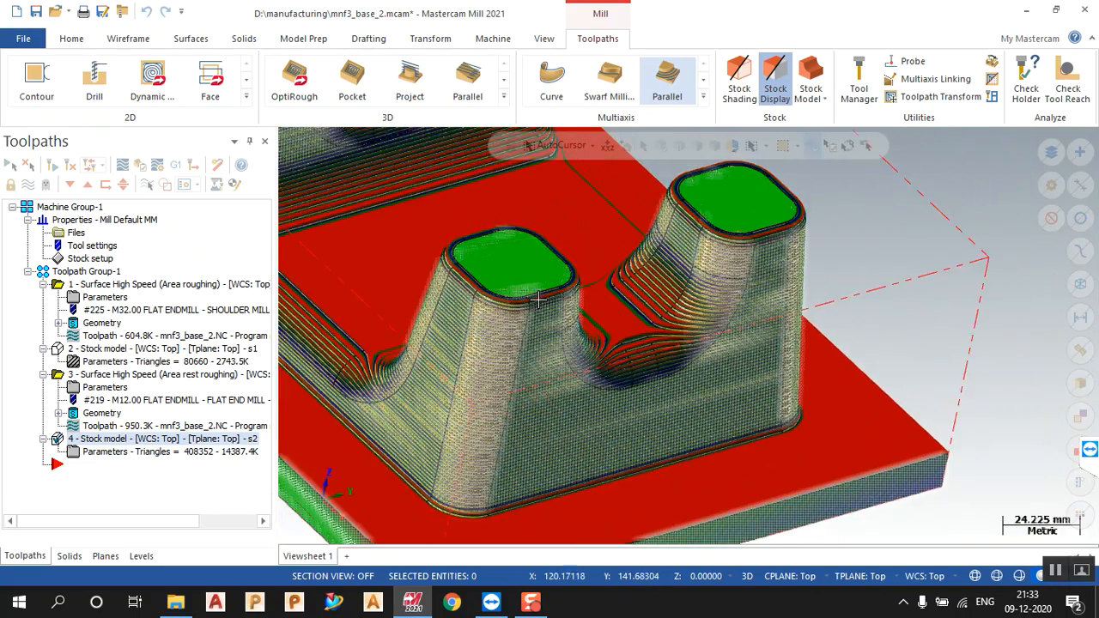
scroll(539, 299, "down", 4)
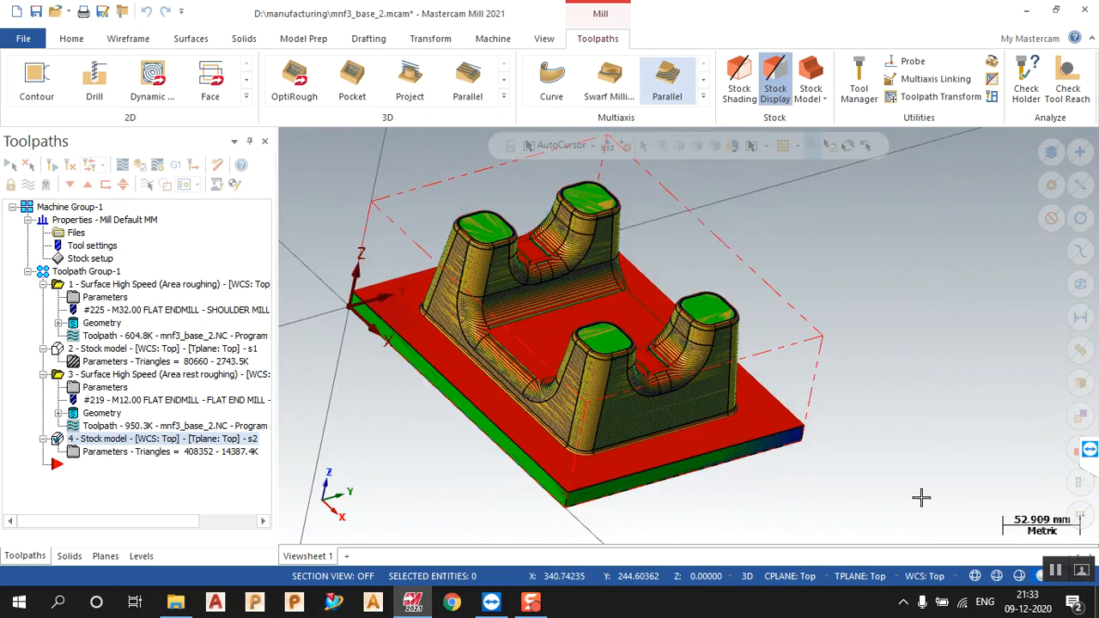
middle_click_drag(919, 494, 913, 527)
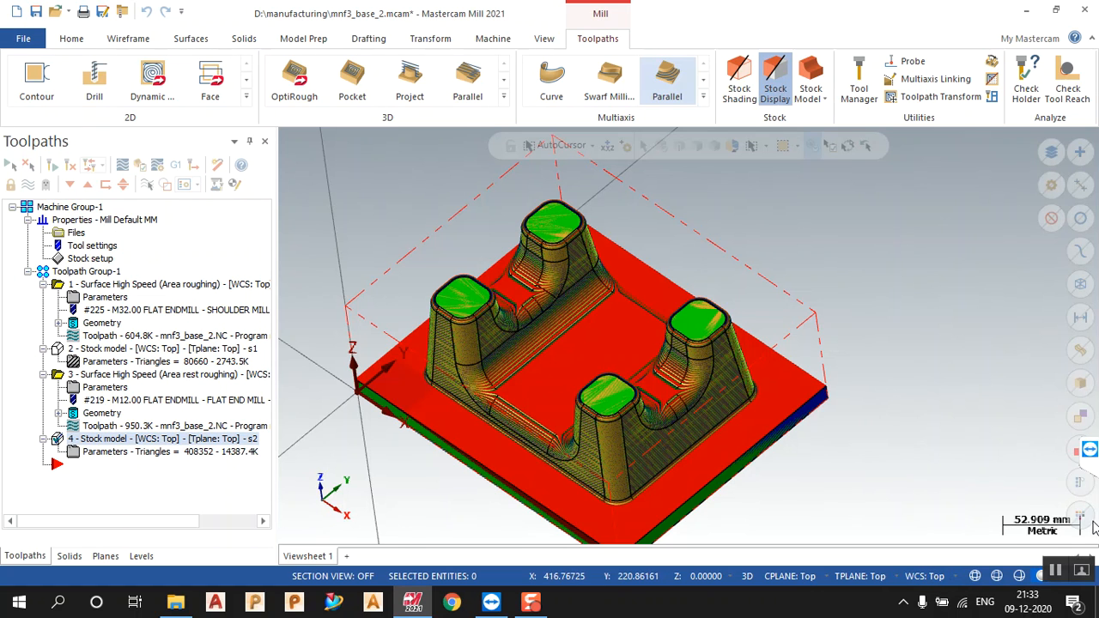
left_click(72, 273)
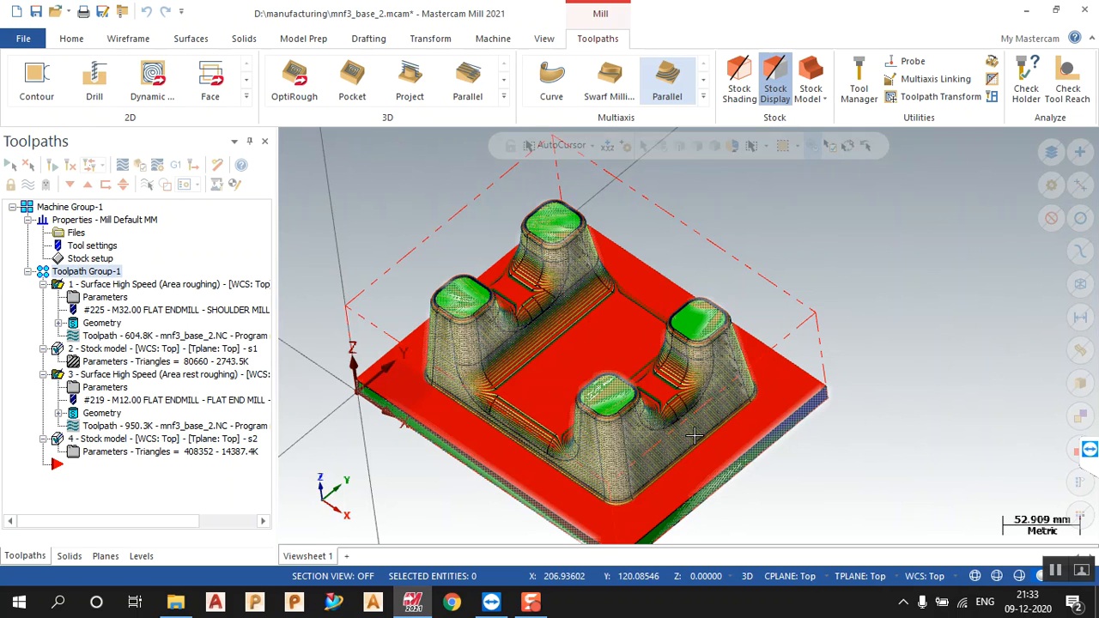
left_click(504, 98)
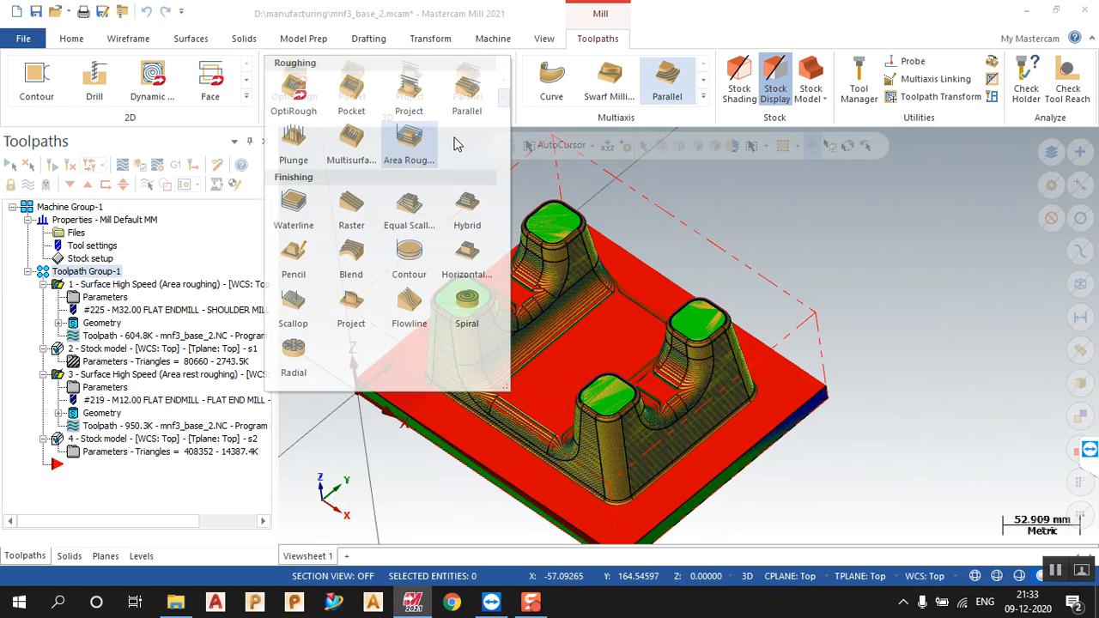
left_click(693, 259)
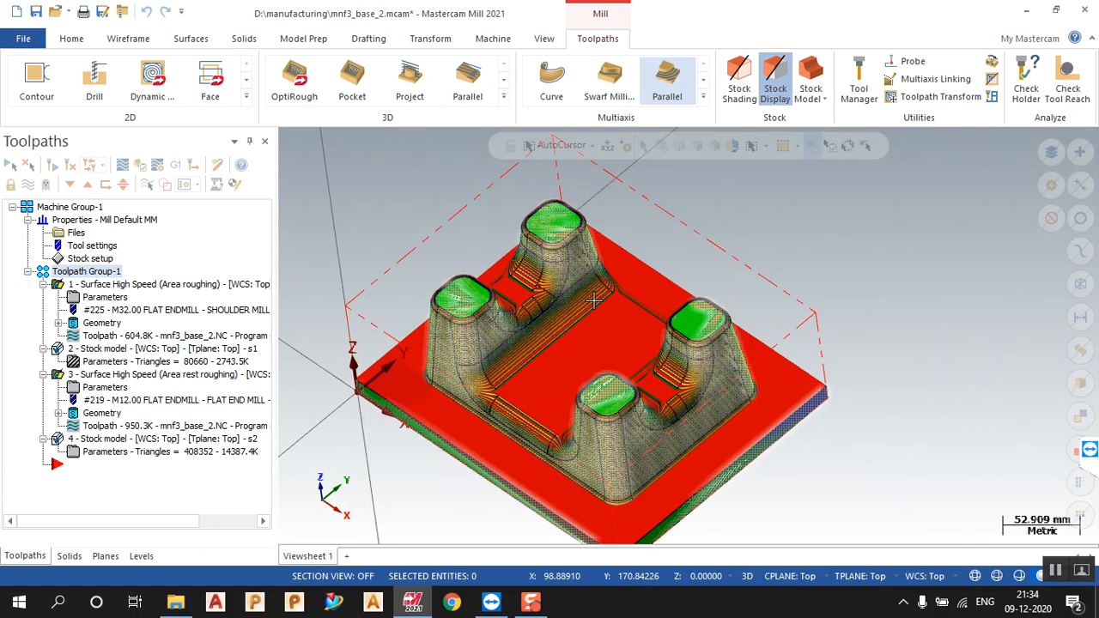
left_click(118, 350)
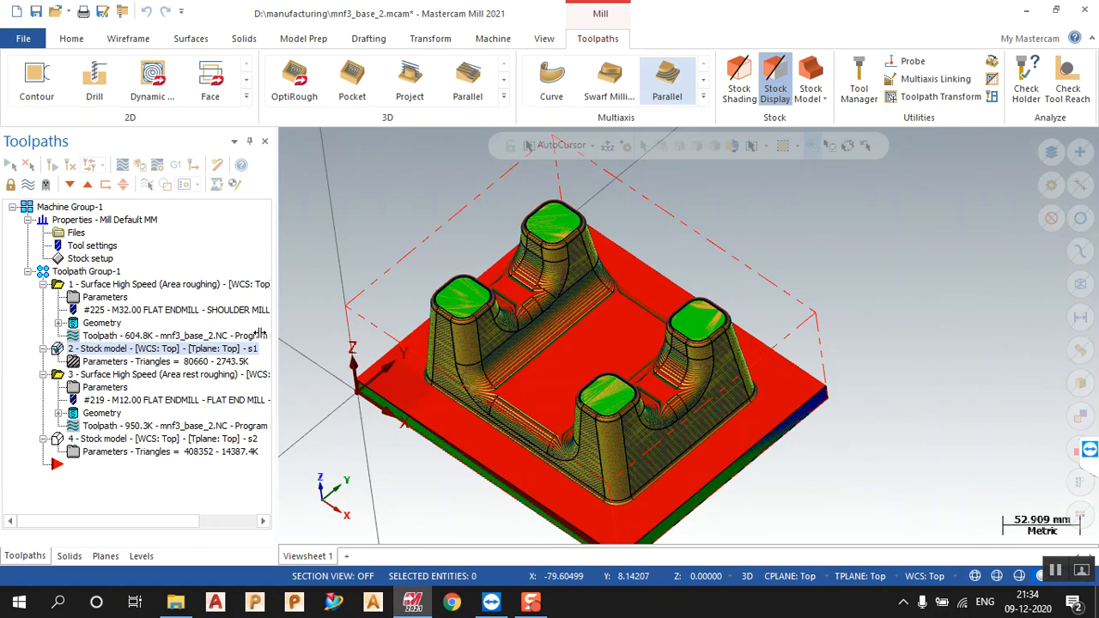
left_click(156, 376)
left_click(152, 350)
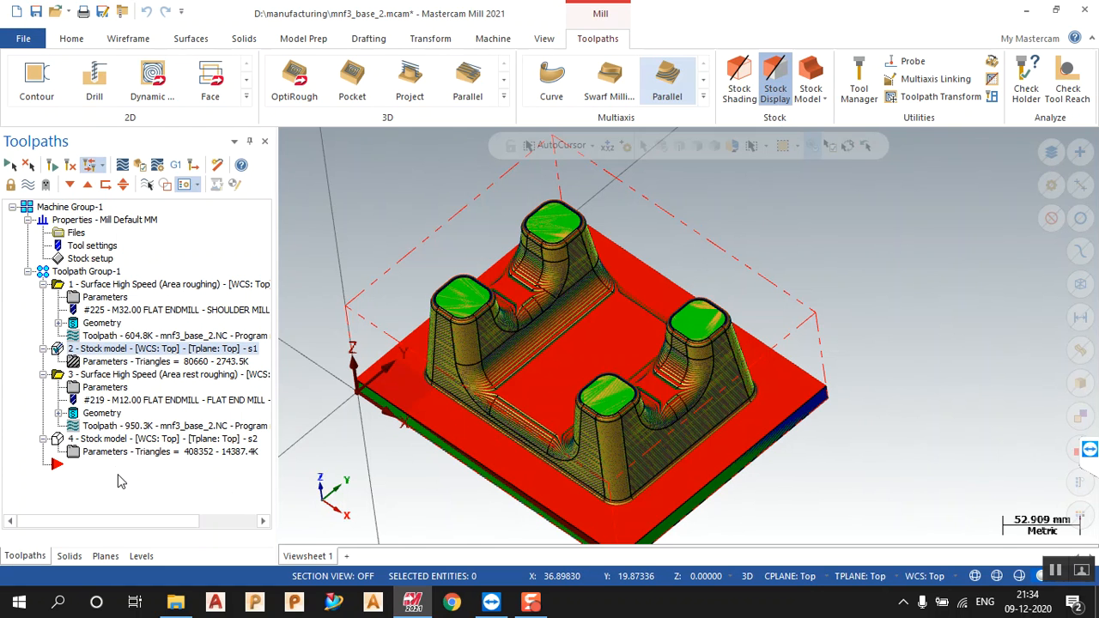
left_click(122, 441)
left_click(104, 381)
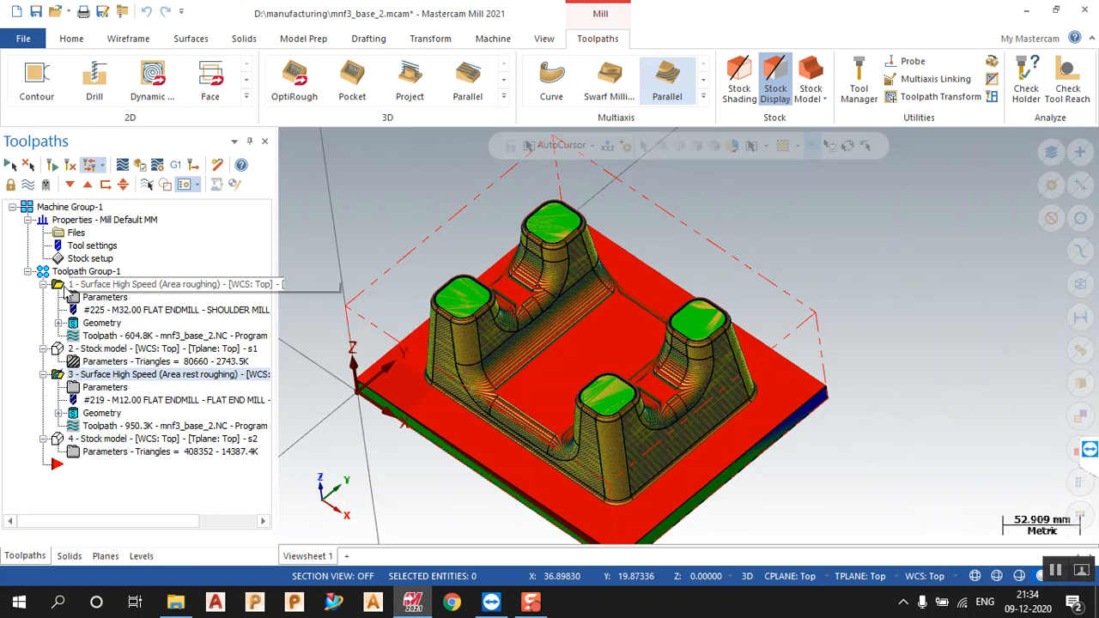
- Review the rectangular stock dimensions in the machine group's stock setup and accept them
left_click(86, 259)
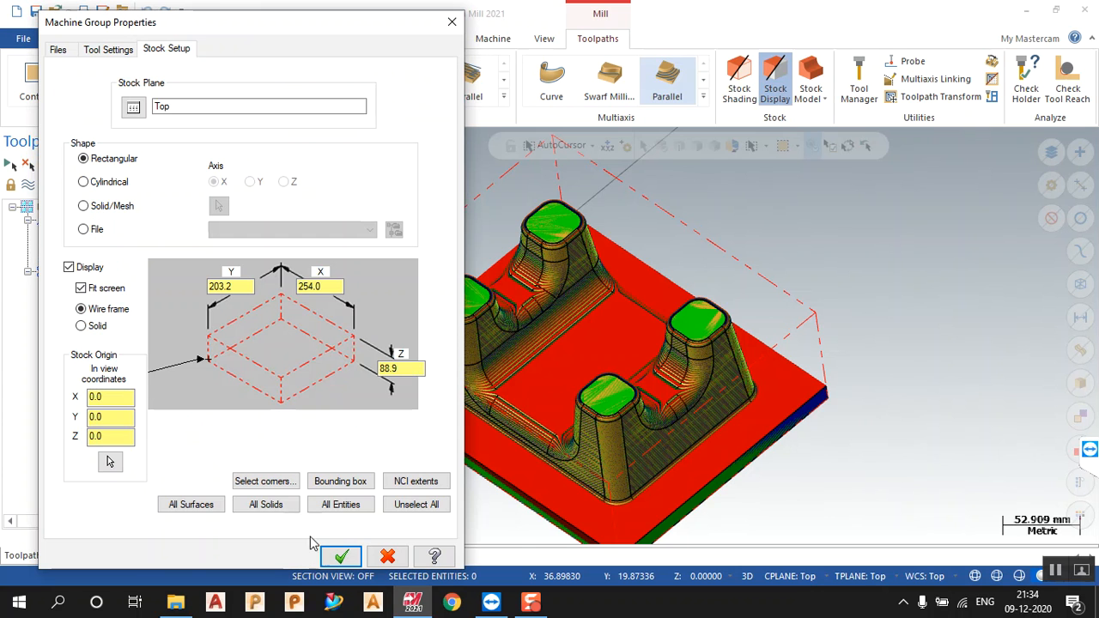
left_click(341, 556)
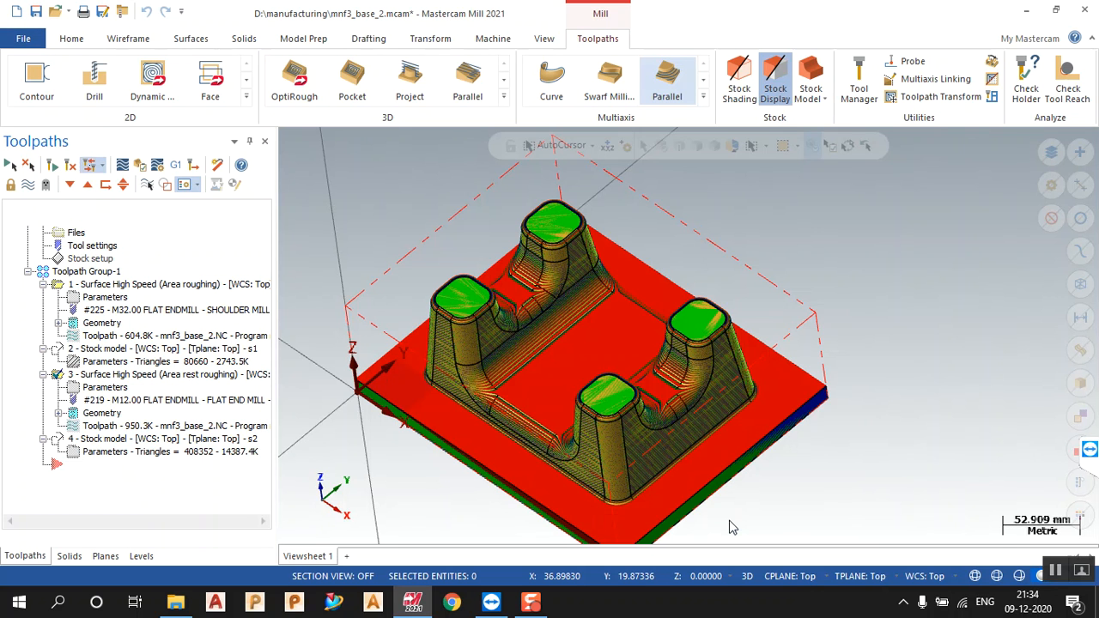
mouse_move(569, 263)
middle_mouse_down()
mouse_move(570, 233)
mouse_move(570, 257)
middle_mouse_up()
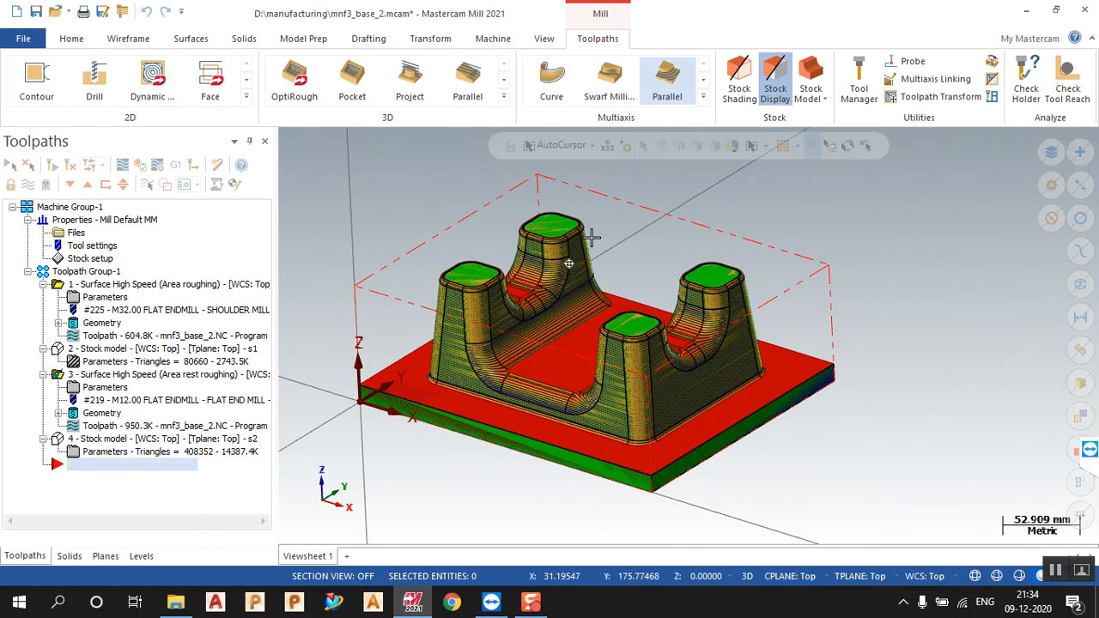
- Show the toolpath of the area rest roughing operation over stock model s2
left_click(135, 376)
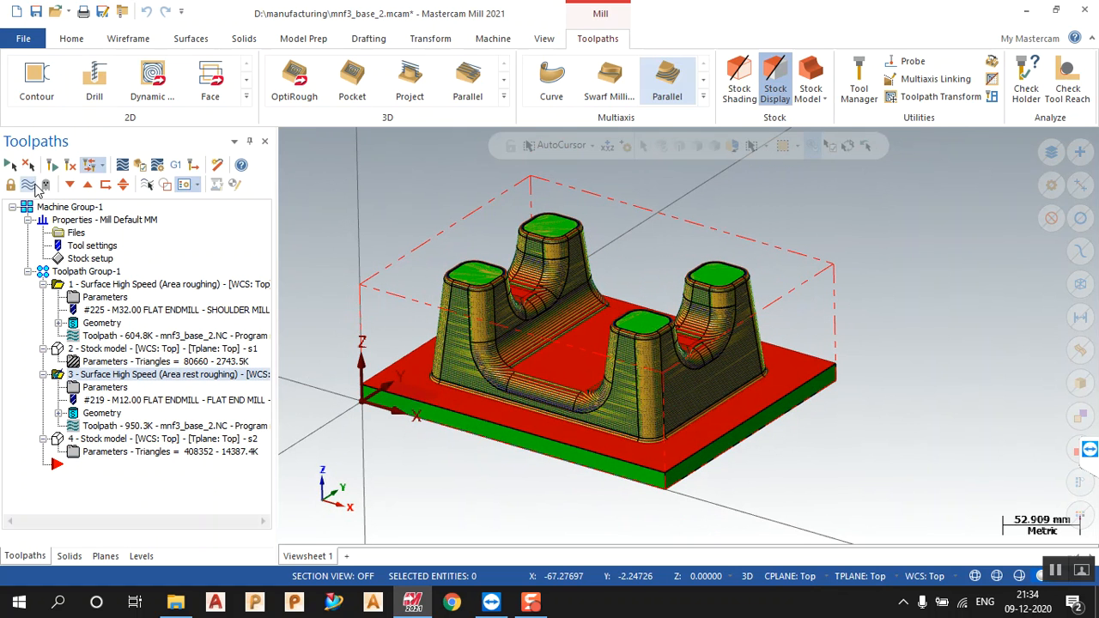
left_click(28, 185)
middle_click_drag(569, 367, 573, 378)
scroll(573, 378, "up", 1)
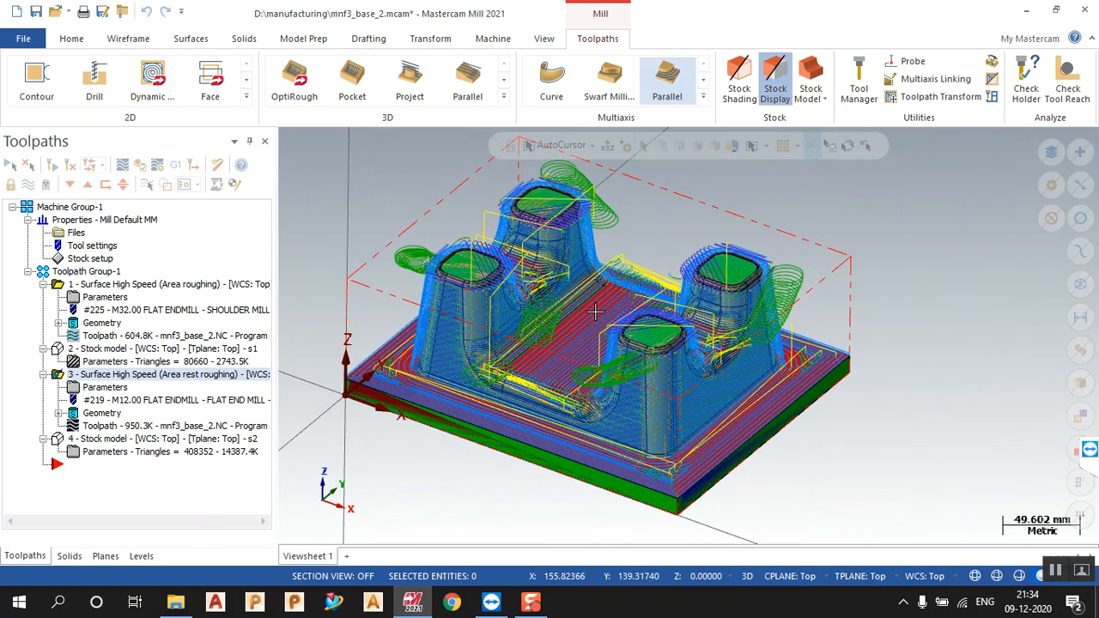
middle_click_drag(567, 182, 570, 186)
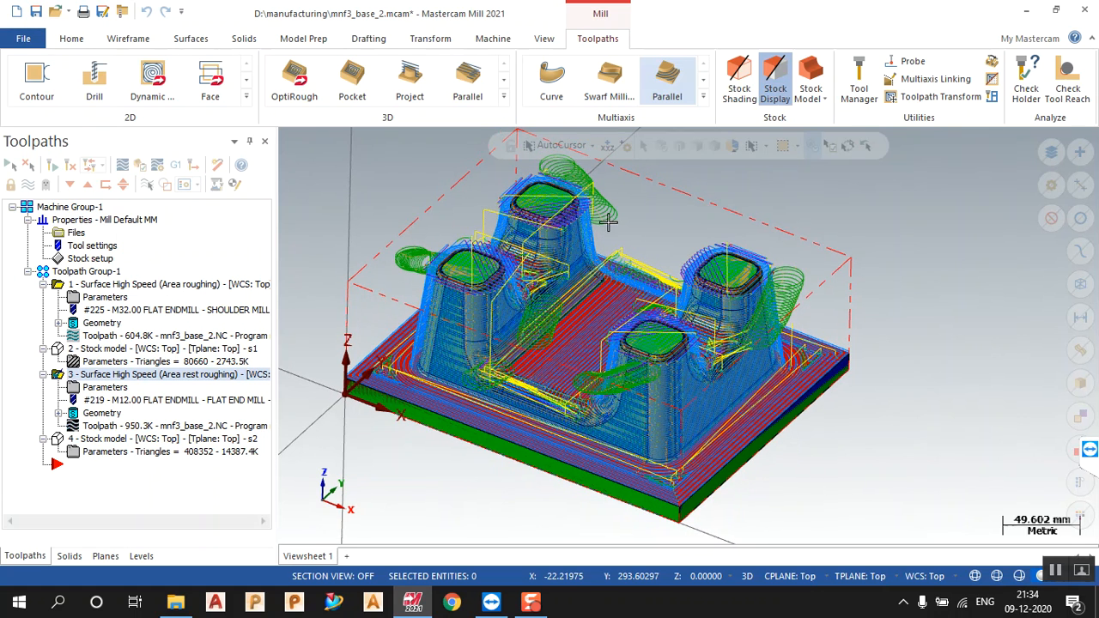